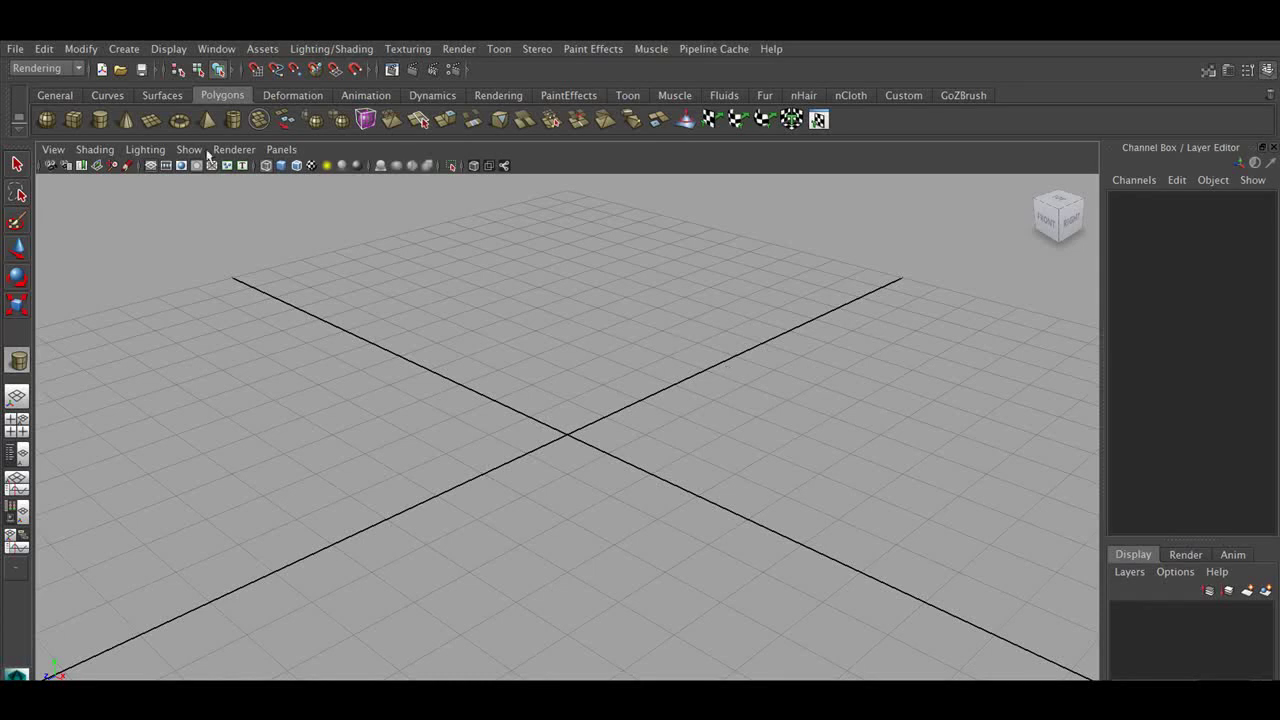
- Create a polygon cylinder with 8 axis subdivisions
{"action": "left_click", "coordinate": [100, 120]}
{"action": "left_click_drag", "start_coordinate": [549, 235], "coordinate": [549, 244]}
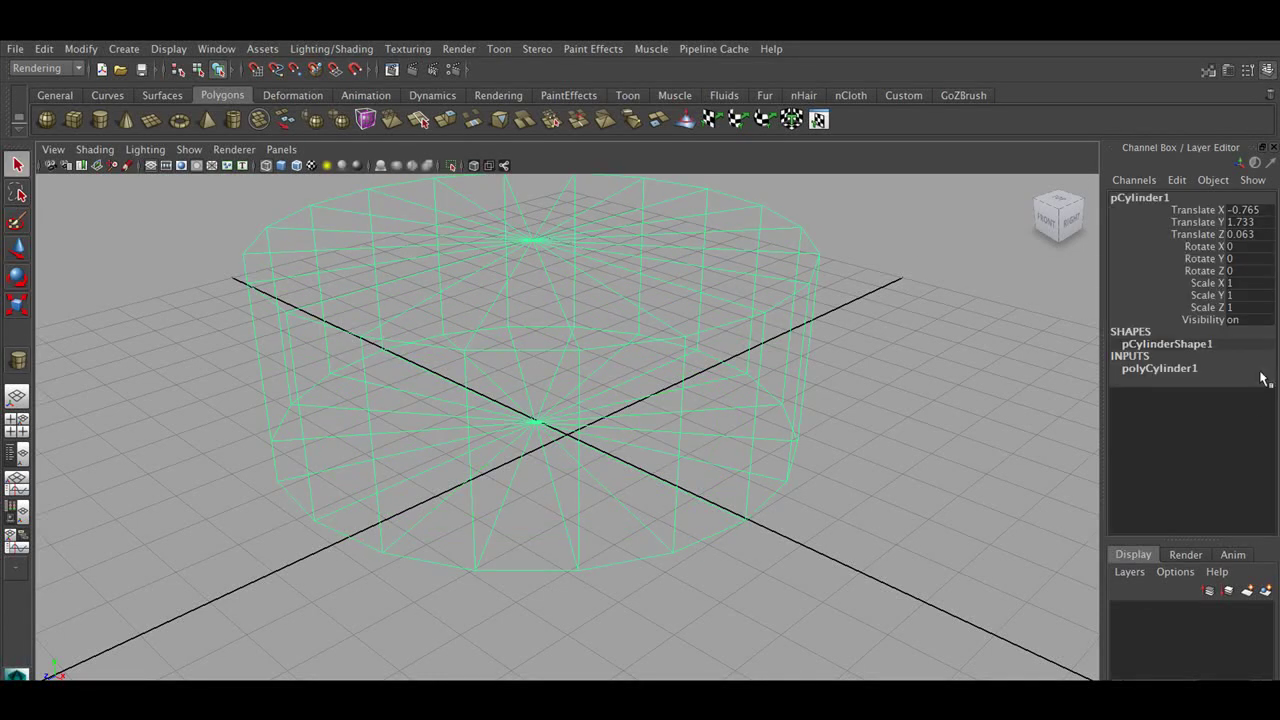
{"action": "left_click", "coordinate": [1175, 369]}
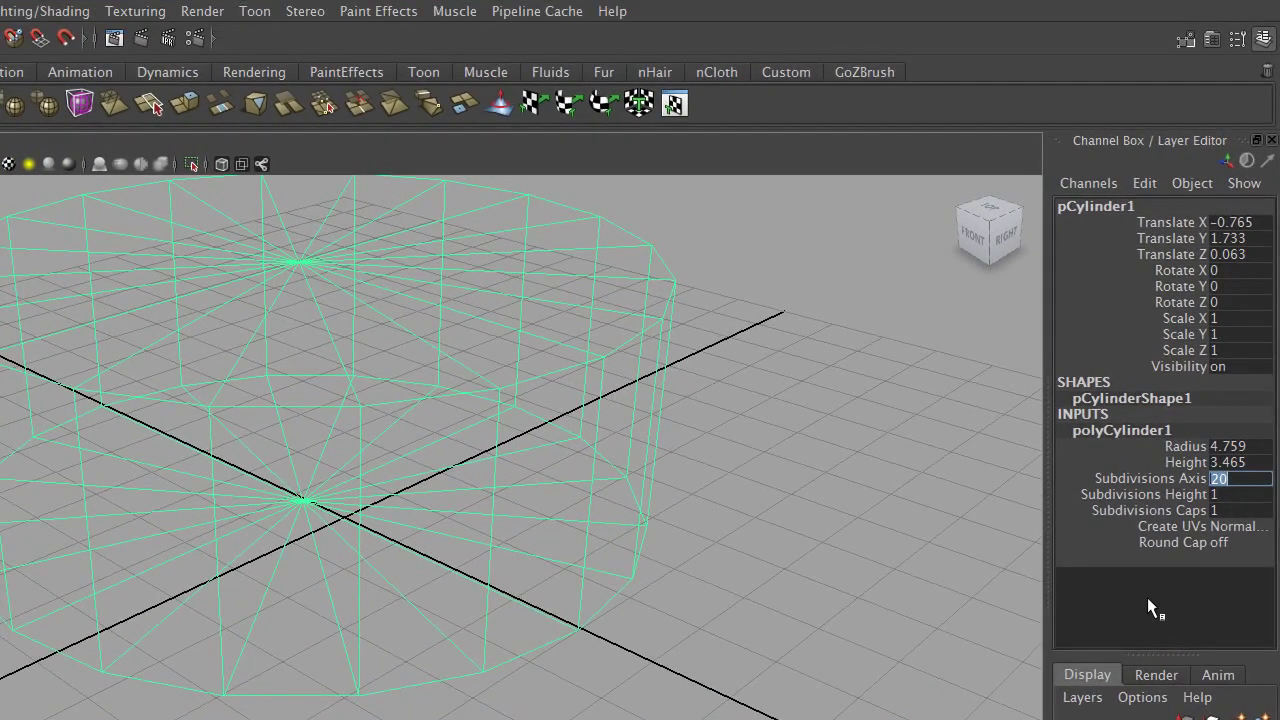
{"action": "type", "text": "8"}
{"action": "key", "text": "Return"}
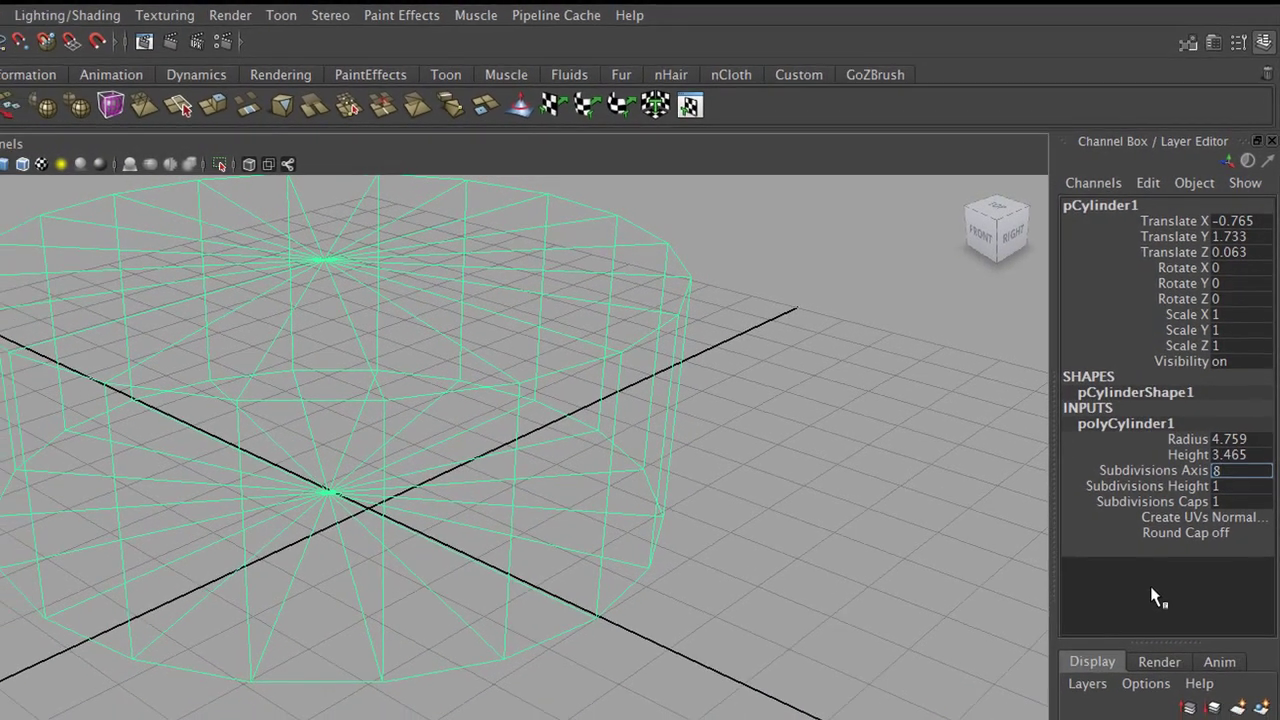
- Rotate the cylinder 90 degrees about Z
{"action": "left_click", "coordinate": [17, 277]}
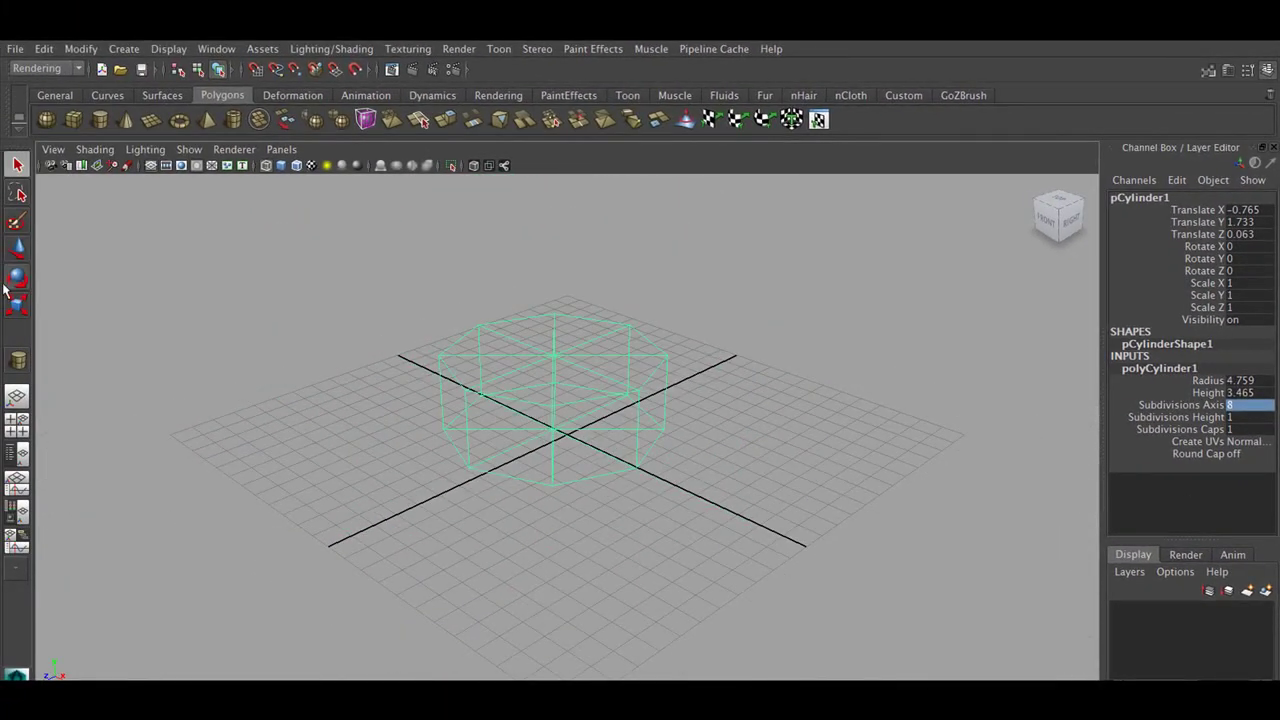
{"action": "left_click_drag", "start_coordinate": [611, 364], "coordinate": [595, 383]}
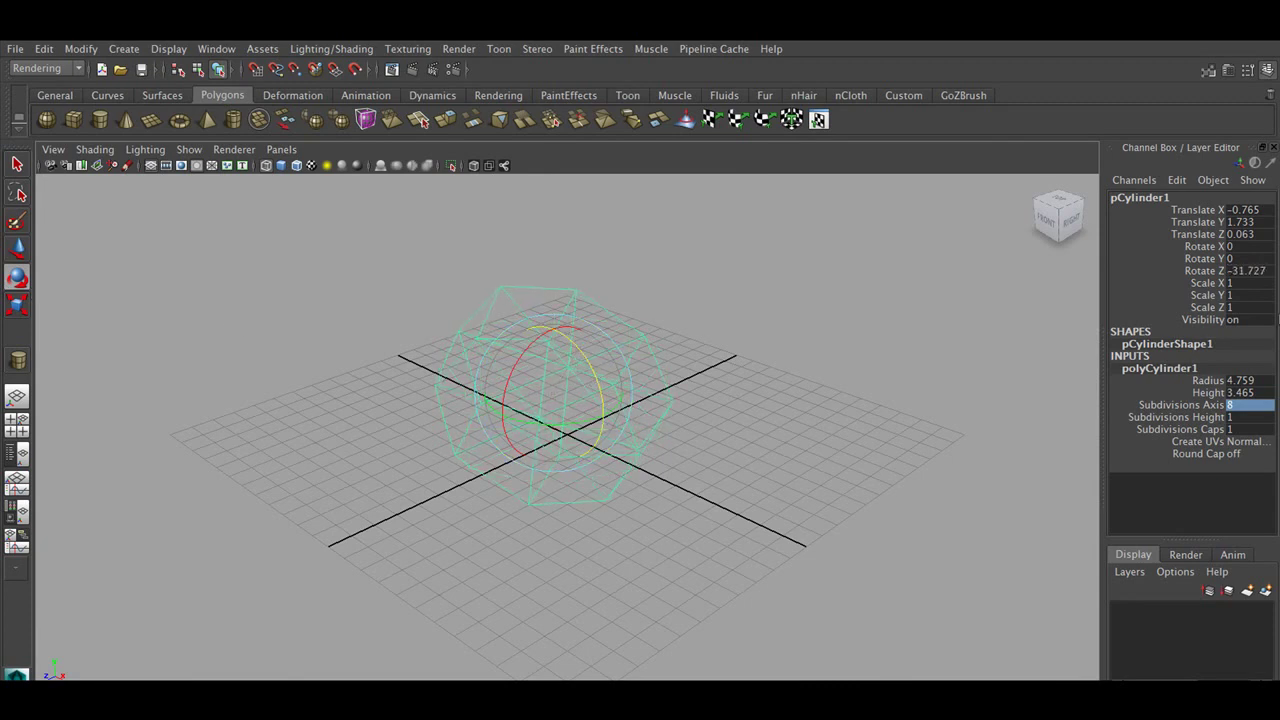
{"action": "left_click", "coordinate": [1265, 276]}
{"action": "type", "text": "90"}
{"action": "key", "text": "Return"}
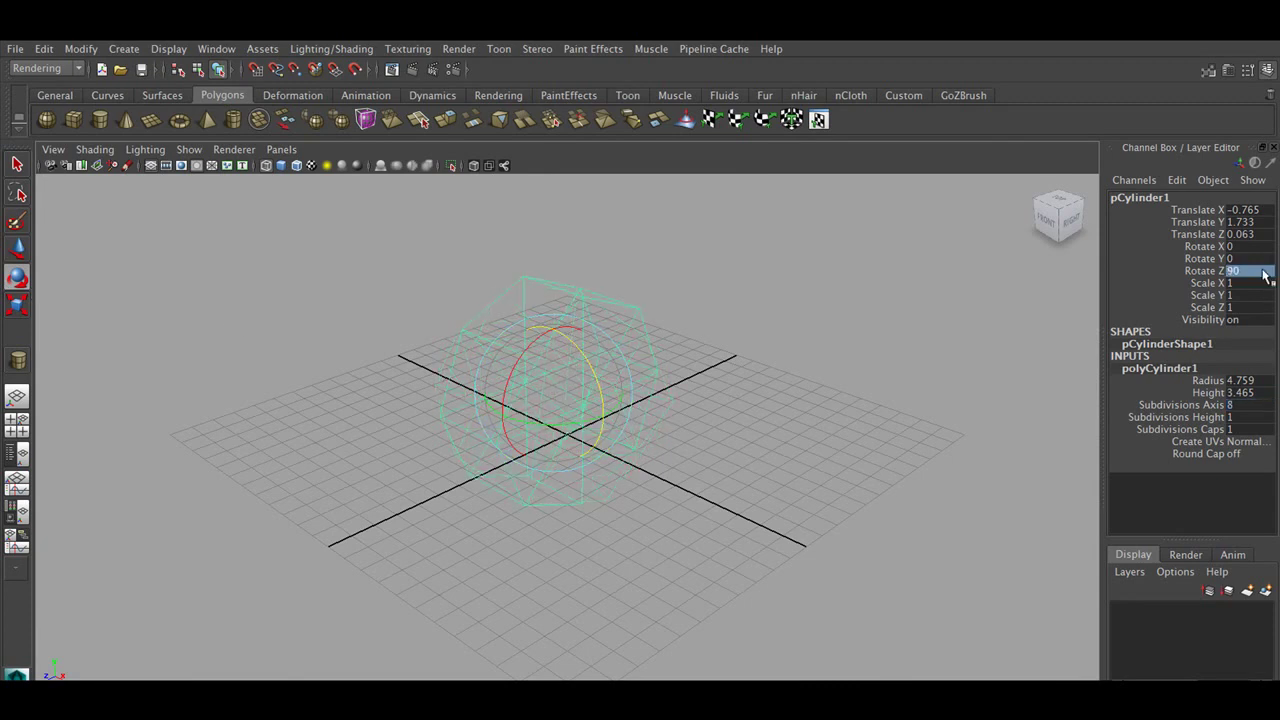
- Stretch the cylinder along X into a long octagonal bar
{"action": "mouse_move", "coordinate": [503, 434]}
{"action": "left_mouse_down", "text": "alt"}
{"action": "mouse_move", "coordinate": [657, 434]}
{"action": "mouse_move", "coordinate": [617, 422]}
{"action": "left_mouse_up", "text": "alt"}
{"action": "key", "text": "w"}
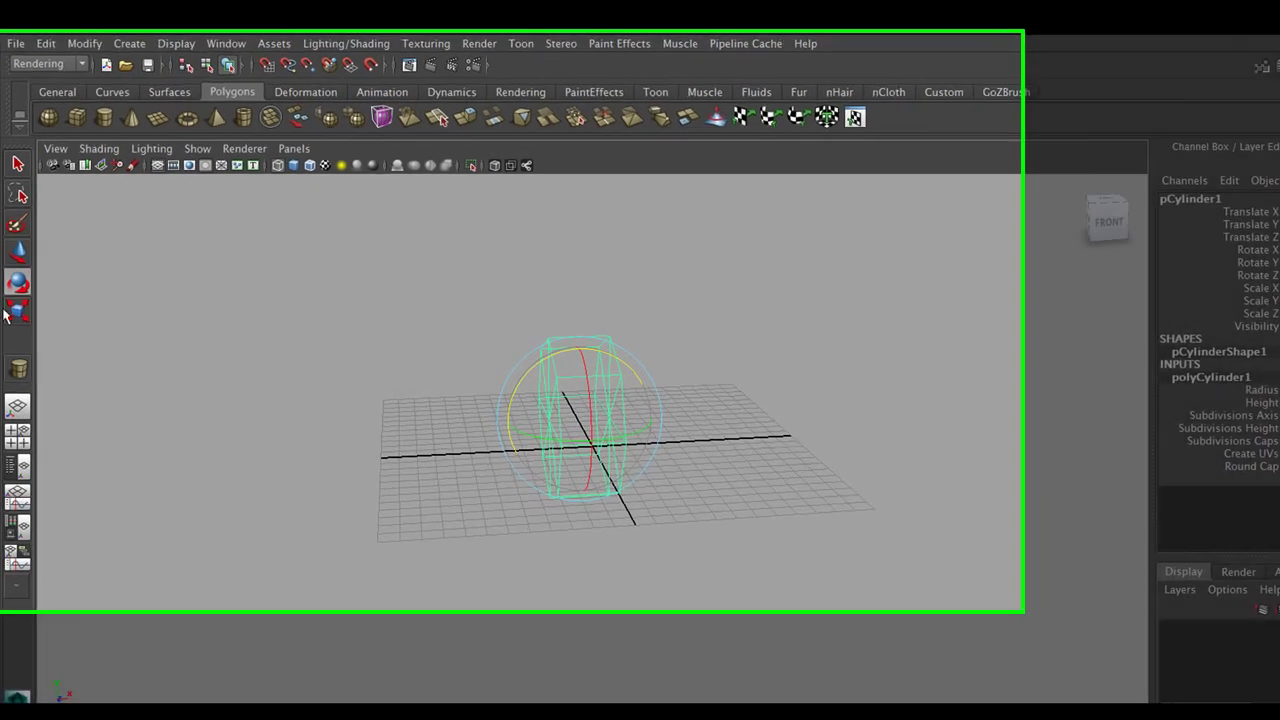
{"action": "mouse_move", "coordinate": [536, 491]}
{"action": "left_mouse_down"}
{"action": "mouse_move", "coordinate": [625, 508]}
{"action": "mouse_move", "coordinate": [551, 491]}
{"action": "mouse_move", "coordinate": [592, 491]}
{"action": "left_mouse_up"}
{"action": "left_click_drag", "start_coordinate": [934, 560], "coordinate": [735, 520], "text": "alt"}
- Shade the body and reselect it as a whole object in the maximized side view
{"action": "key", "text": "5"}
{"action": "key", "text": "space"}
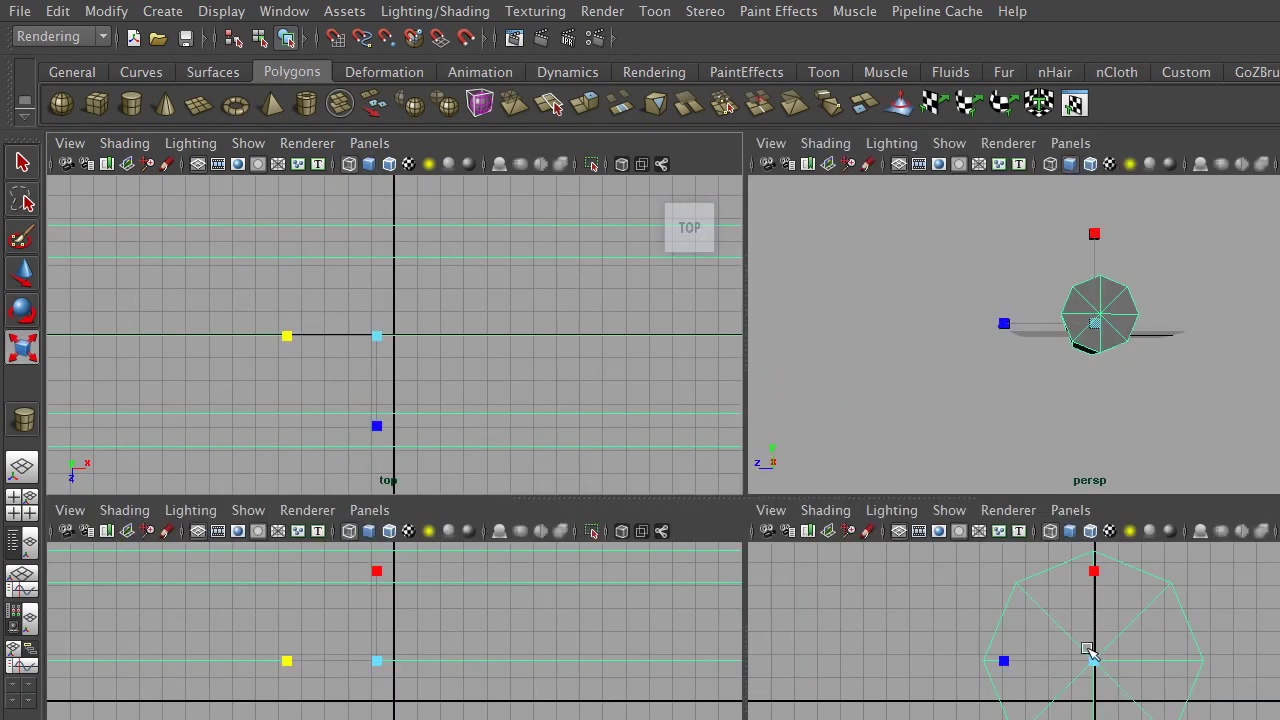
{"action": "key", "text": "space"}
{"action": "right_click_drag", "start_coordinate": [826, 401], "coordinate": [820, 429]}
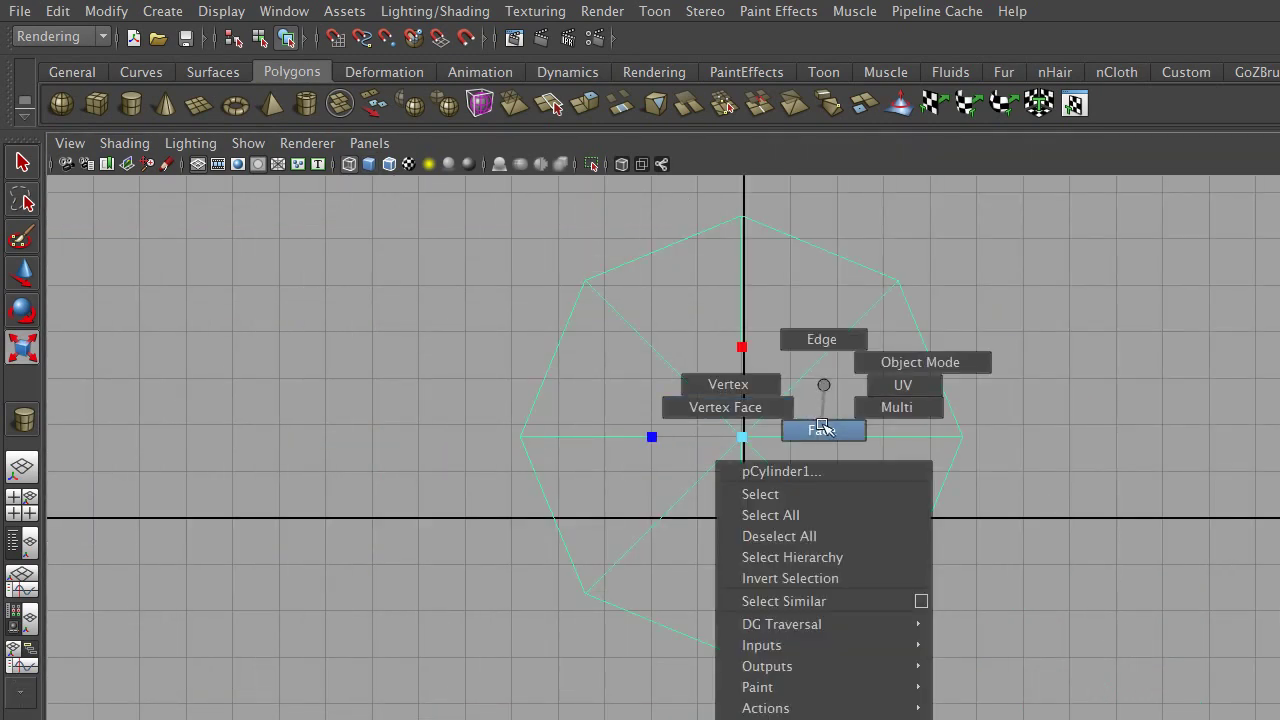
{"action": "left_click", "coordinate": [691, 531]}
{"action": "right_click", "coordinate": [843, 263]}
{"action": "right_click_drag", "start_coordinate": [855, 258], "coordinate": [886, 243]}
{"action": "left_click_drag", "start_coordinate": [886, 243], "coordinate": [803, 336]}
- Snap the body's centre to the grid origin using grid snapping
{"action": "left_click", "coordinate": [36, 267]}
{"action": "key", "text": "x"}
{"action": "left_click_drag", "start_coordinate": [745, 437], "coordinate": [745, 518]}
{"action": "left_click", "coordinate": [1047, 406]}
{"action": "key", "text": "space"}
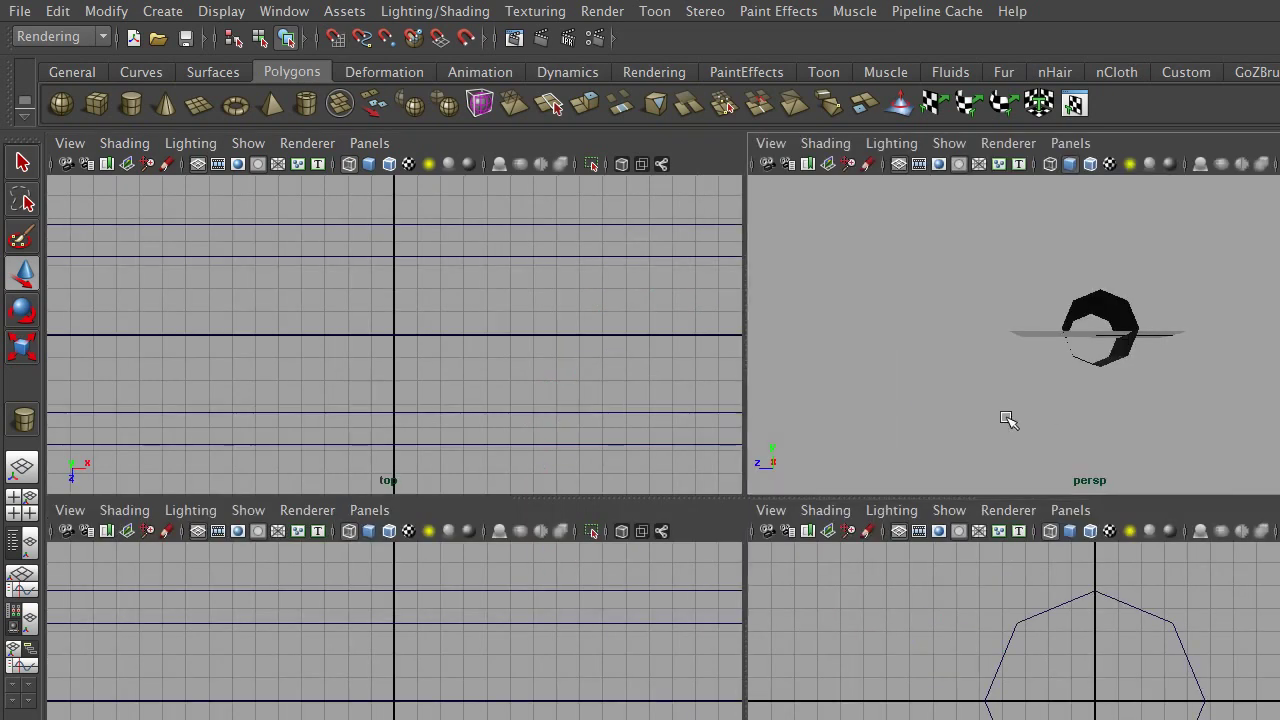
{"action": "key", "text": "space"}
- Stretch the body further lengthwise and view it straight from the side
{"action": "left_click", "coordinate": [700, 470]}
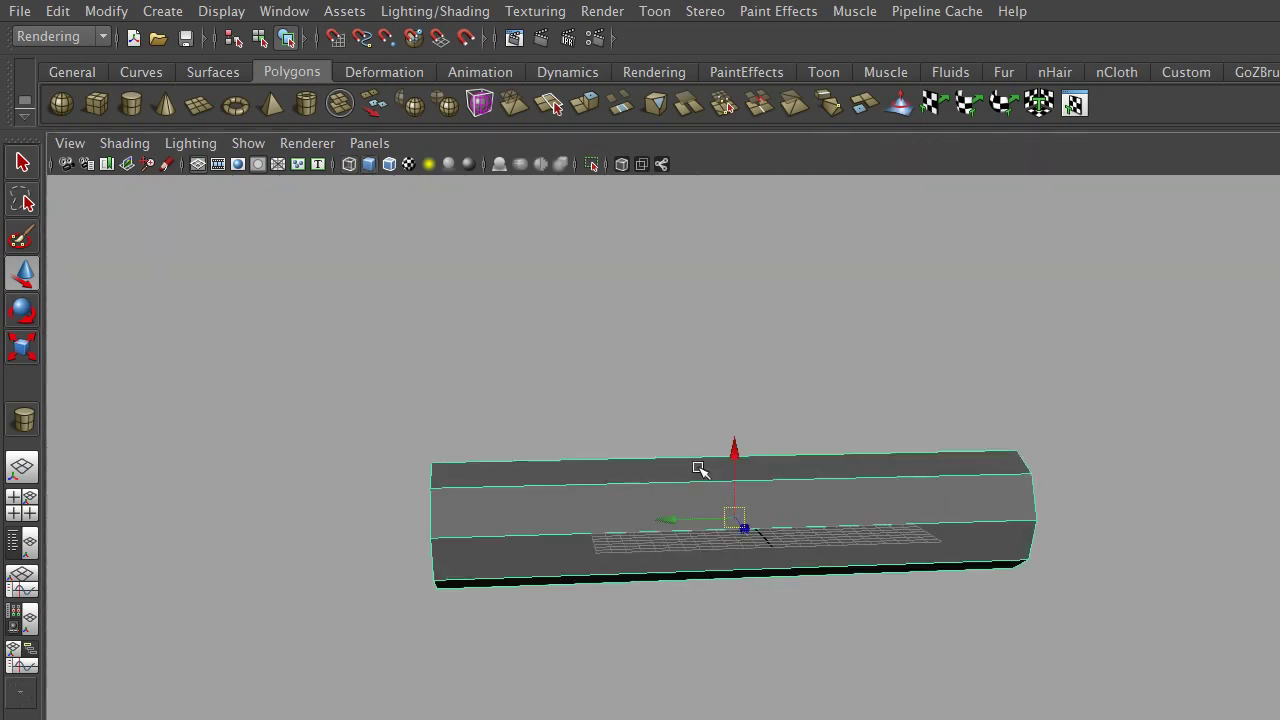
{"action": "left_click", "coordinate": [22, 352]}
{"action": "scroll", "coordinate": [797, 566], "scroll_direction": "down", "scroll_amount": 3}
{"action": "left_click_drag", "start_coordinate": [686, 531], "coordinate": [580, 523]}
{"action": "left_click", "coordinate": [739, 623]}
{"action": "mouse_move", "coordinate": [846, 620]}
{"action": "left_mouse_down", "text": "alt"}
{"action": "mouse_move", "coordinate": [625, 586]}
{"action": "mouse_move", "coordinate": [563, 523]}
{"action": "left_mouse_up", "text": "alt"}
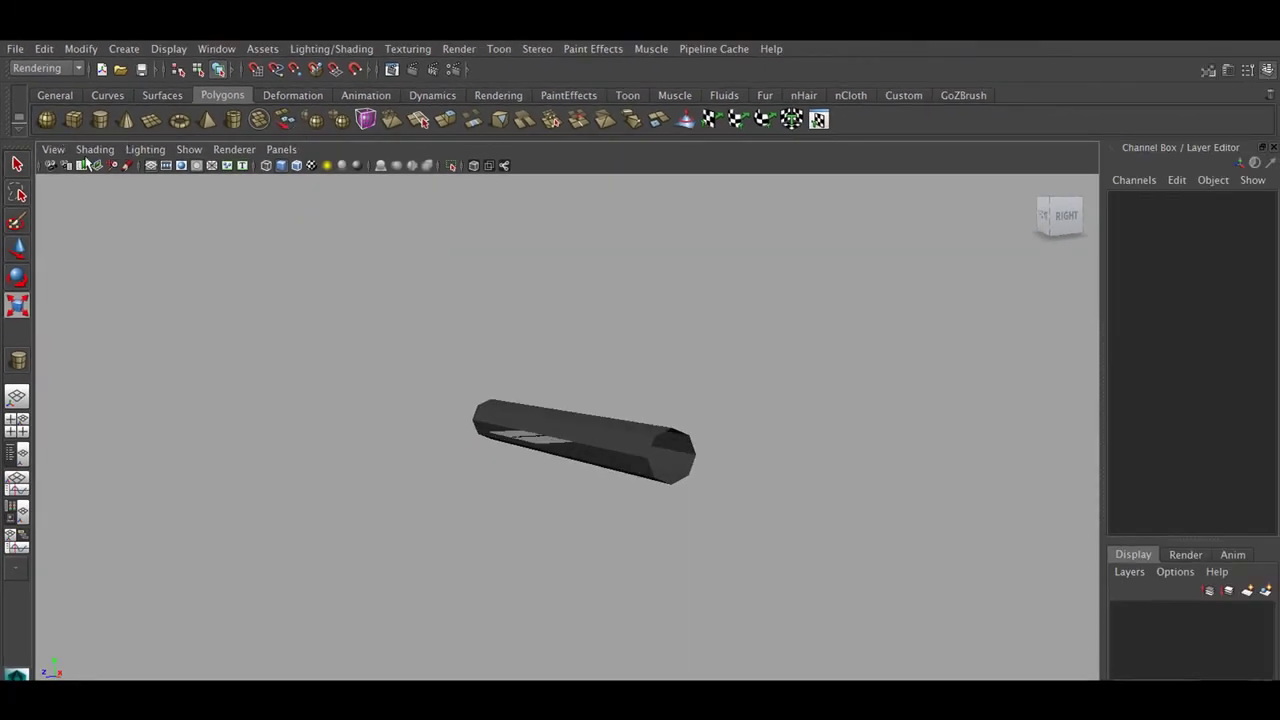
{"action": "mouse_move", "coordinate": [823, 429]}
{"action": "left_mouse_down", "text": "alt"}
{"action": "mouse_move", "coordinate": [909, 560]}
{"action": "mouse_move", "coordinate": [729, 501]}
{"action": "left_mouse_up", "text": "alt"}
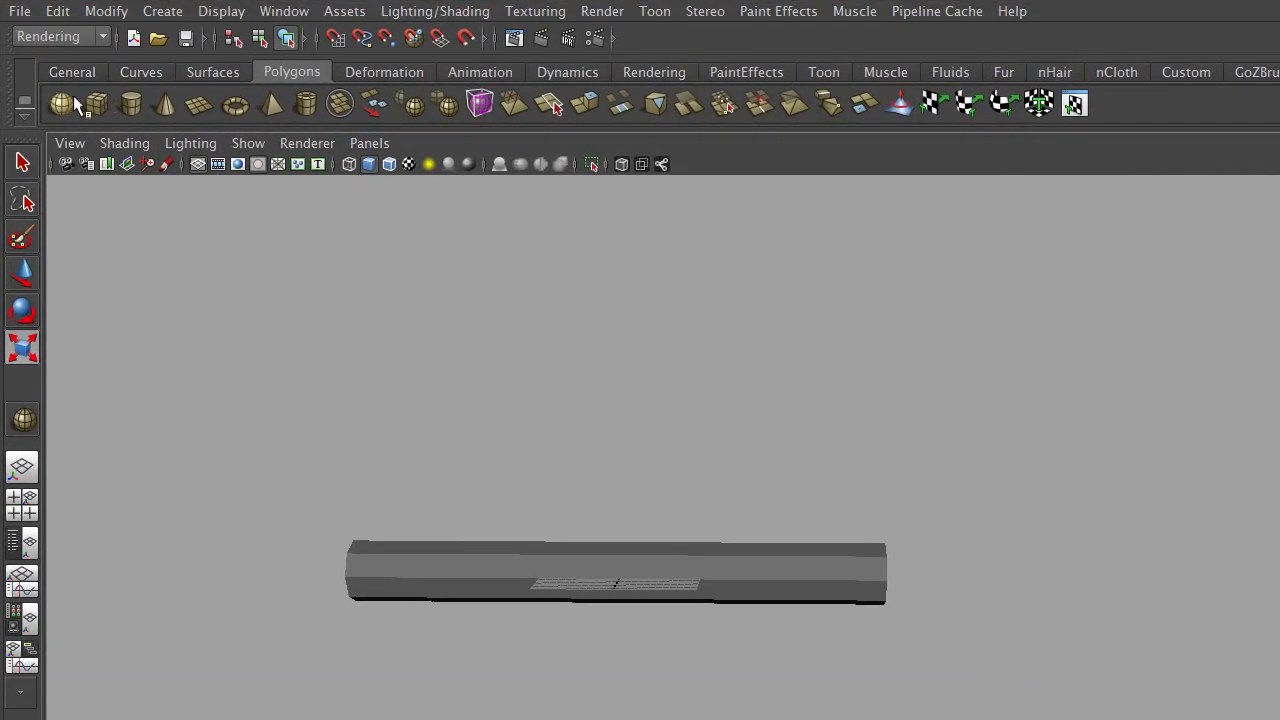
- Create a polygon sphere beside the body with 8 axis and 8 height subdivisions
{"action": "left_click", "coordinate": [61, 104]}
{"action": "left_click_drag", "start_coordinate": [1006, 400], "coordinate": [911, 477], "text": "alt"}
{"action": "left_click_drag", "start_coordinate": [863, 423], "coordinate": [943, 537]}
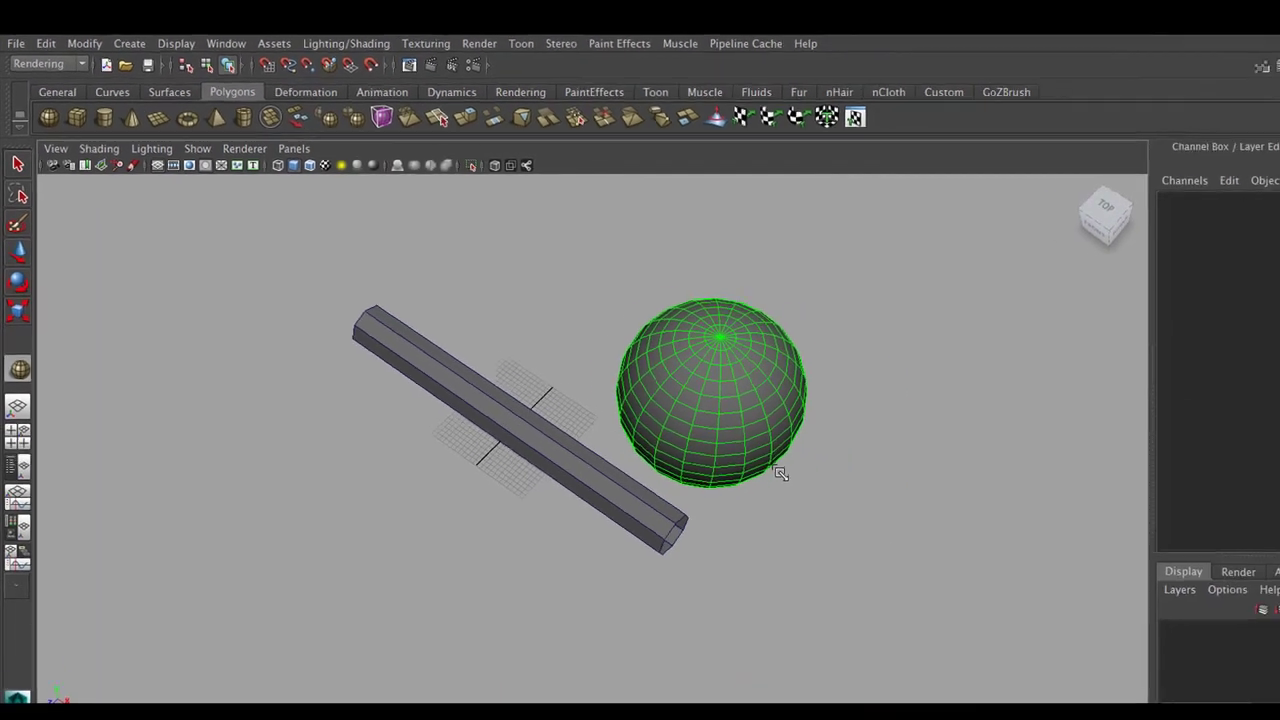
{"action": "left_click", "coordinate": [1176, 370]}
{"action": "left_click_drag", "start_coordinate": [1236, 393], "coordinate": [1242, 405]}
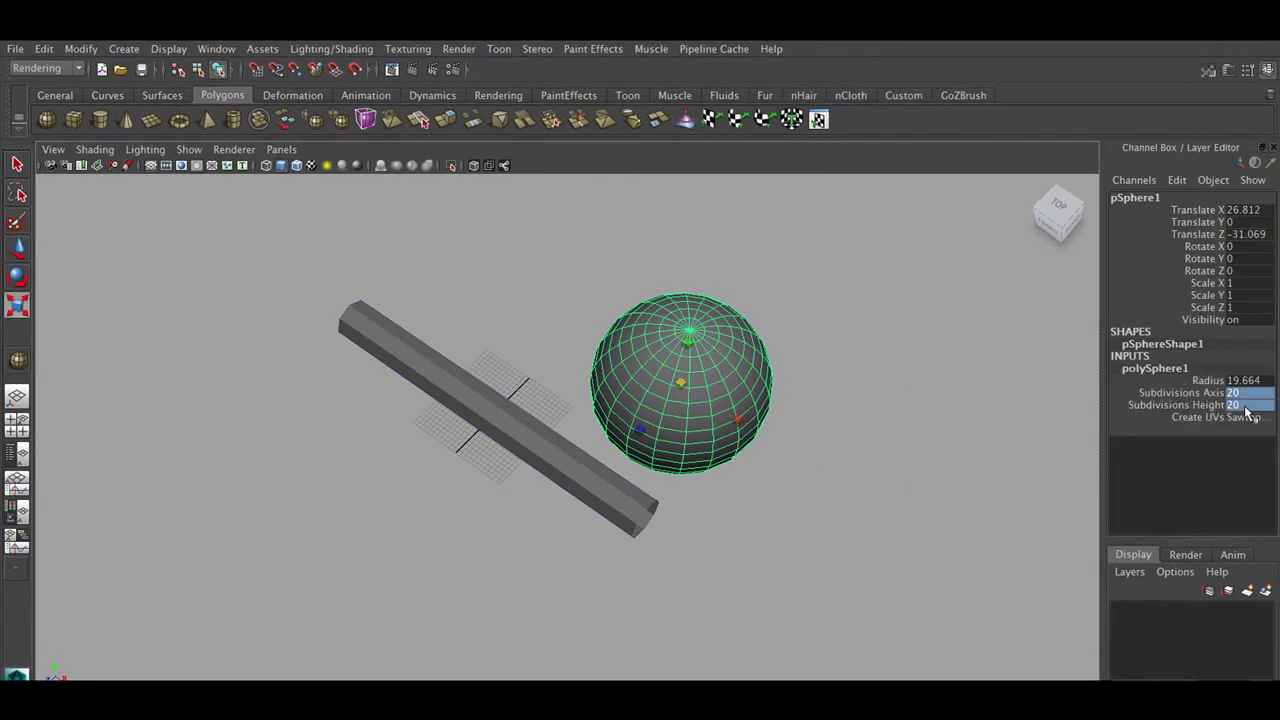
{"action": "type", "text": "8"}
{"action": "key", "text": "Return"}
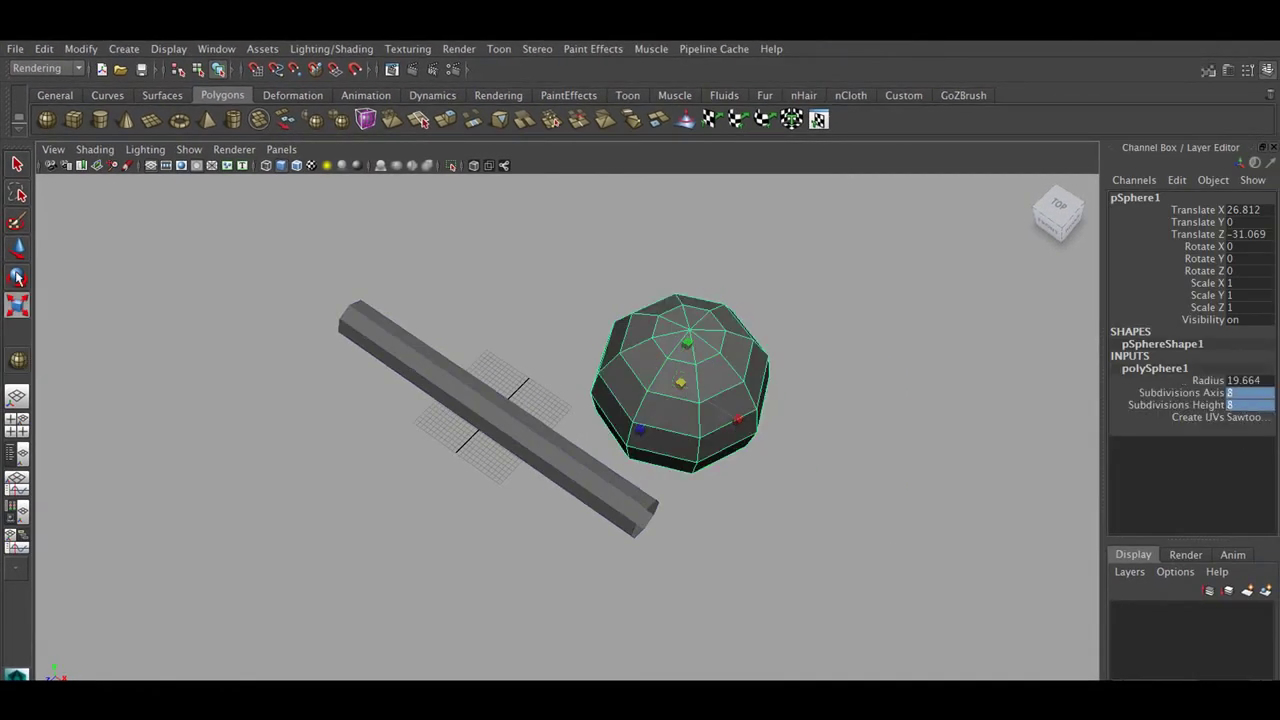
- Rotate the sphere 90 degrees about Z
{"action": "left_click", "coordinate": [17, 278]}
{"action": "left_click_drag", "start_coordinate": [701, 335], "coordinate": [719, 378]}
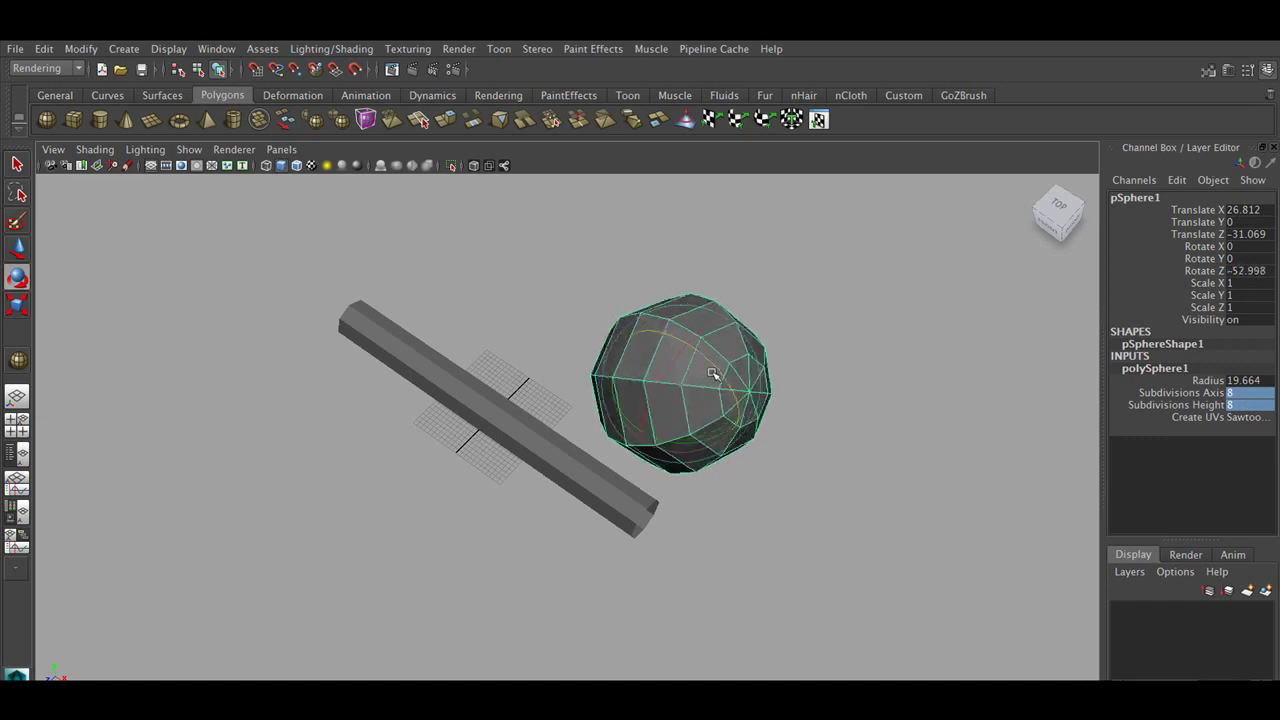
{"action": "double_click", "coordinate": [1250, 270]}
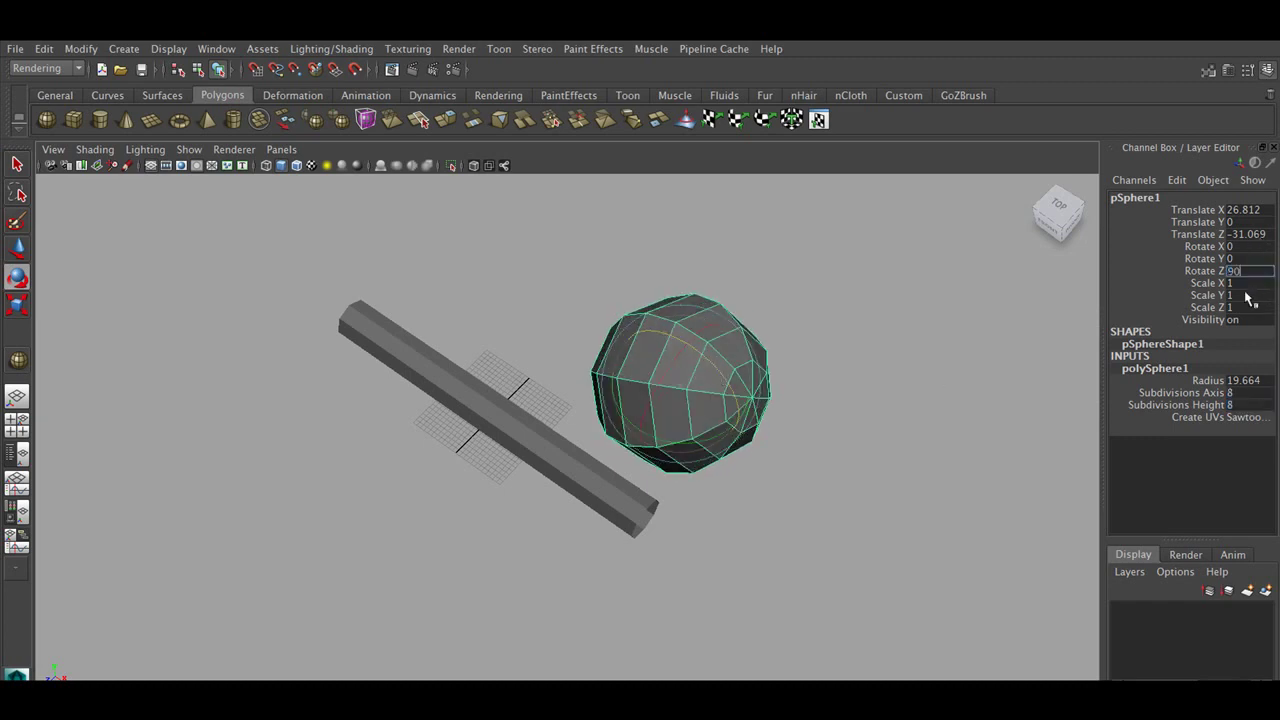
{"action": "key", "text": "Return"}
{"action": "left_click", "coordinate": [17, 248]}
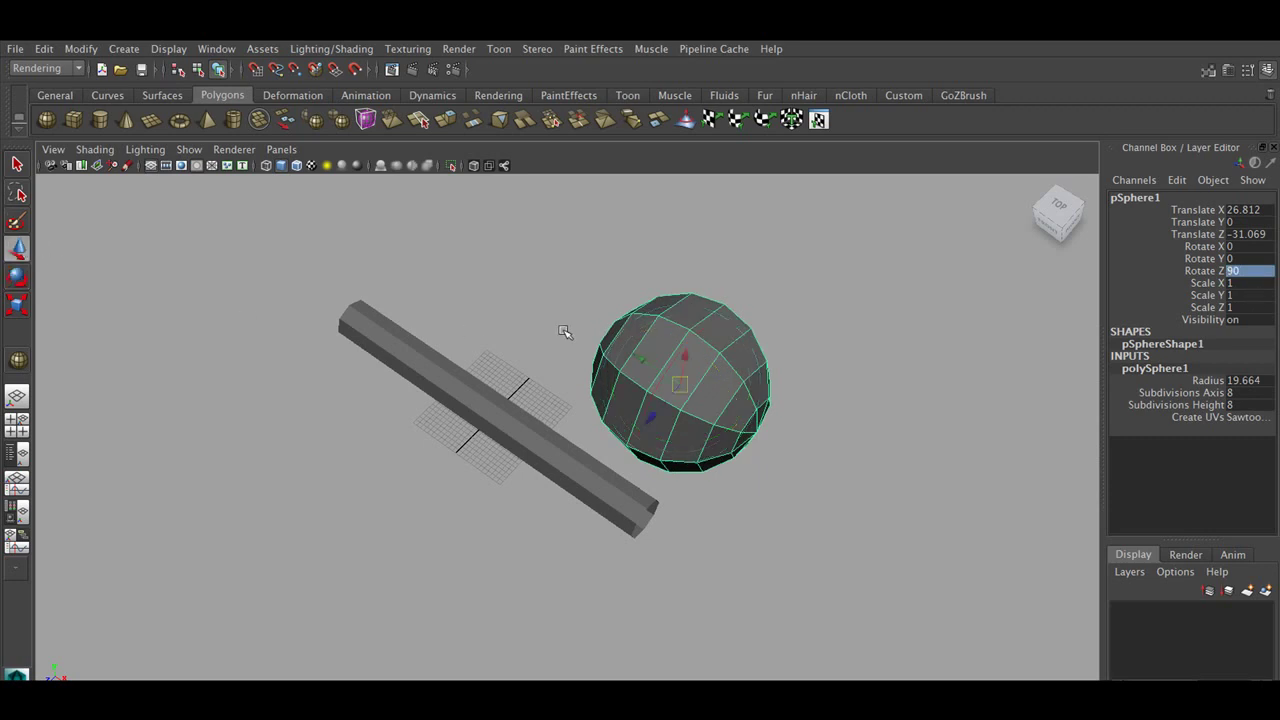
{"action": "left_click_drag", "start_coordinate": [563, 331], "coordinate": [622, 274], "text": "alt"}
- In the side view, move the sphere onto the body's axis and shrink it to fit around the body
{"action": "key", "text": "space"}
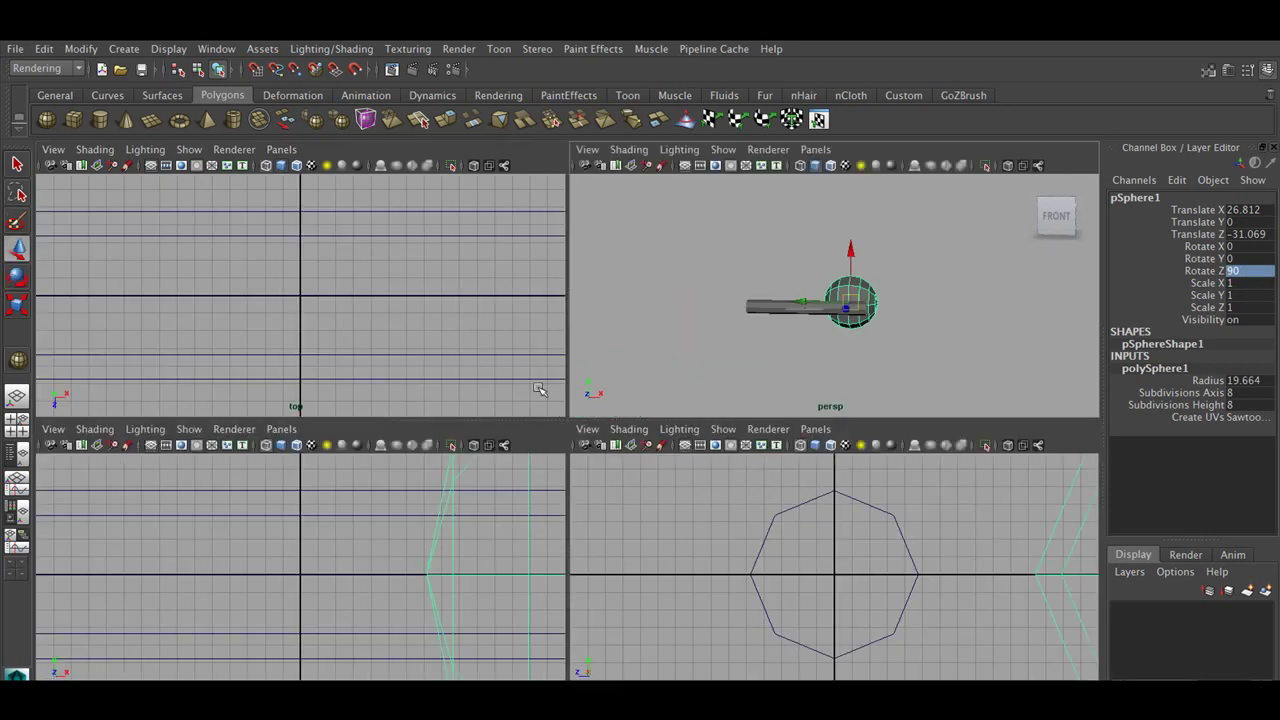
{"action": "key", "text": "space"}
{"action": "scroll", "coordinate": [809, 497], "scroll_direction": "down", "scroll_amount": 3}
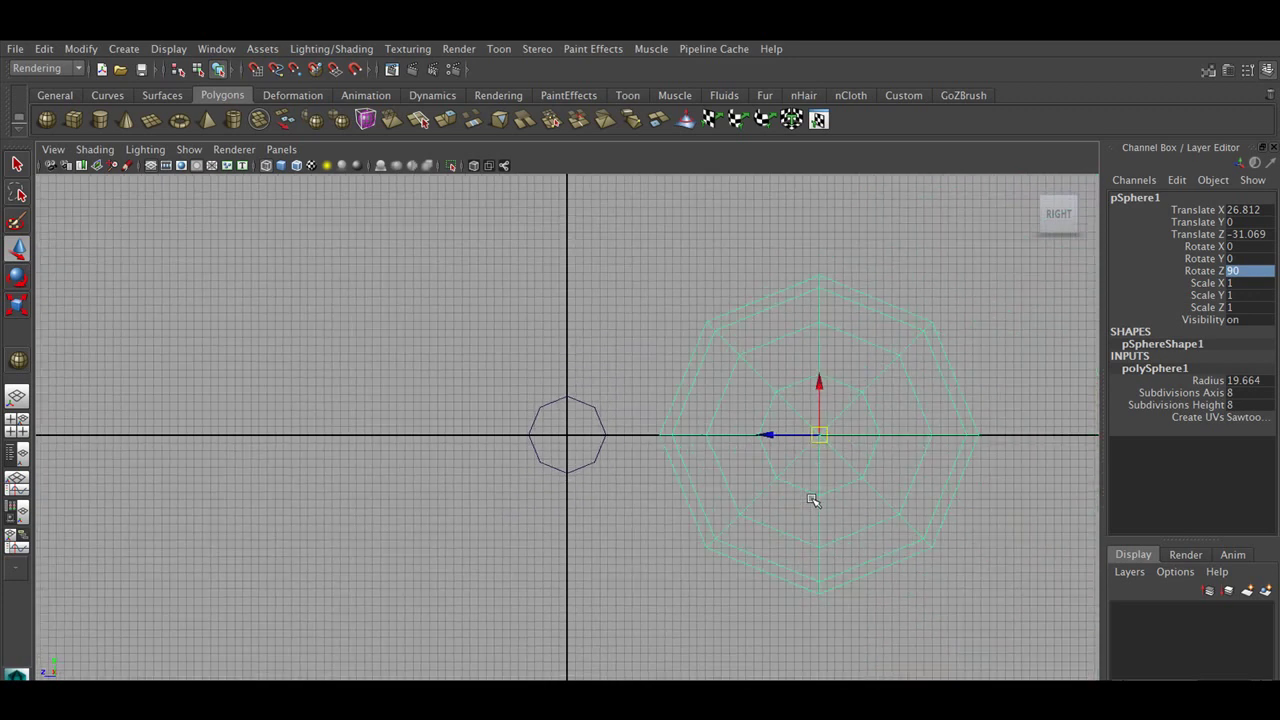
{"action": "left_click_drag", "start_coordinate": [815, 438], "coordinate": [537, 441]}
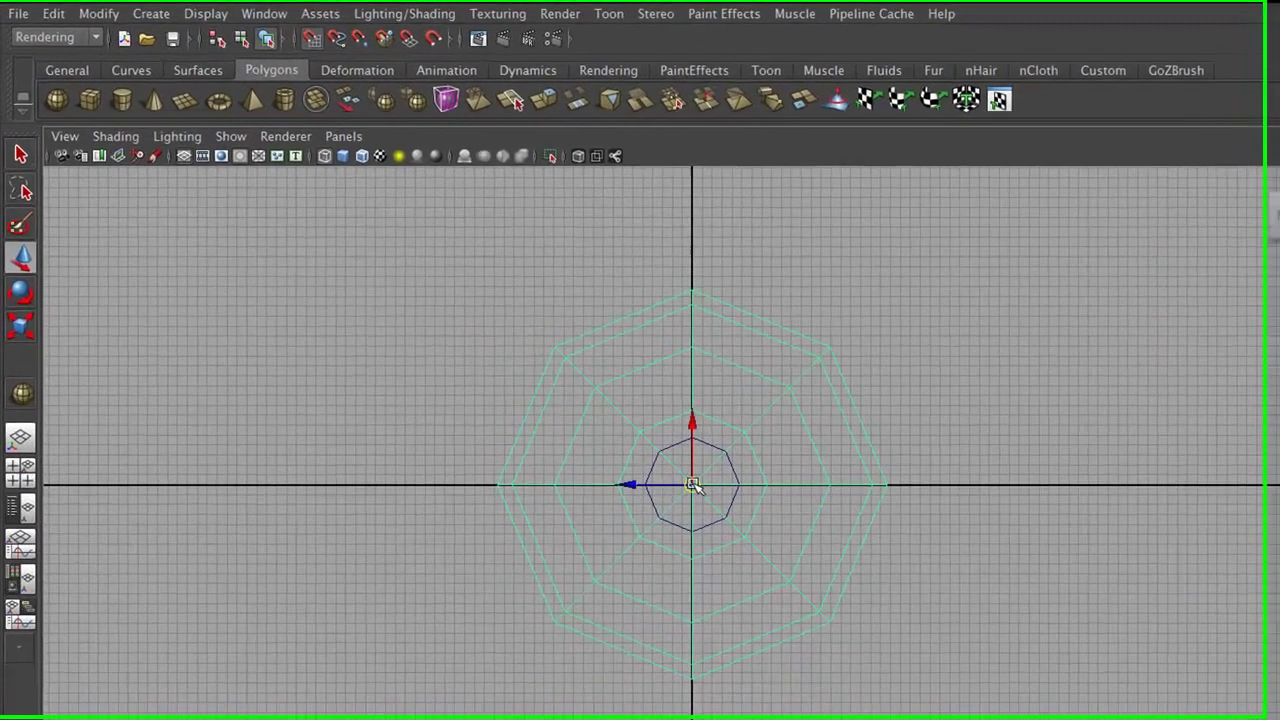
{"action": "key", "text": "r"}
{"action": "key", "text": "5"}
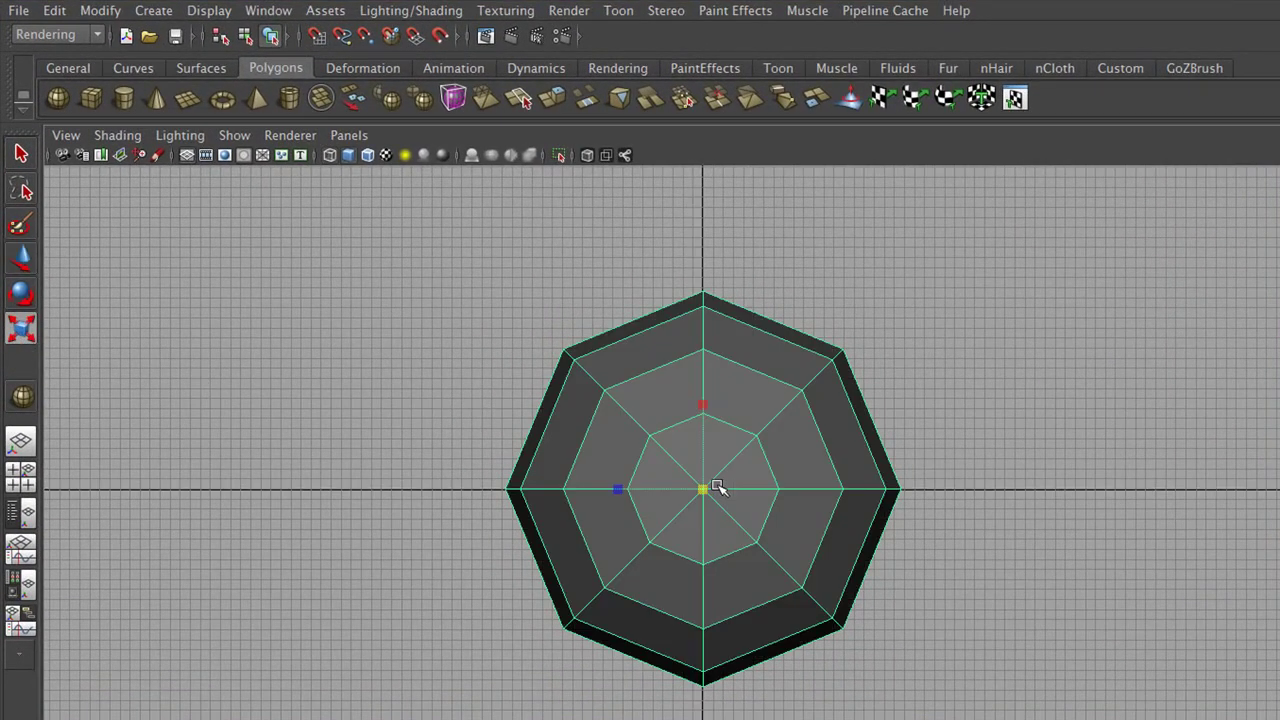
{"action": "left_click_drag", "start_coordinate": [708, 490], "coordinate": [428, 553]}
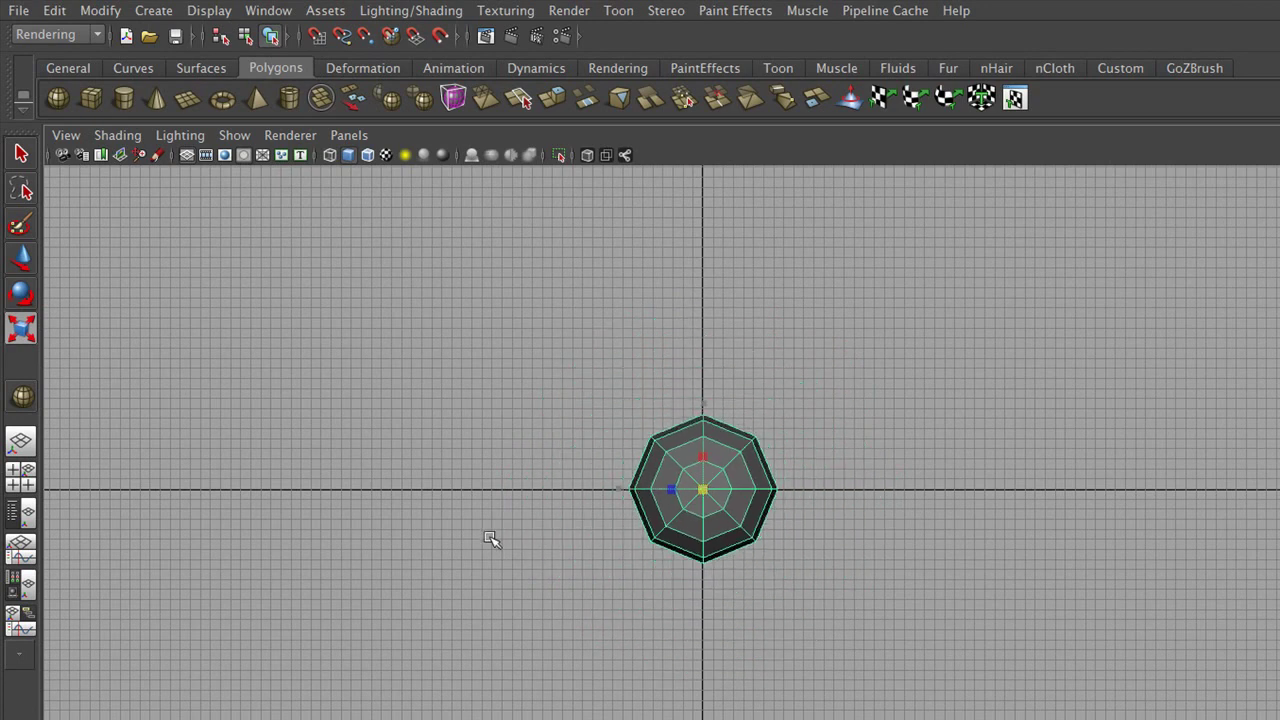
- Return to the perspective view and select the sphere ring to inspect it
{"action": "left_click", "coordinate": [1020, 340]}
{"action": "key", "text": "space"}
{"action": "key", "text": "space"}
{"action": "scroll", "coordinate": [1004, 376], "scroll_direction": "up", "scroll_amount": 3}
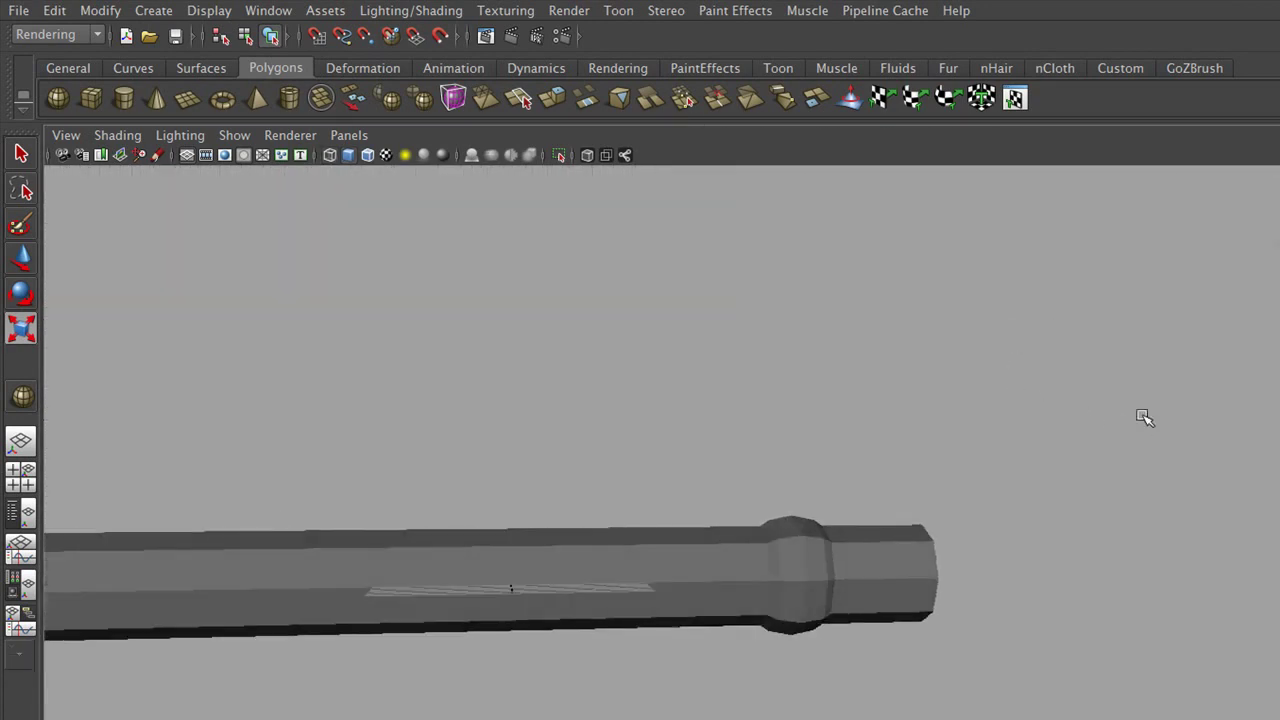
{"action": "left_click", "coordinate": [785, 560]}
{"action": "left_click_drag", "start_coordinate": [903, 531], "coordinate": [794, 543], "text": "alt"}
{"action": "mouse_move", "coordinate": [776, 461]}
{"action": "right_mouse_down"}
{"action": "mouse_move", "coordinate": [788, 520]}
{"action": "mouse_move", "coordinate": [851, 481]}
{"action": "right_mouse_up"}
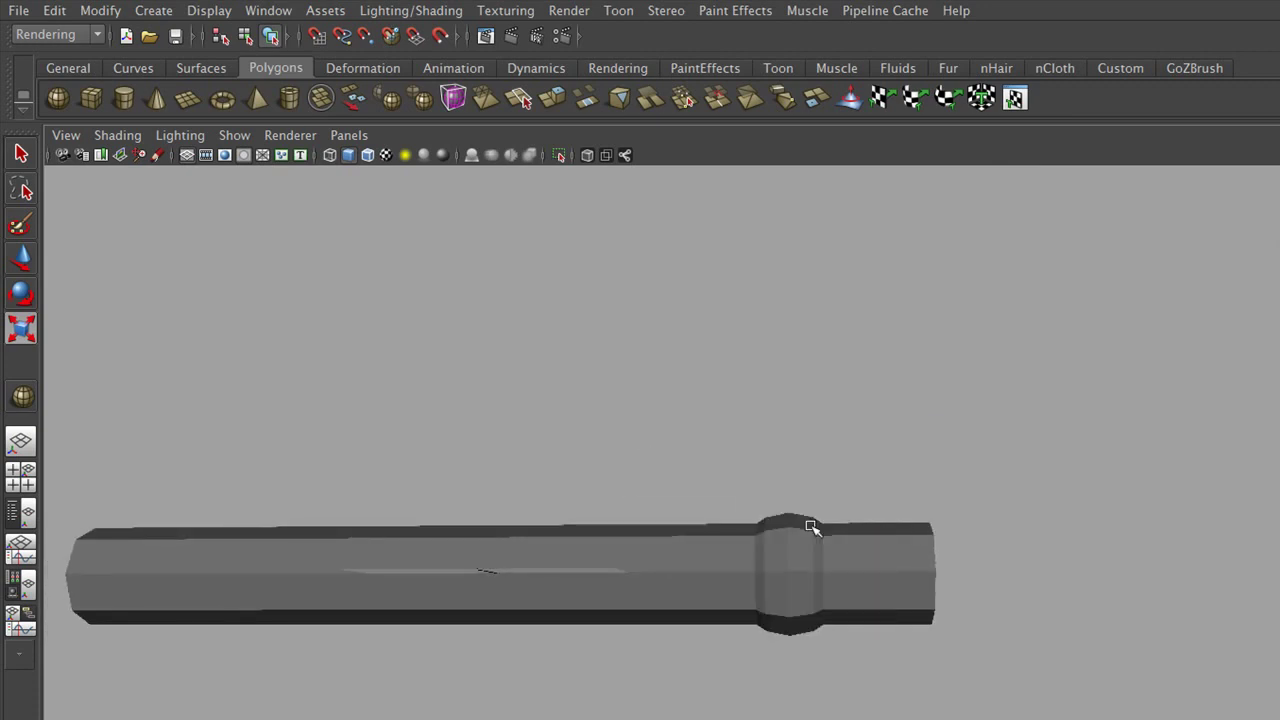
- Isolate the sphere and delete one half of its faces
{"action": "left_click", "coordinate": [557, 157]}
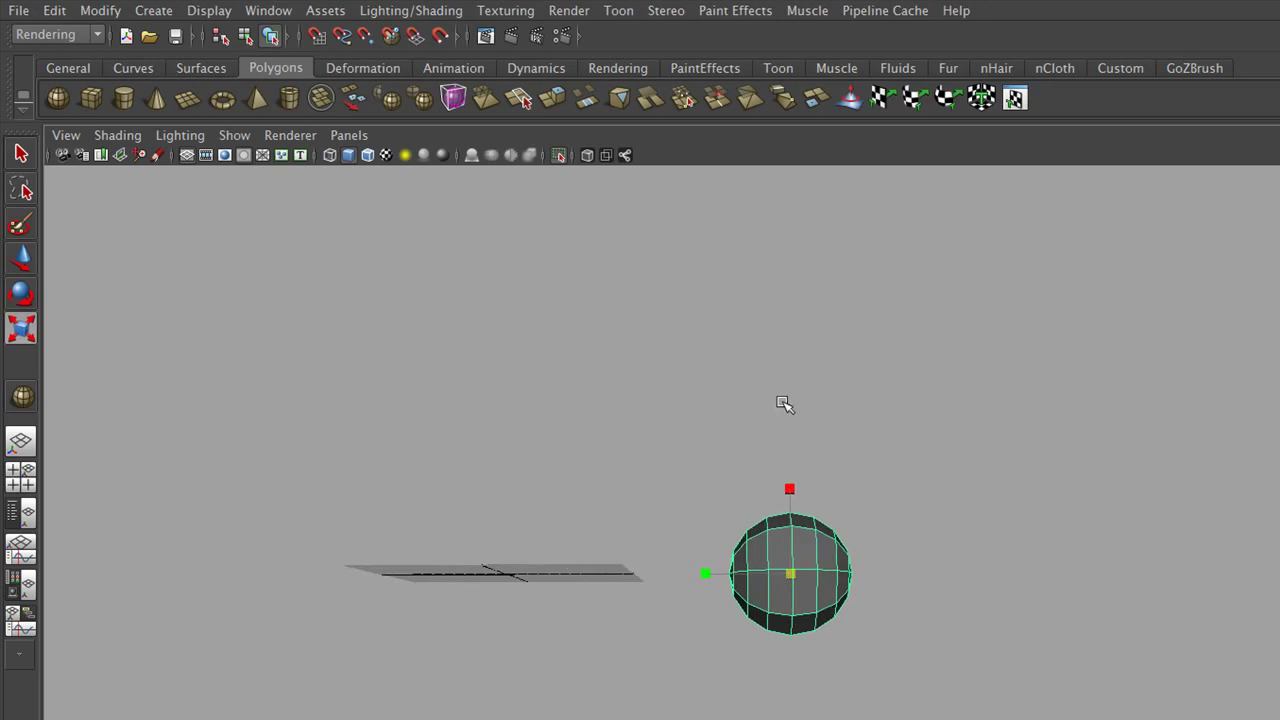
{"action": "right_click_drag", "start_coordinate": [776, 460], "coordinate": [775, 503]}
{"action": "left_click_drag", "start_coordinate": [690, 688], "coordinate": [674, 670]}
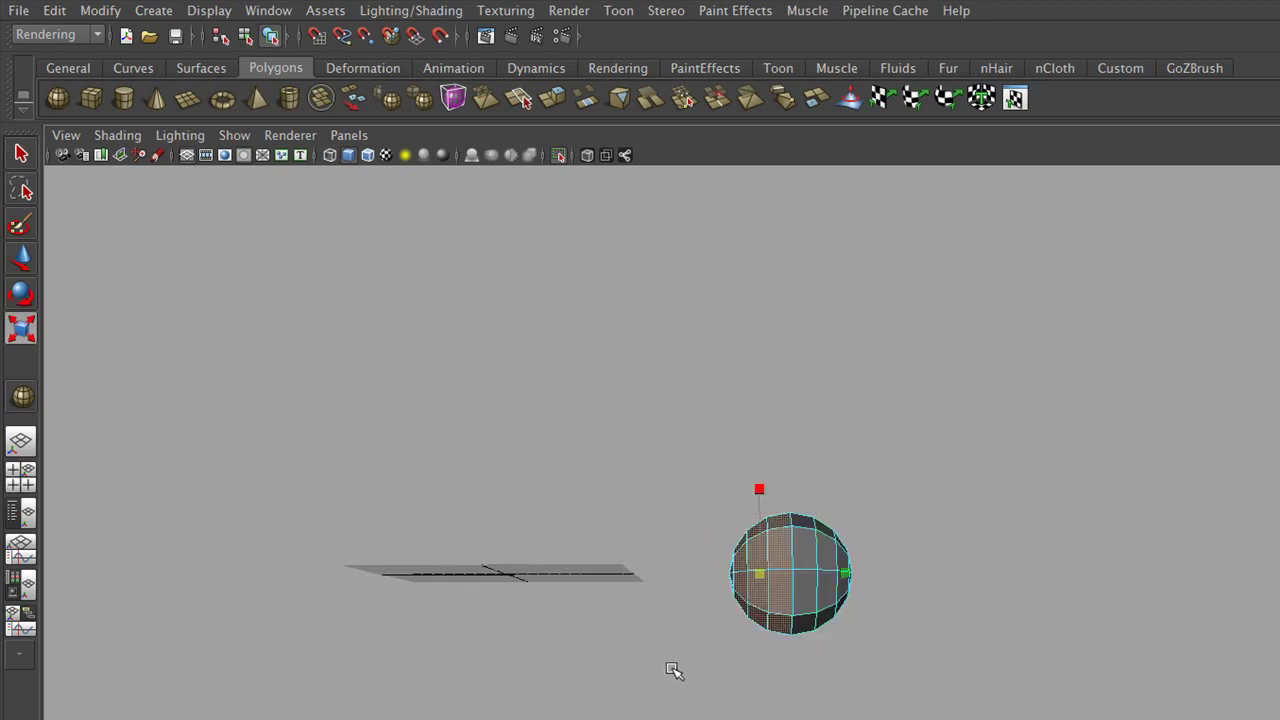
{"action": "key", "text": "Delete"}
- Extrude the half-sphere's open border edge loop and slide it back along X
{"action": "left_click_drag", "start_coordinate": [816, 524], "coordinate": [820, 538], "text": "alt"}
{"action": "right_click_drag", "start_coordinate": [808, 457], "coordinate": [817, 425]}
{"action": "double_click", "coordinate": [799, 522]}
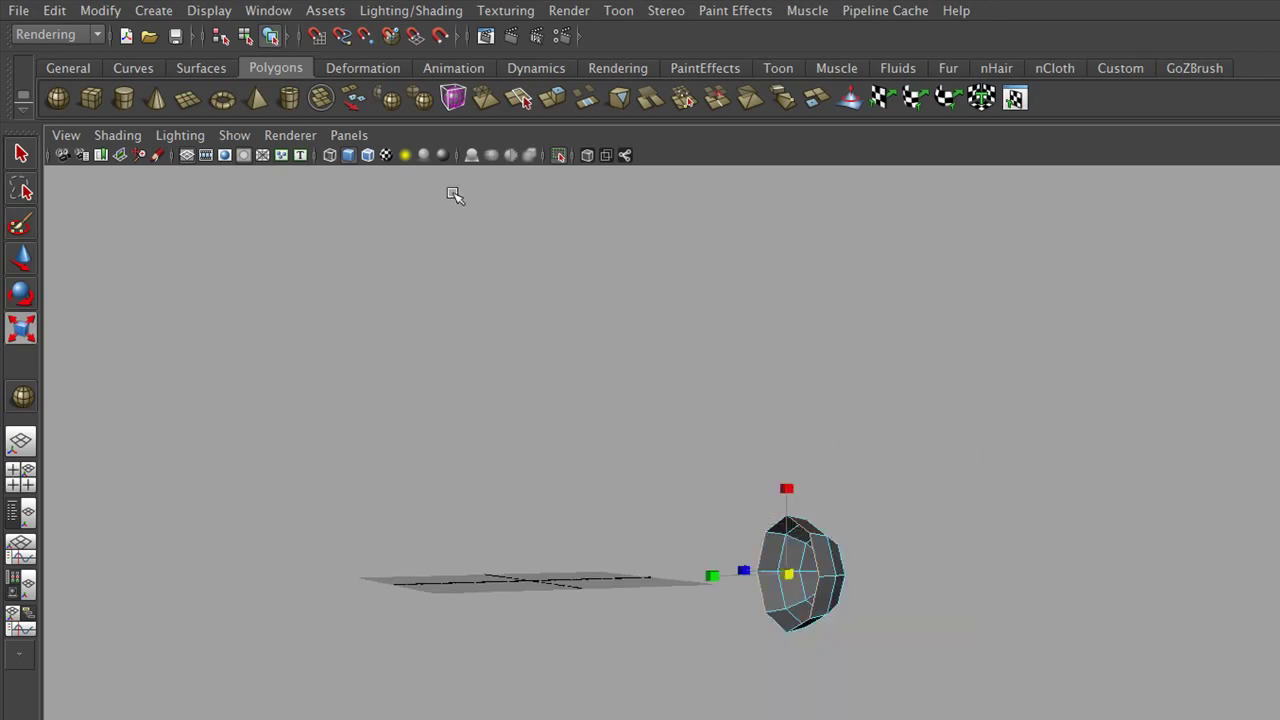
{"action": "left_click", "coordinate": [553, 100]}
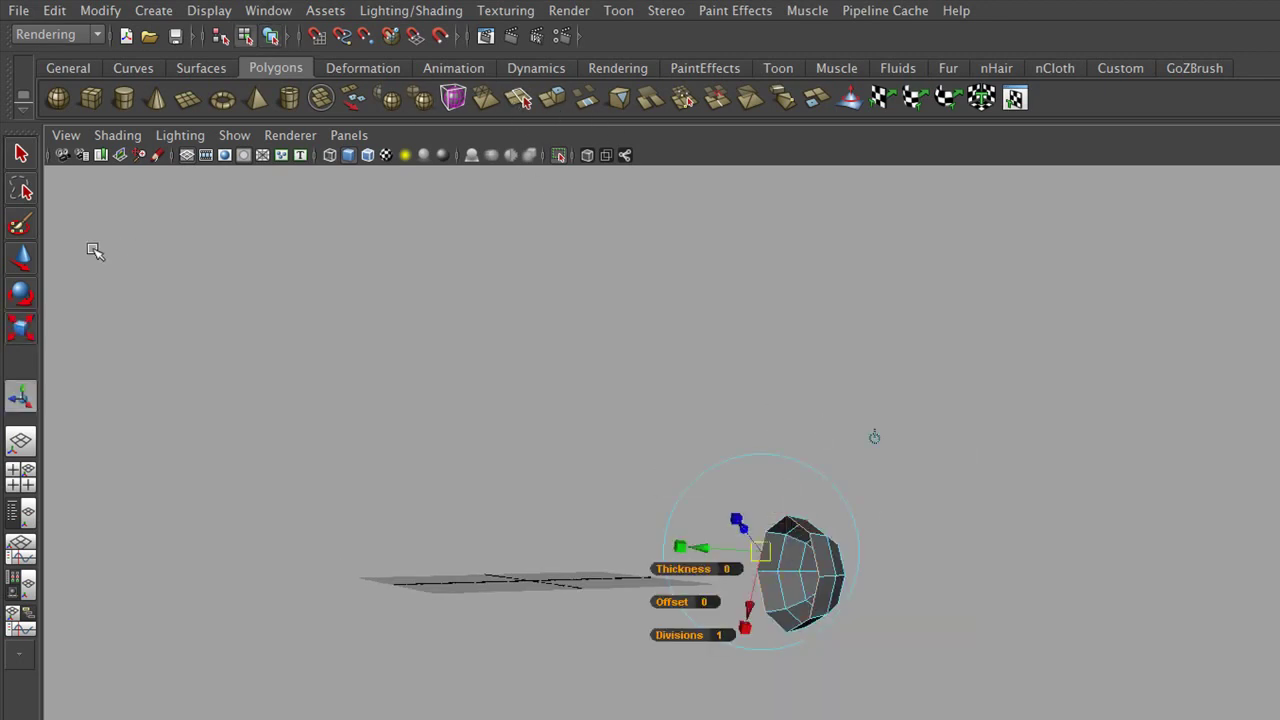
{"action": "left_click", "coordinate": [22, 258]}
{"action": "left_click_drag", "start_coordinate": [724, 577], "coordinate": [700, 581]}
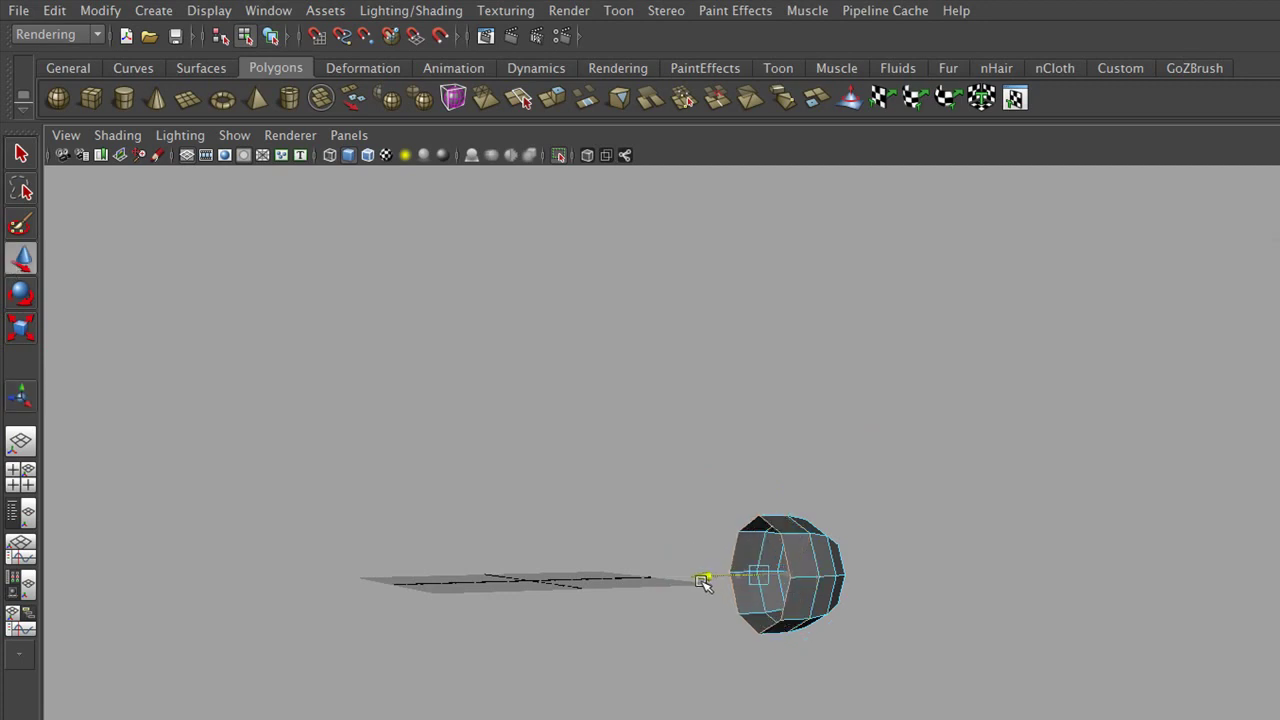
{"action": "right_click_drag", "start_coordinate": [810, 545], "coordinate": [905, 438]}
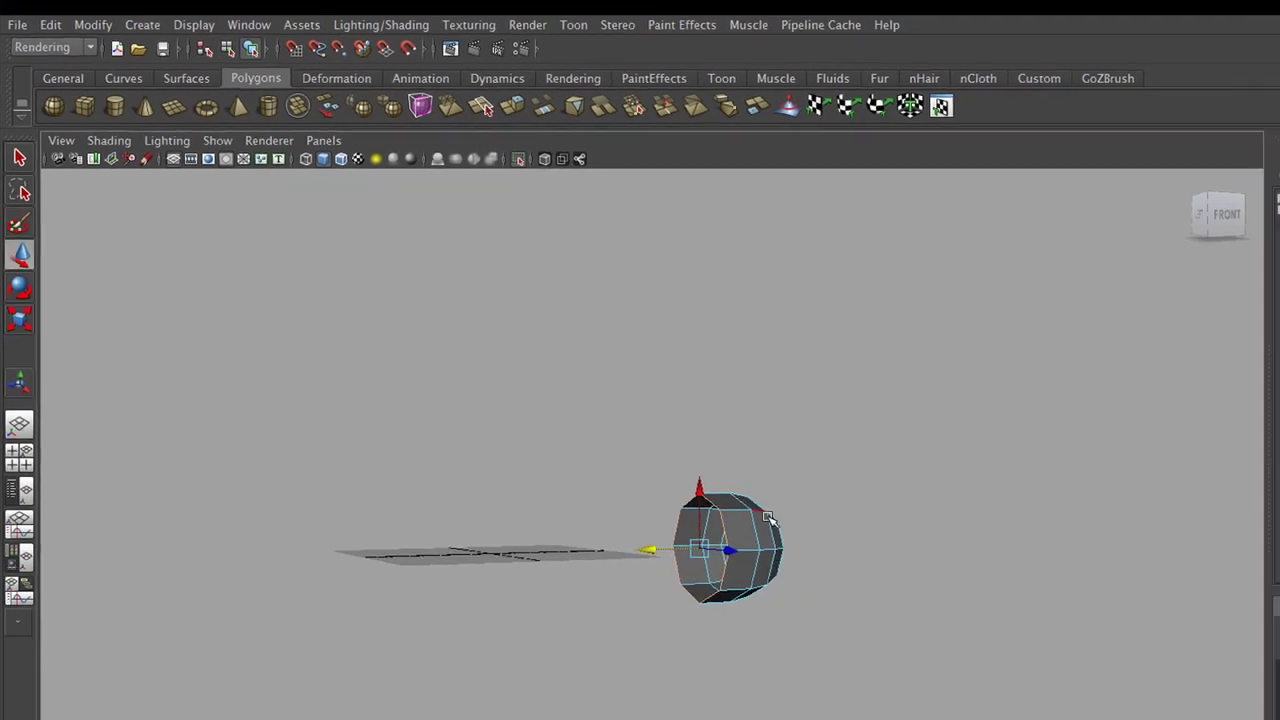
{"action": "key", "text": "space"}
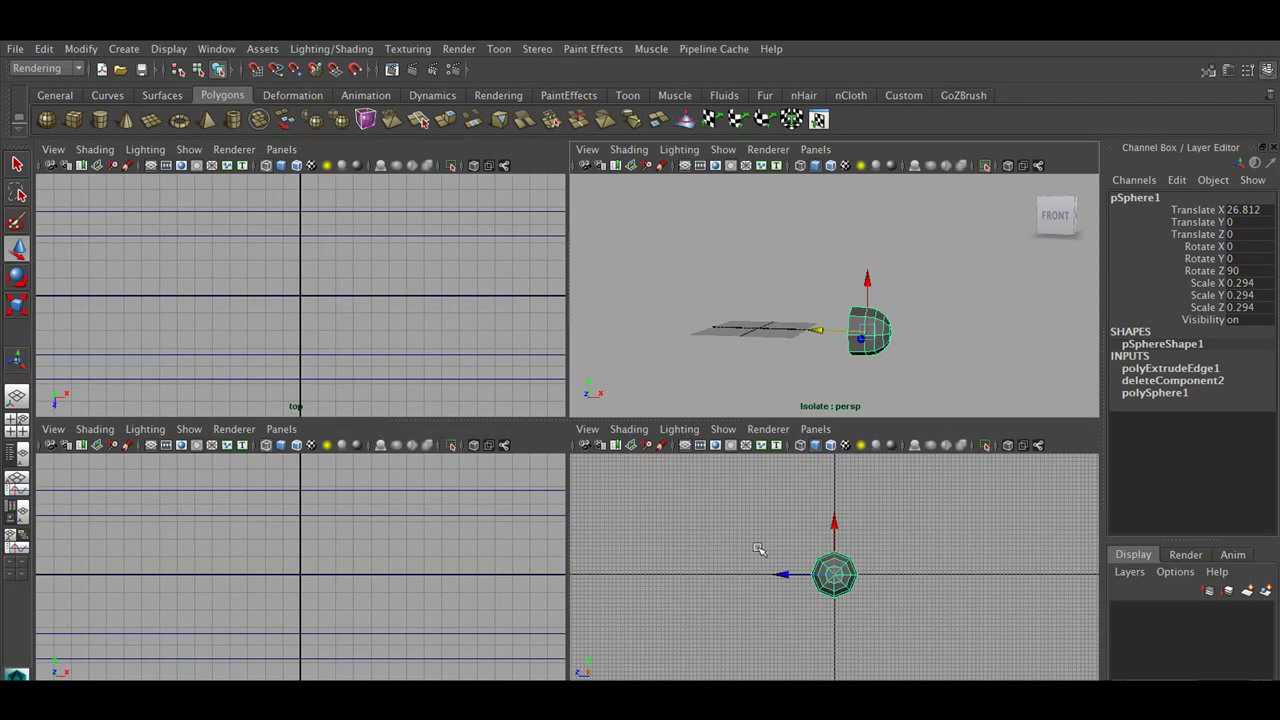
- In the front view, move the sphere cap to the cylinder's end and scale it to fit
{"action": "key", "text": "space"}
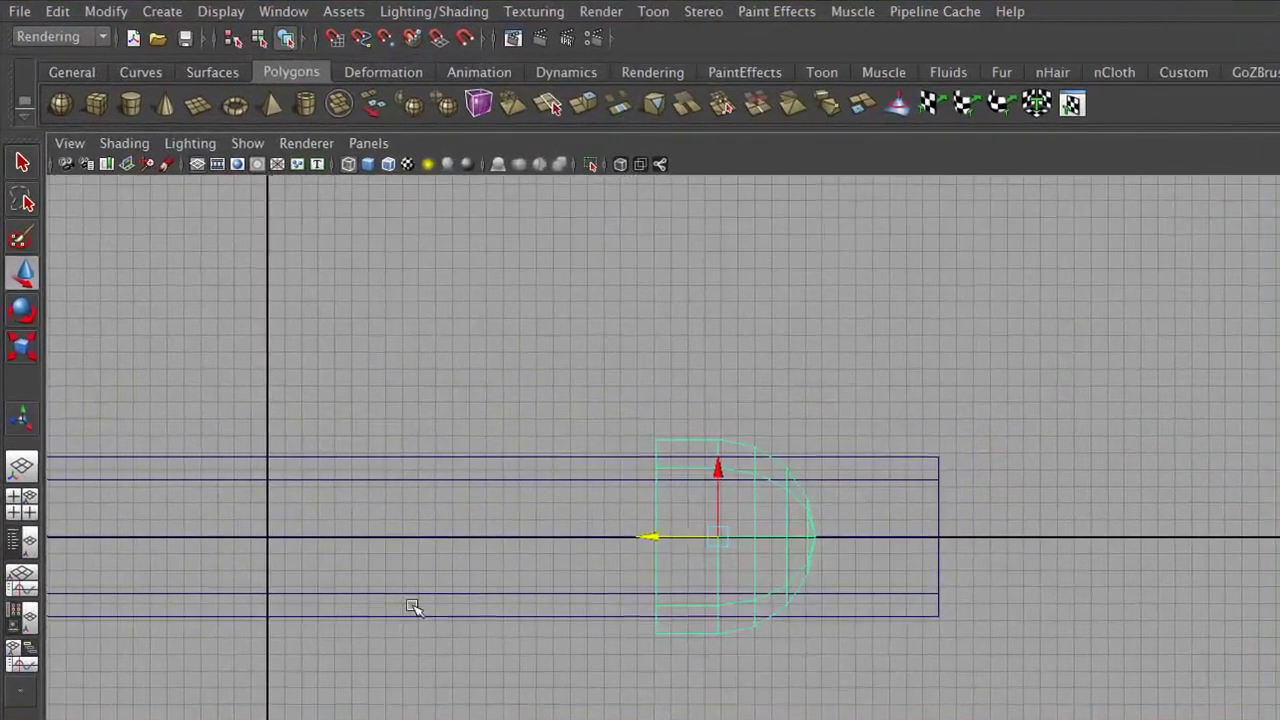
{"action": "mouse_move", "coordinate": [638, 547]}
{"action": "left_mouse_down"}
{"action": "mouse_move", "coordinate": [1048, 583]}
{"action": "mouse_move", "coordinate": [1023, 586]}
{"action": "left_mouse_up"}
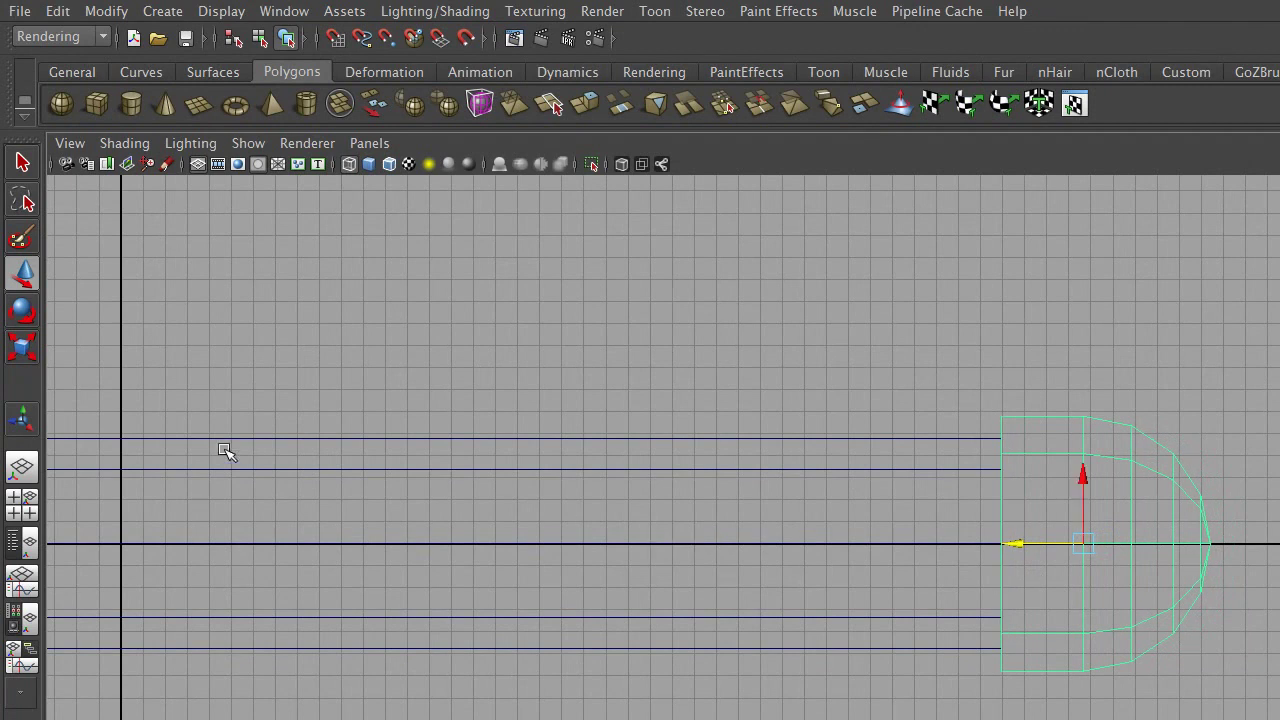
{"action": "left_click", "coordinate": [22, 350]}
{"action": "left_click_drag", "start_coordinate": [1084, 545], "coordinate": [1048, 560]}
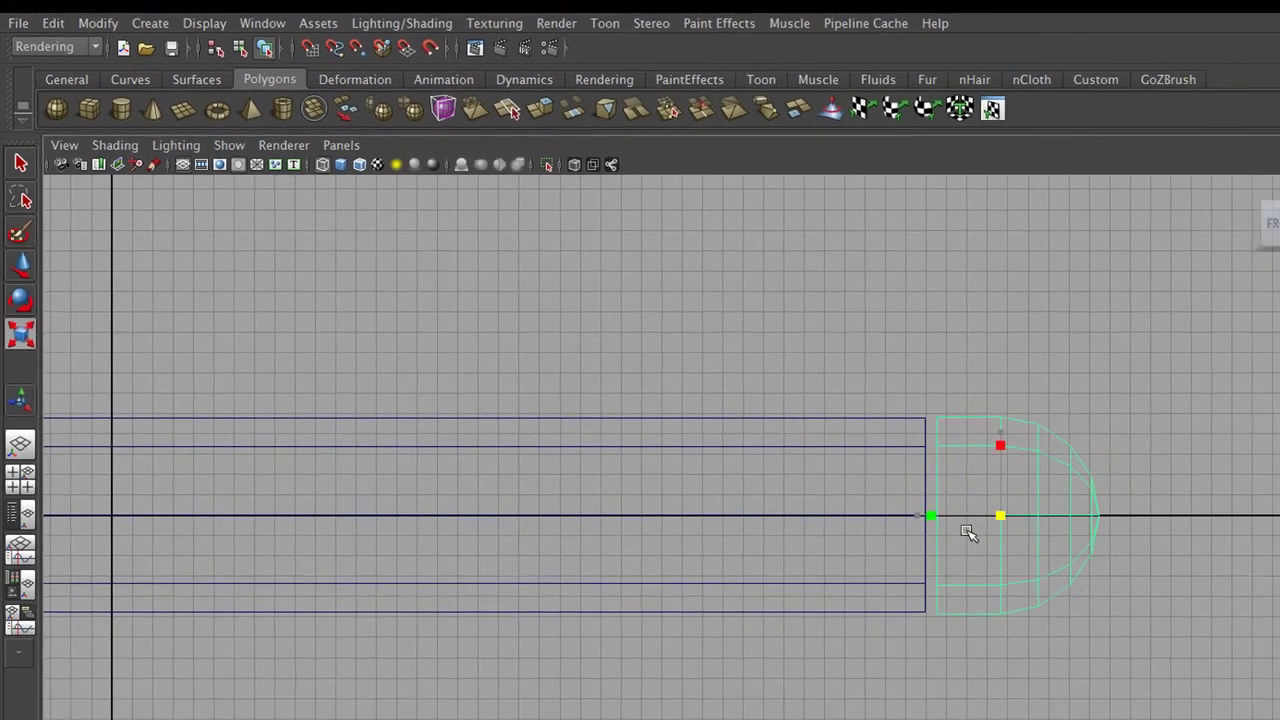
{"action": "left_click", "coordinate": [946, 417]}
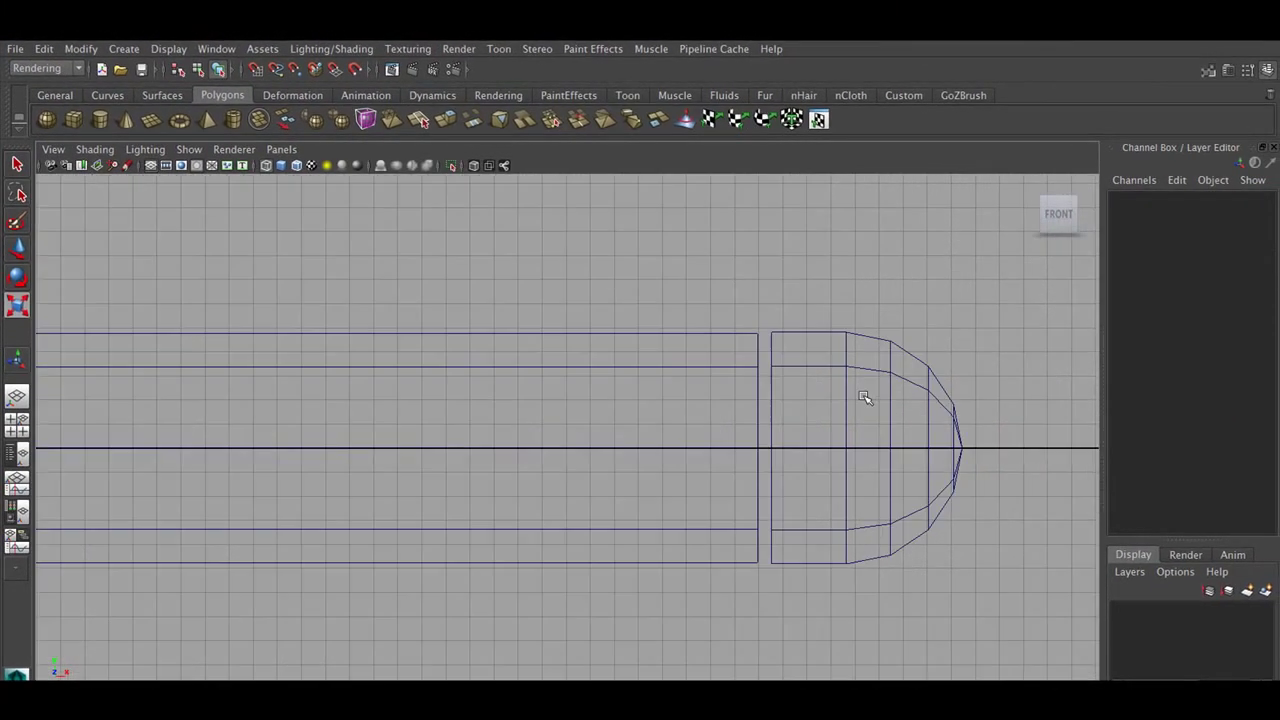
{"action": "scroll", "coordinate": [865, 398], "scroll_direction": "up", "scroll_amount": 1}
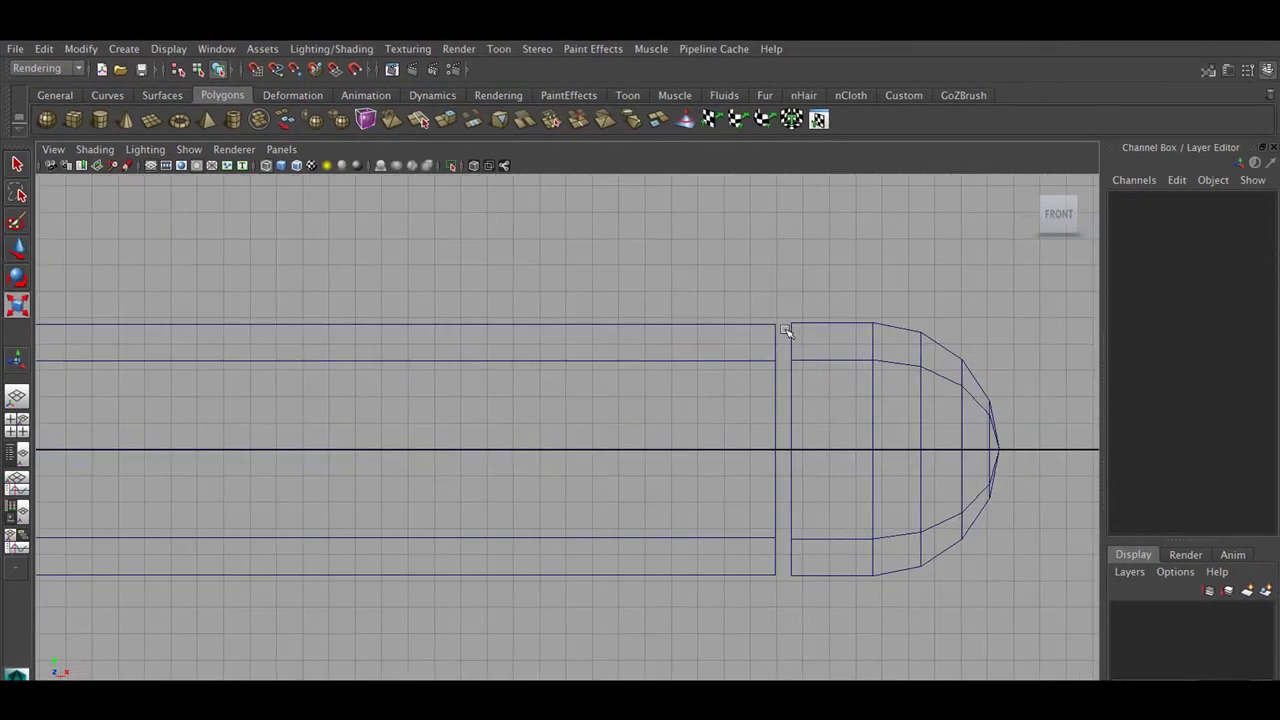
- Adjust the cap's back column of rim vertices
{"action": "left_click", "coordinate": [793, 327]}
{"action": "right_click_drag", "start_coordinate": [793, 327], "coordinate": [762, 332]}
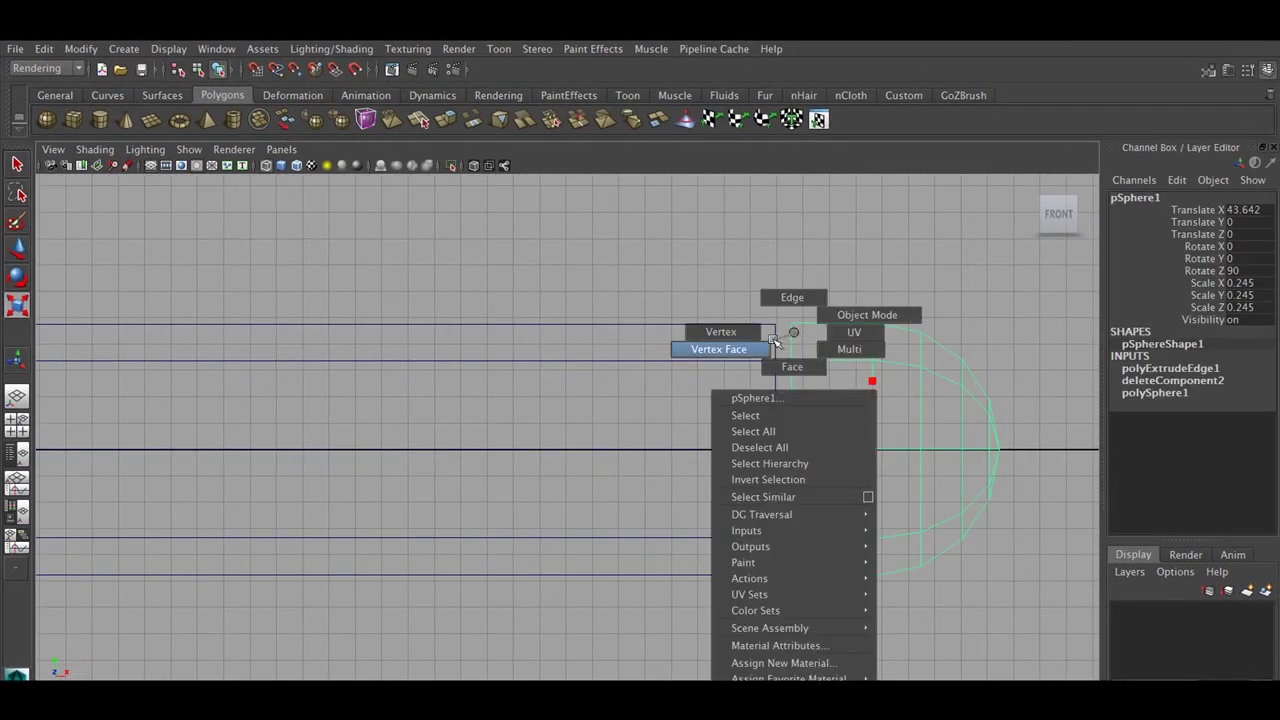
{"action": "left_click_drag", "start_coordinate": [785, 657], "coordinate": [782, 646]}
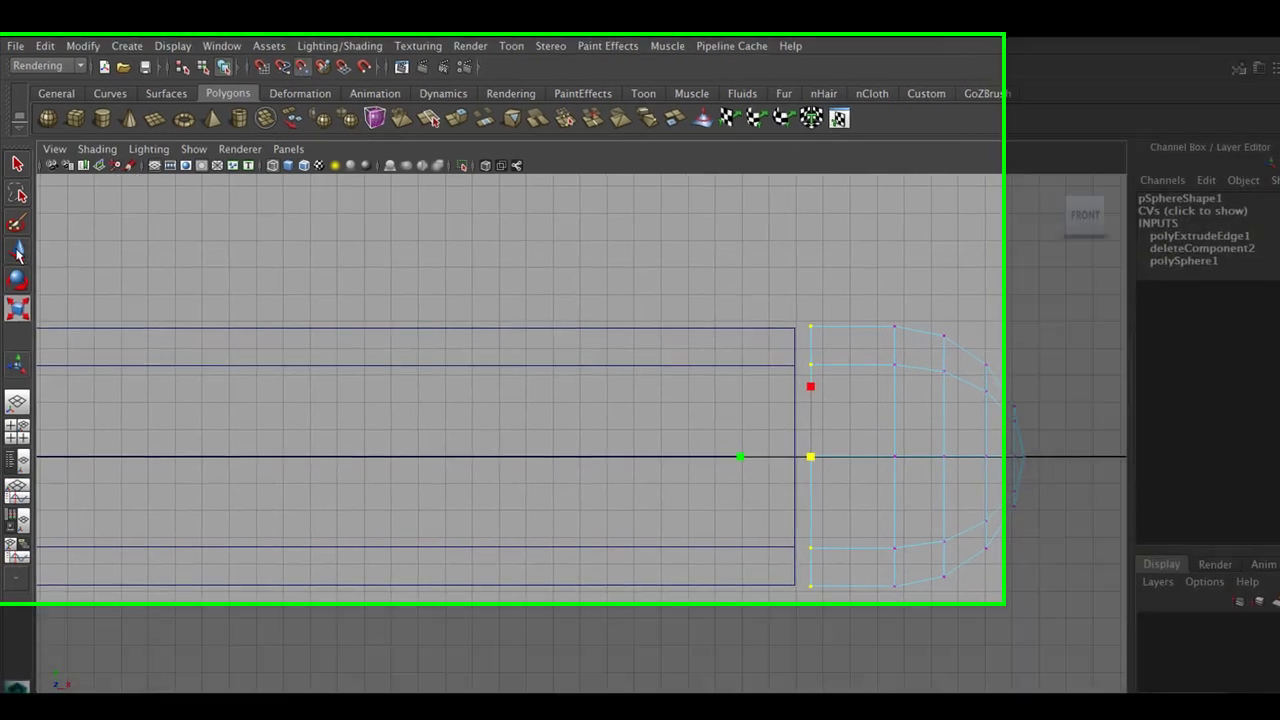
{"action": "key", "text": "w"}
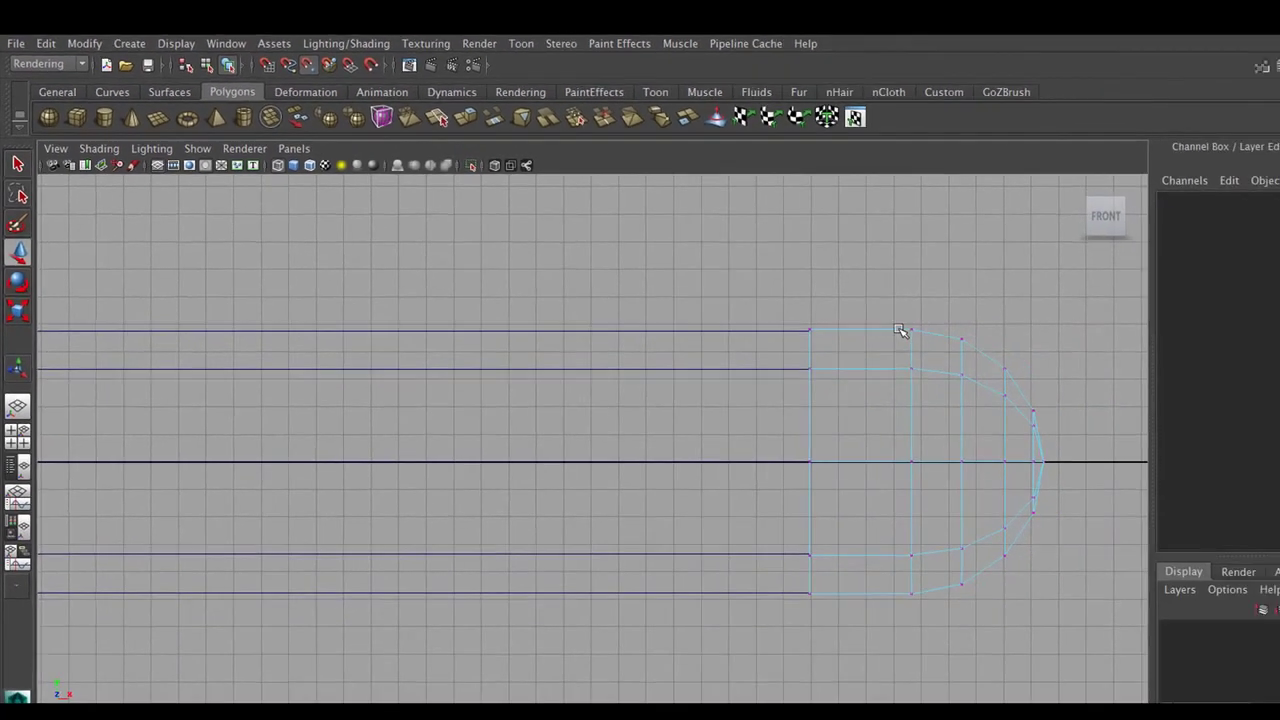
{"action": "right_click_drag", "start_coordinate": [861, 322], "coordinate": [911, 302]}
{"action": "left_click", "coordinate": [905, 328]}
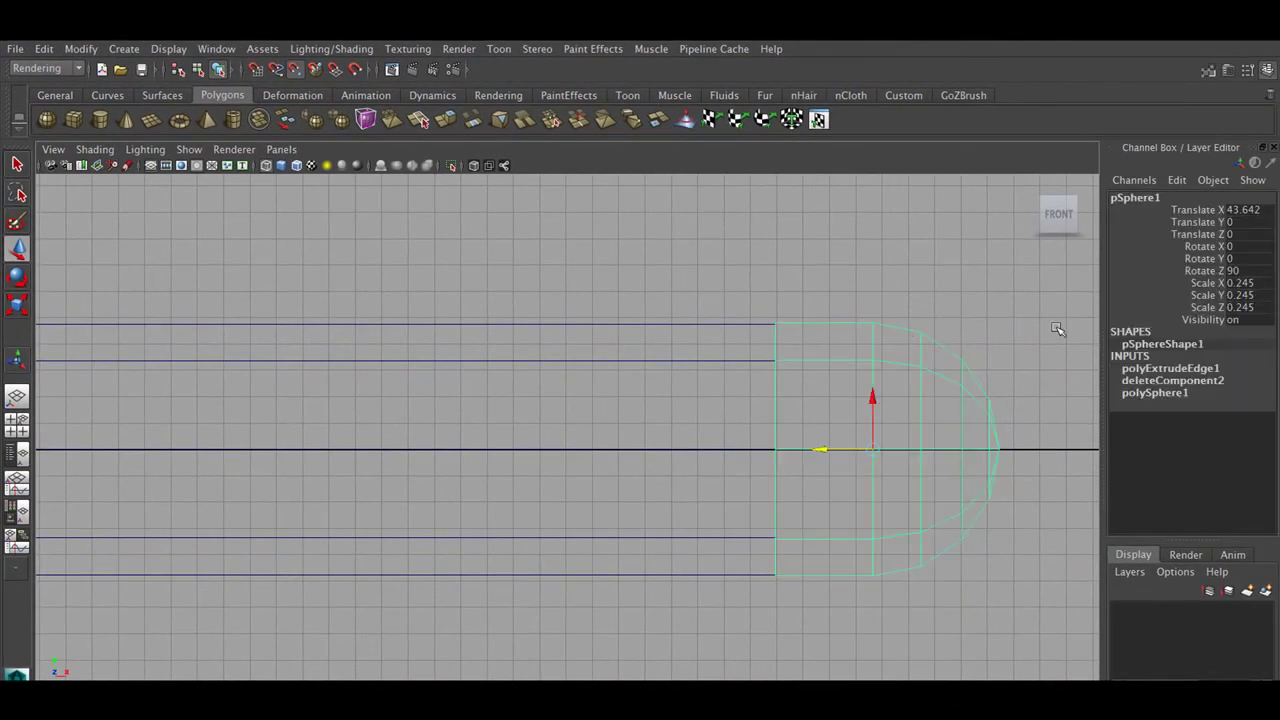
- Fine-tune the cap's scale down to about 0.241
{"action": "left_click", "coordinate": [24, 308]}
{"action": "left_click_drag", "start_coordinate": [871, 452], "coordinate": [872, 452]}
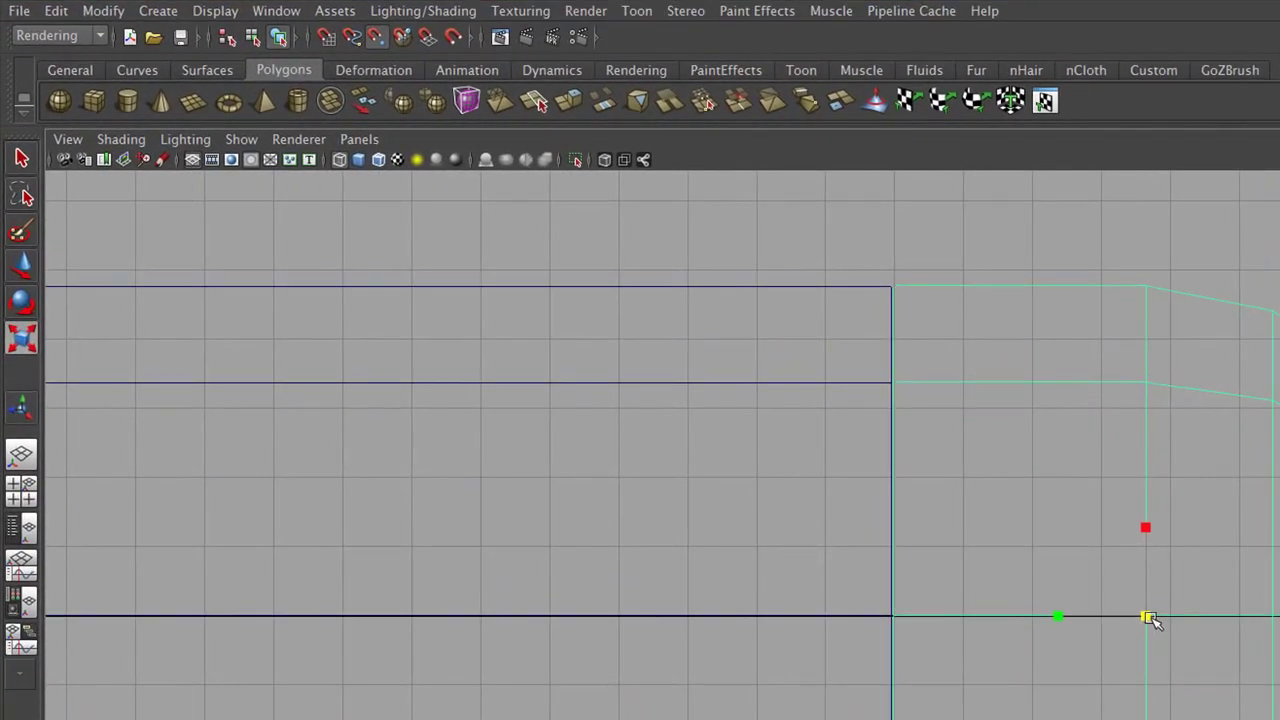
{"action": "left_click_drag", "start_coordinate": [1147, 619], "coordinate": [1151, 622]}
{"action": "scroll", "coordinate": [1100, 450], "scroll_direction": "down", "scroll_amount": 3}
{"action": "left_click", "coordinate": [1063, 277]}
{"action": "scroll", "coordinate": [1080, 320], "scroll_direction": "up", "scroll_amount": 1}
- Combine the sphere cap and cylinder body into one mesh
{"action": "left_click", "coordinate": [948, 275]}
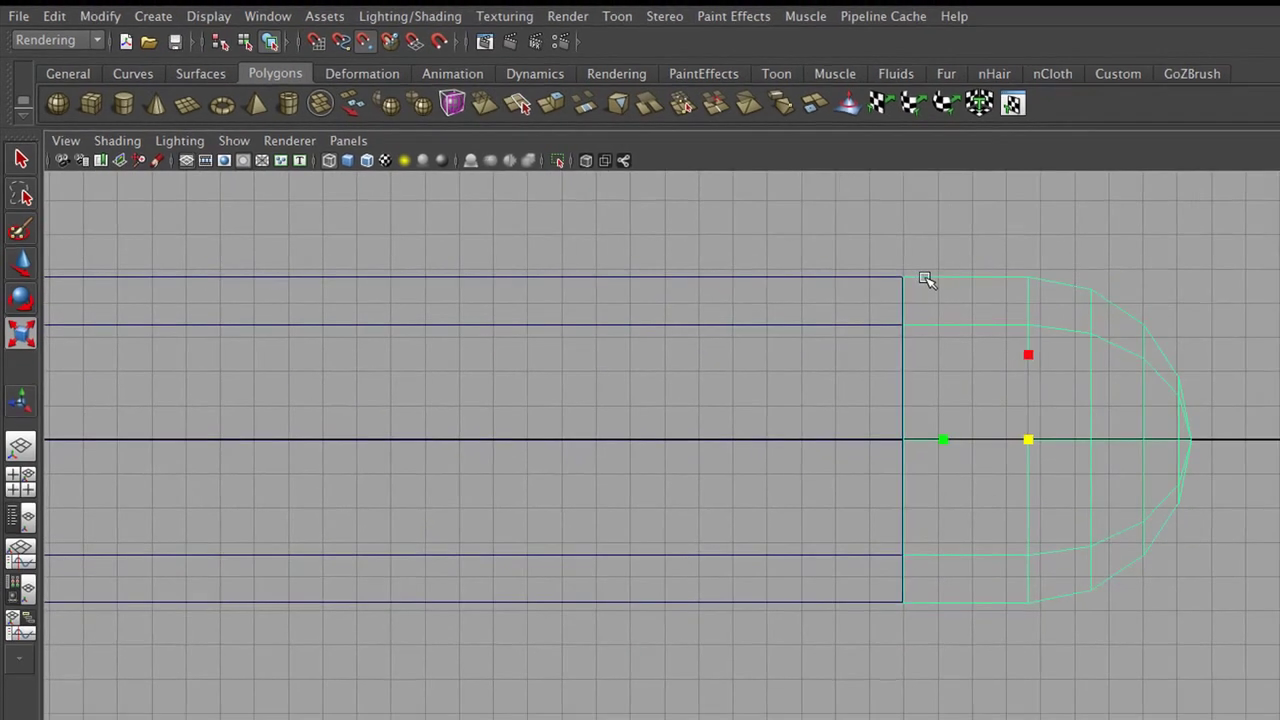
{"action": "left_click", "coordinate": [735, 262], "text": "shift"}
{"action": "left_click", "coordinate": [258, 119]}
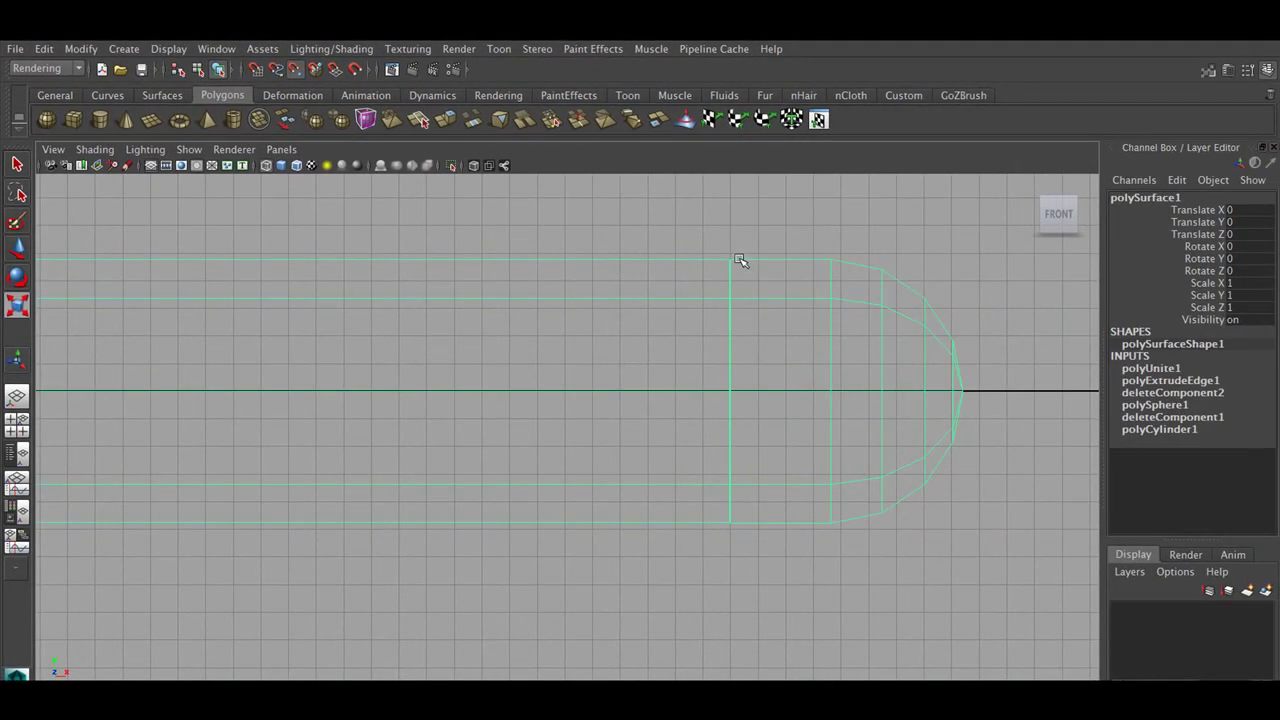
- Merge the seam vertex column between cap and body with a 0.1000 threshold
{"action": "right_click_drag", "start_coordinate": [740, 260], "coordinate": [660, 258]}
{"action": "left_click_drag", "start_coordinate": [760, 234], "coordinate": [693, 578]}
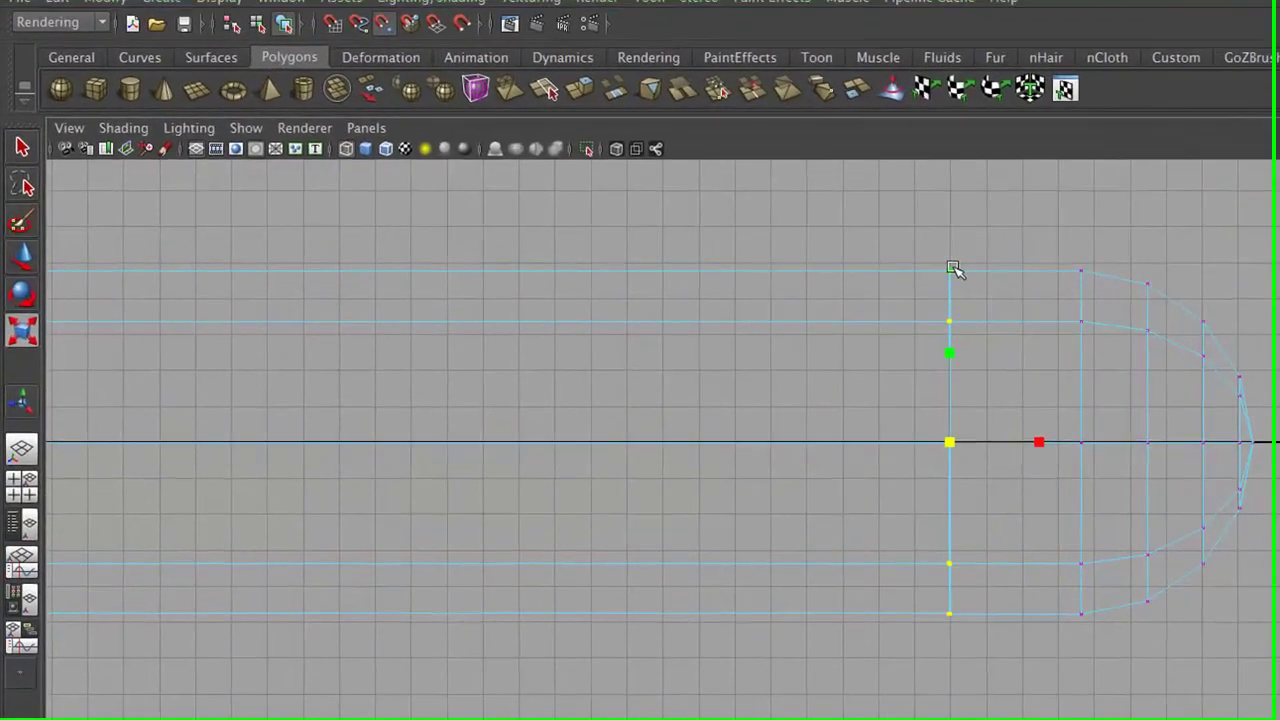
{"action": "right_click", "coordinate": [734, 258], "text": "shift"}
{"action": "mouse_move", "coordinate": [961, 268]}
{"action": "right_mouse_down", "text": "shift"}
{"action": "mouse_move", "coordinate": [995, 195]}
{"action": "mouse_move", "coordinate": [1168, 171]}
{"action": "right_mouse_up", "text": "shift"}
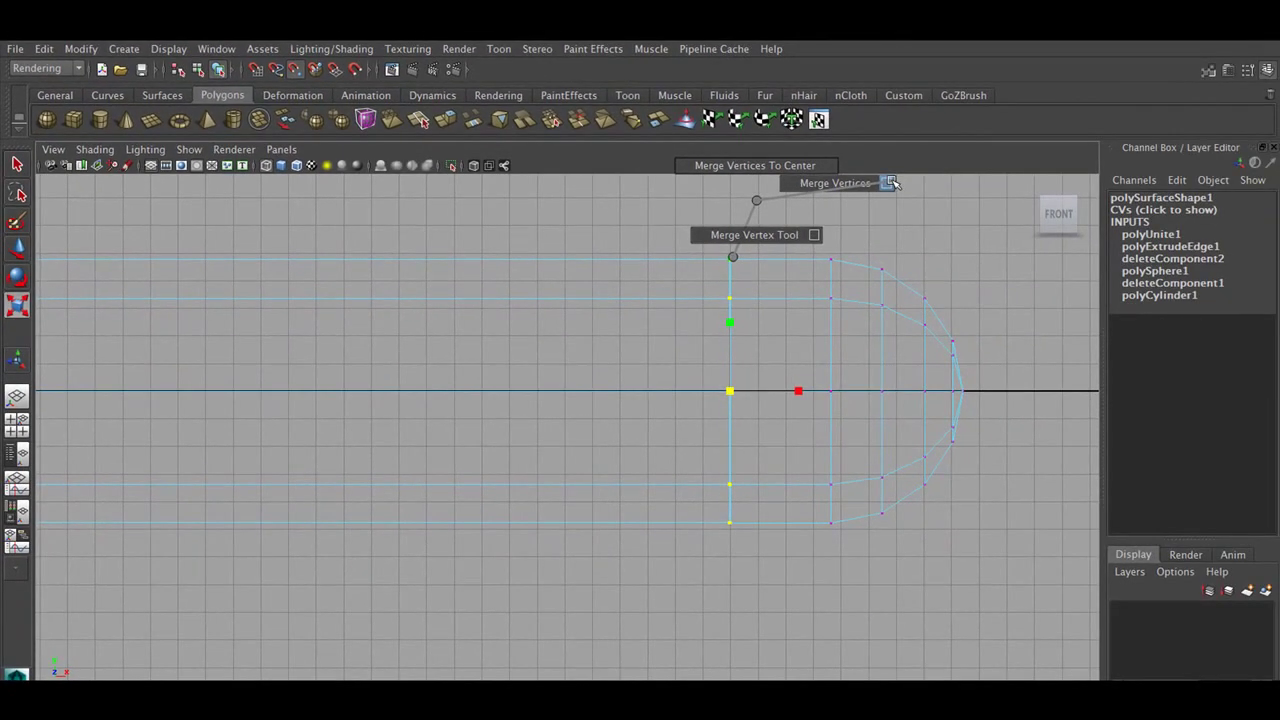
{"action": "right_click_drag", "start_coordinate": [1168, 171], "coordinate": [1168, 171], "text": "shift"}
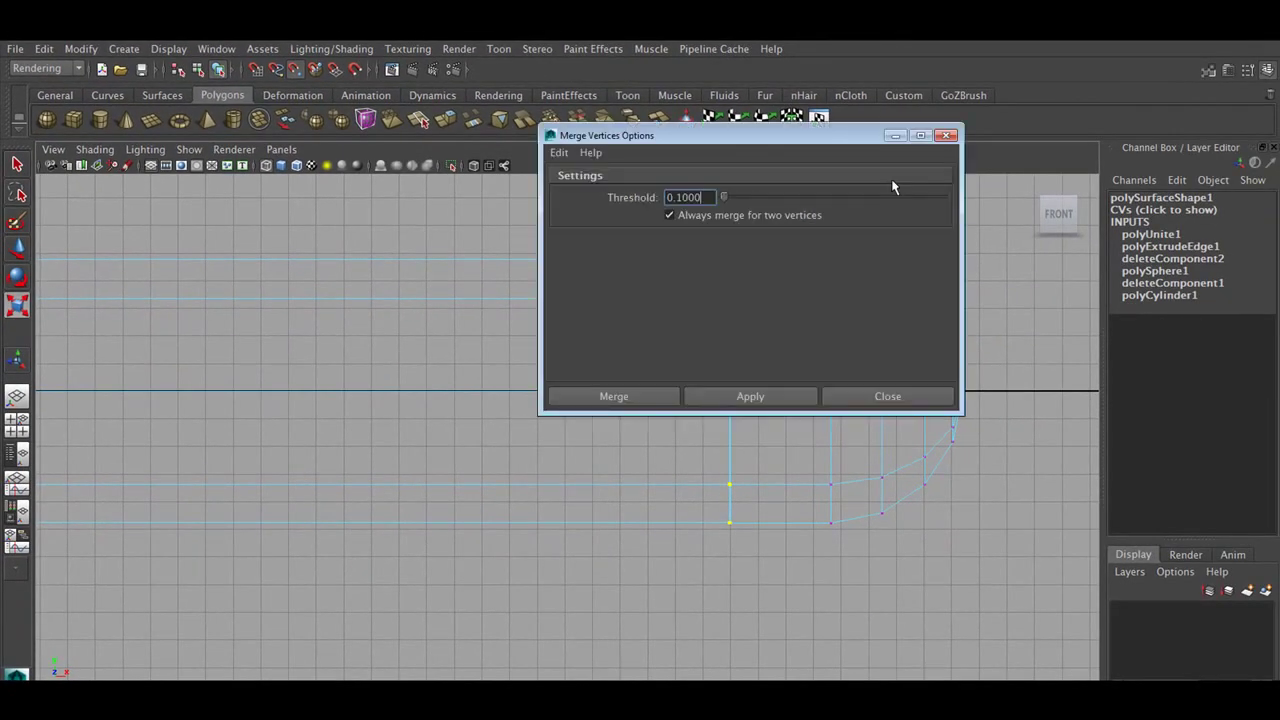
{"action": "left_click_drag", "start_coordinate": [826, 146], "coordinate": [1068, 57]}
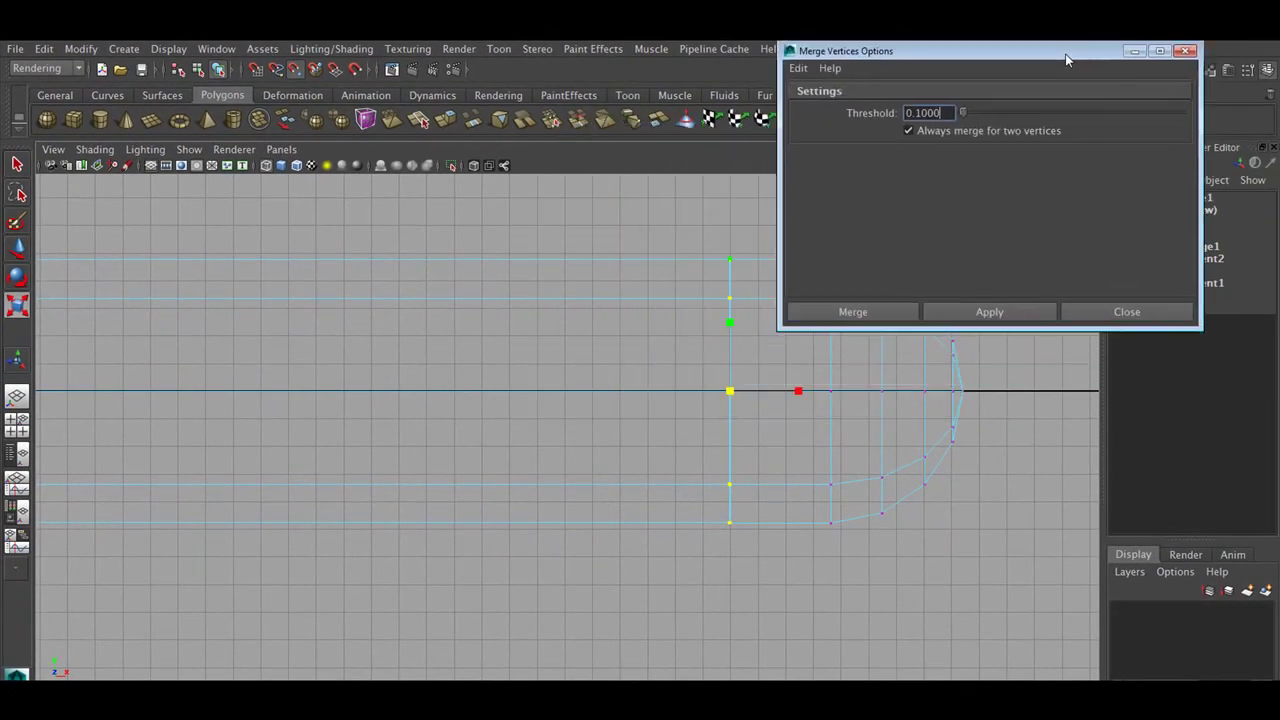
{"action": "left_click", "coordinate": [968, 309]}
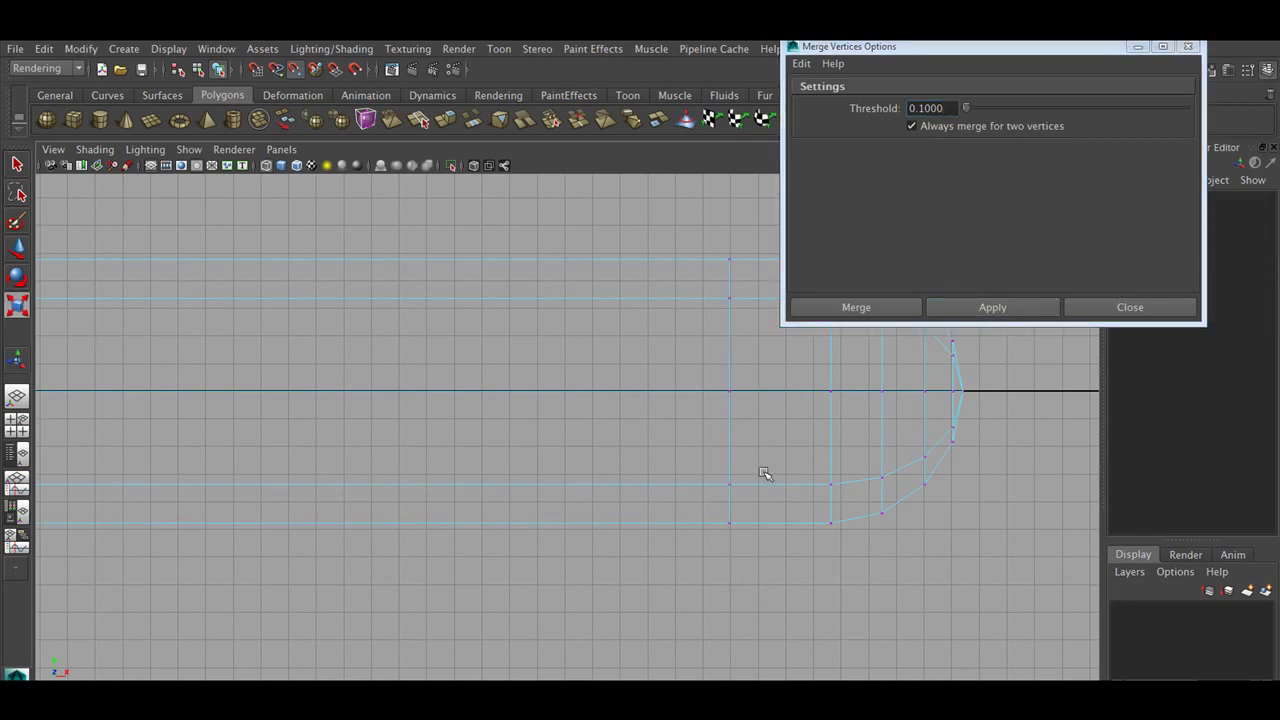
- Frame the perspective view on the whole tube and orbit to inspect the nose tip
{"action": "scroll", "coordinate": [765, 470], "scroll_direction": "down", "scroll_amount": 3}
{"action": "middle_click_drag", "start_coordinate": [766, 469], "coordinate": [600, 486], "text": "alt"}
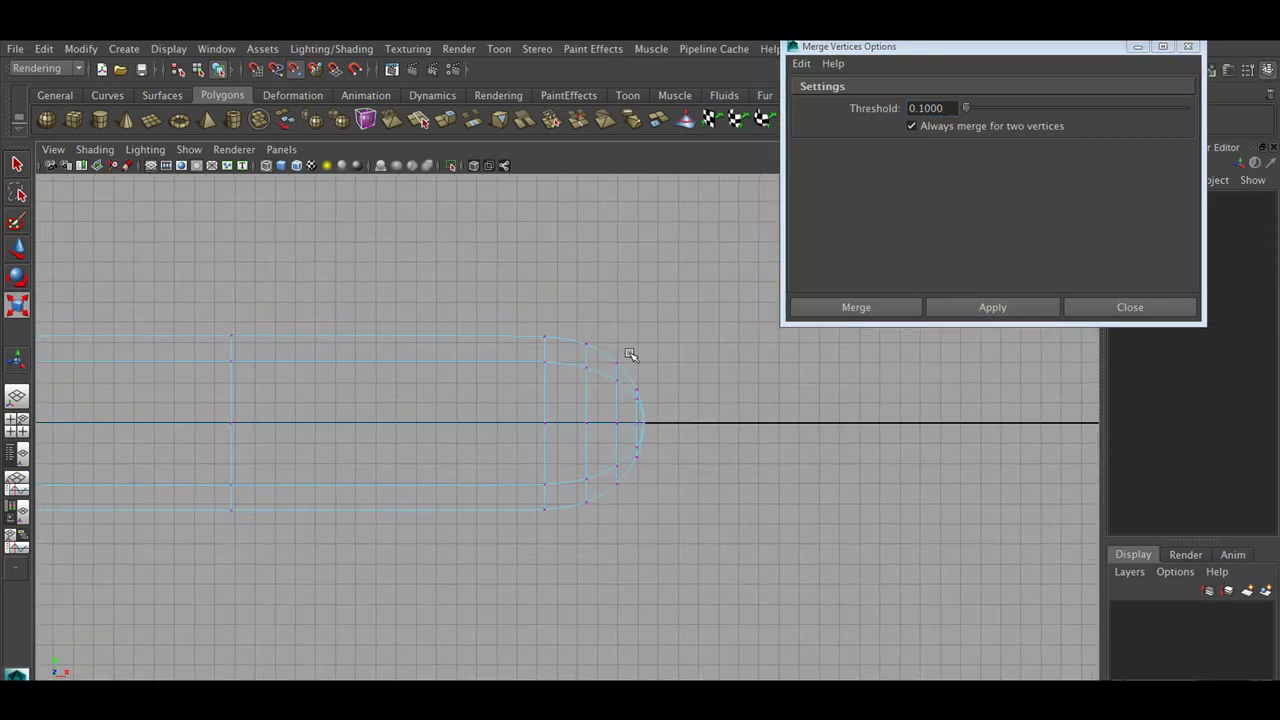
{"action": "right_click_drag", "start_coordinate": [590, 374], "coordinate": [641, 349]}
{"action": "left_click_drag", "start_coordinate": [603, 519], "coordinate": [574, 553]}
{"action": "key", "text": "space"}
{"action": "key", "text": "space"}
{"action": "left_click_drag", "start_coordinate": [564, 445], "coordinate": [590, 432], "text": "alt"}
{"action": "left_click", "coordinate": [455, 166]}
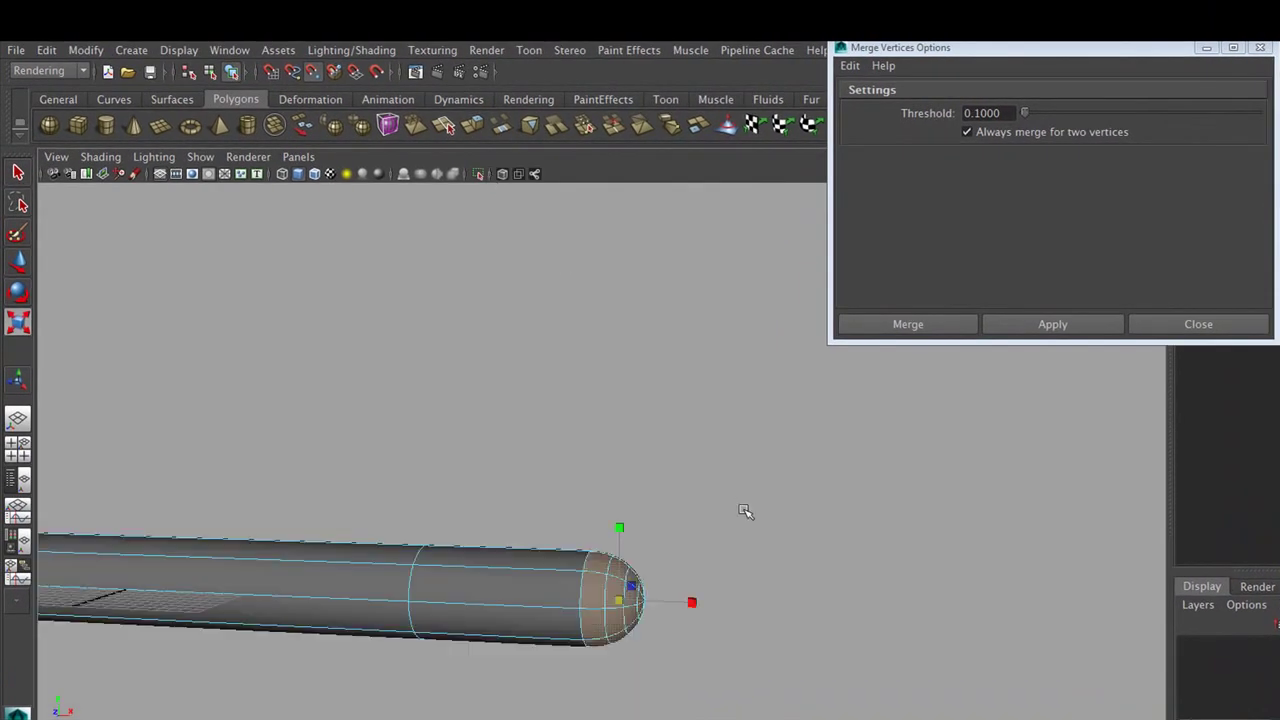
{"action": "mouse_move", "coordinate": [745, 511]}
{"action": "left_mouse_down", "text": "alt"}
{"action": "mouse_move", "coordinate": [789, 360]}
{"action": "mouse_move", "coordinate": [569, 374]}
{"action": "mouse_move", "coordinate": [749, 377]}
{"action": "mouse_move", "coordinate": [814, 397]}
{"action": "left_mouse_up", "text": "alt"}
{"action": "scroll", "coordinate": [814, 397], "scroll_direction": "down", "scroll_amount": 5}
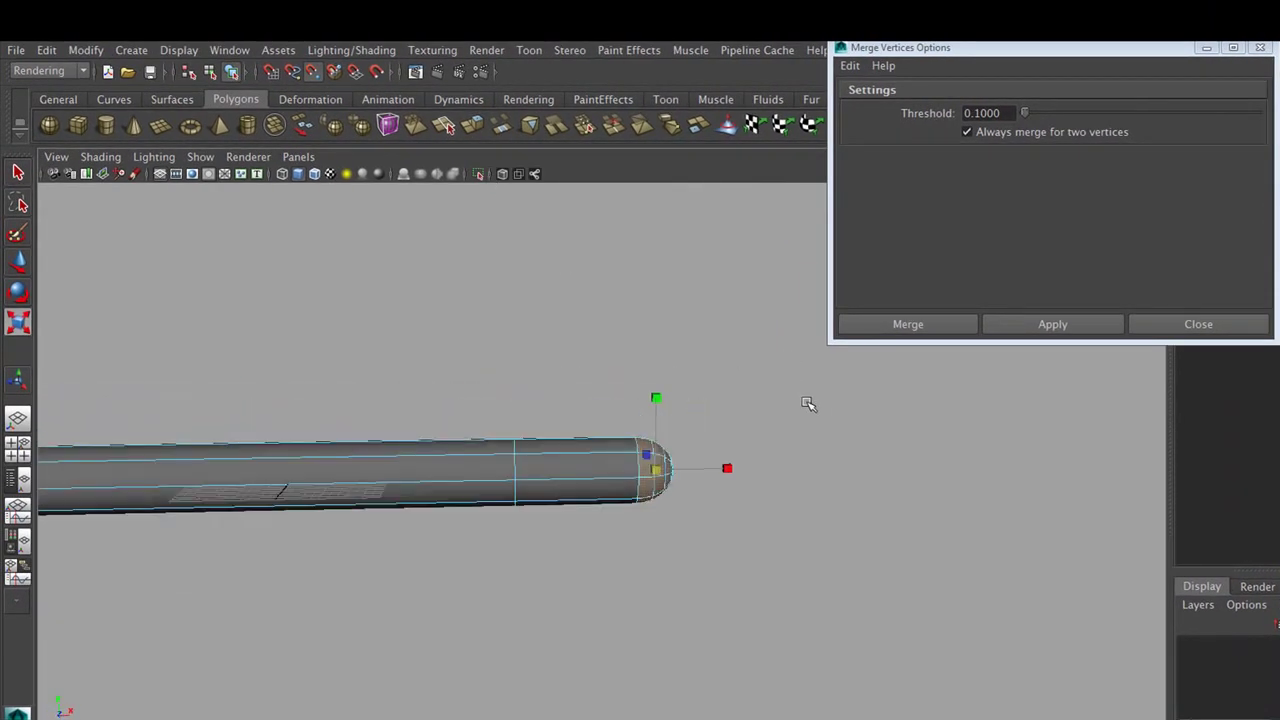
{"action": "middle_click_drag", "start_coordinate": [809, 403], "coordinate": [1074, 423], "text": "alt"}
{"action": "left_click_drag", "start_coordinate": [1074, 423], "coordinate": [949, 449], "text": "alt"}
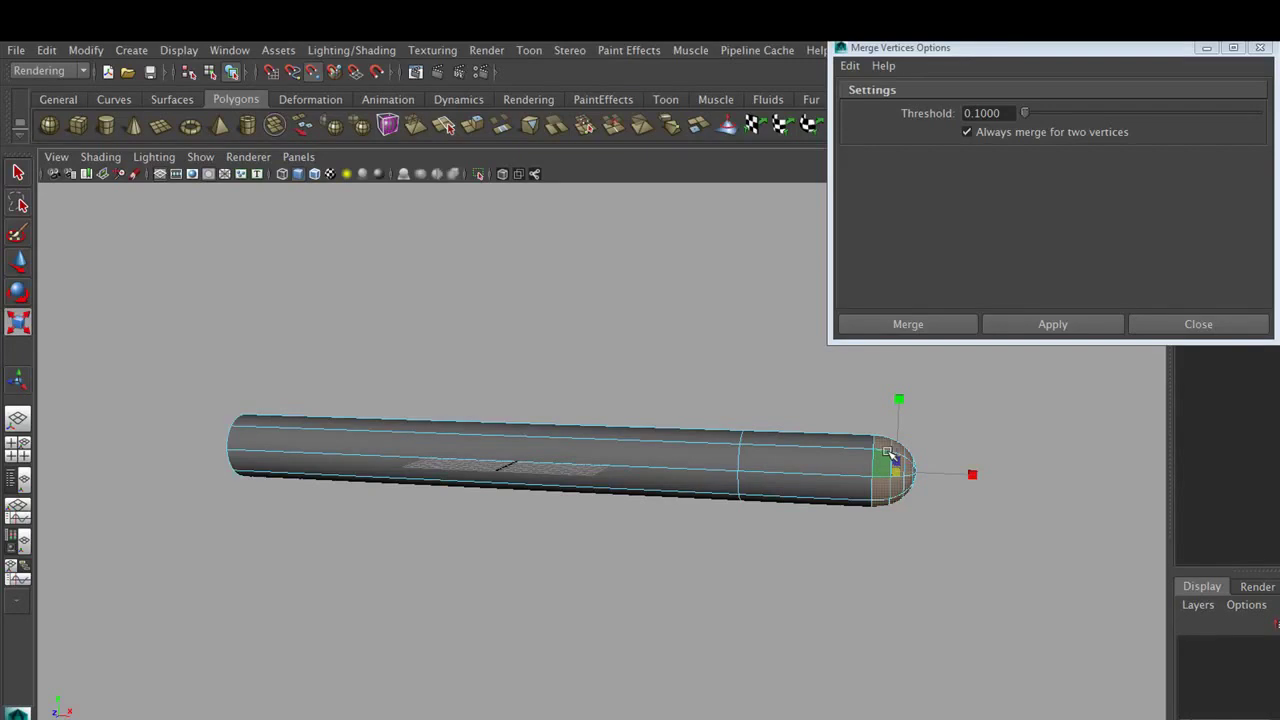
- Duplicate the faces near the tip as a separate object with Duplicate Face
{"action": "right_click", "coordinate": [888, 455]}
{"action": "right_click", "coordinate": [888, 455], "text": "shift"}
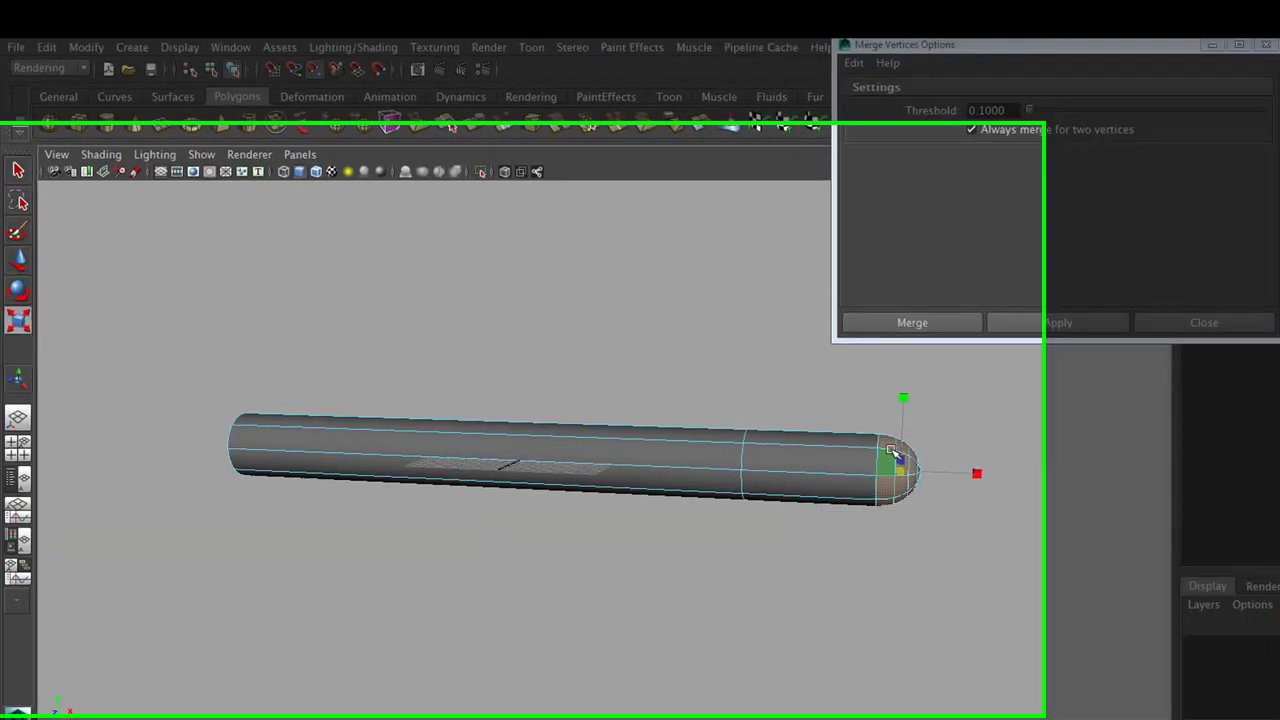
{"action": "right_click_drag", "start_coordinate": [891, 451], "coordinate": [875, 660], "text": "shift"}
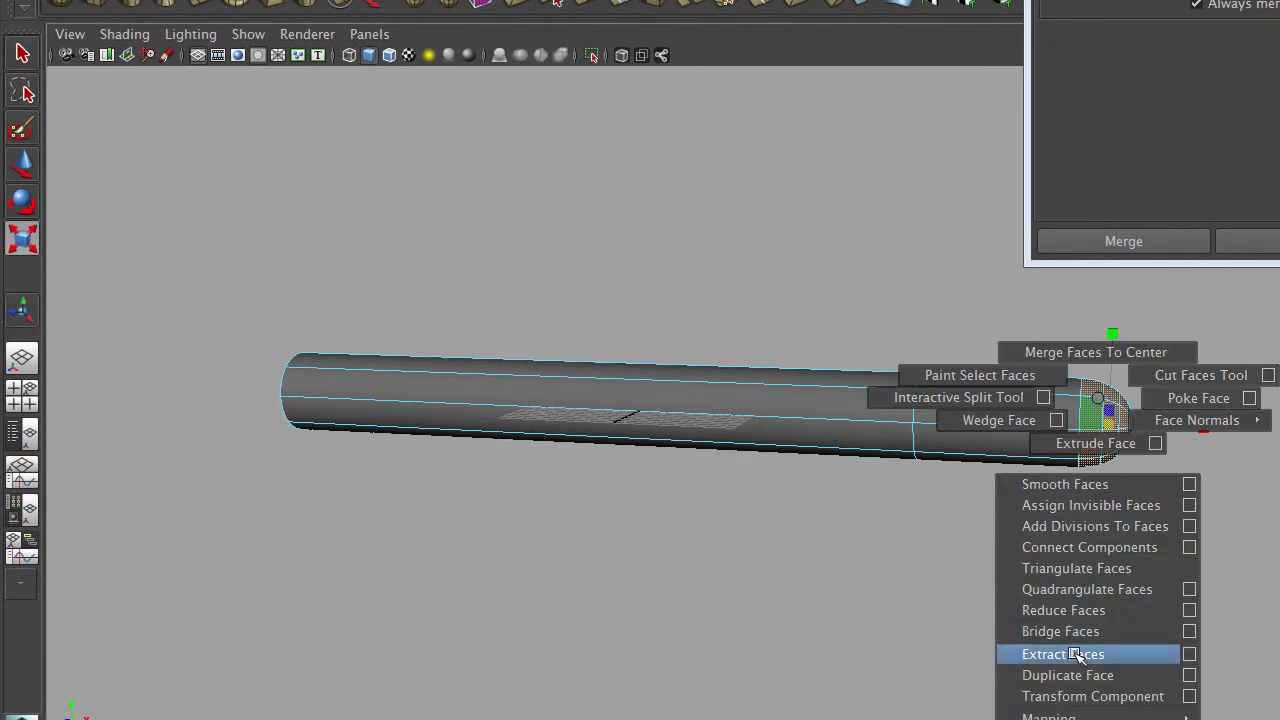
{"action": "right_click_drag", "start_coordinate": [1095, 685], "coordinate": [1189, 675], "text": "shift"}
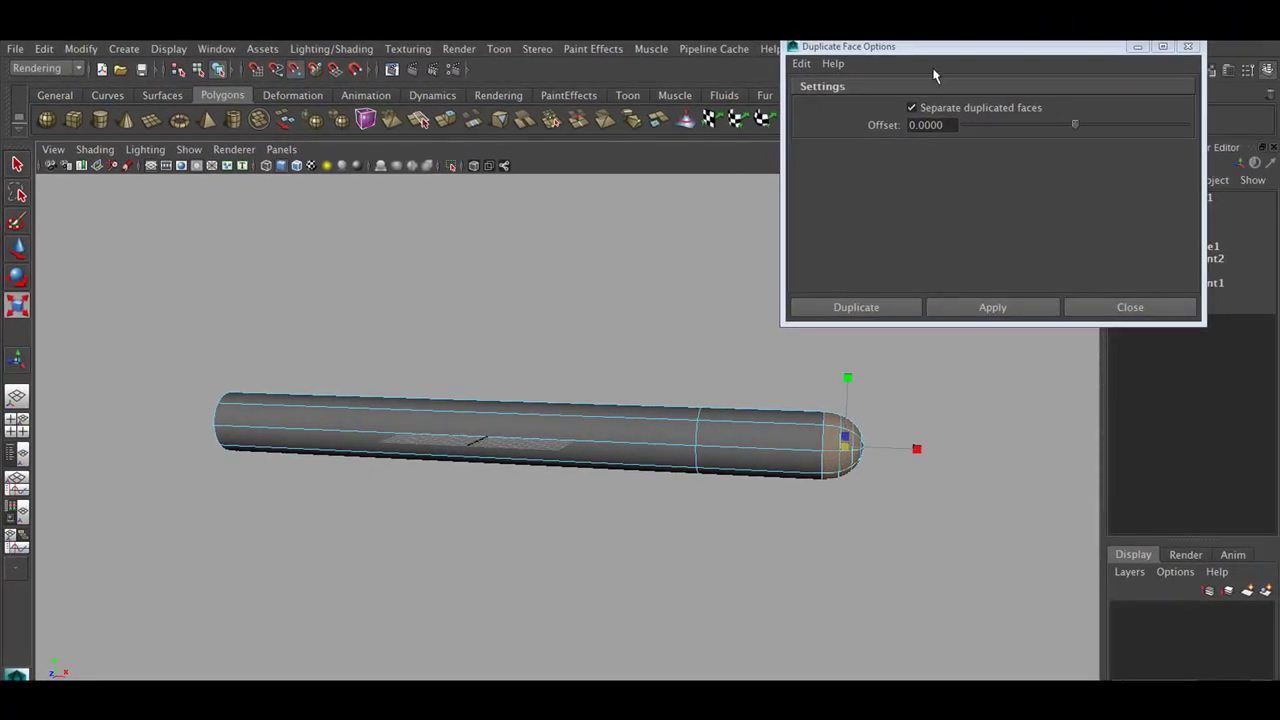
{"action": "left_click_drag", "start_coordinate": [938, 52], "coordinate": [778, 263]}
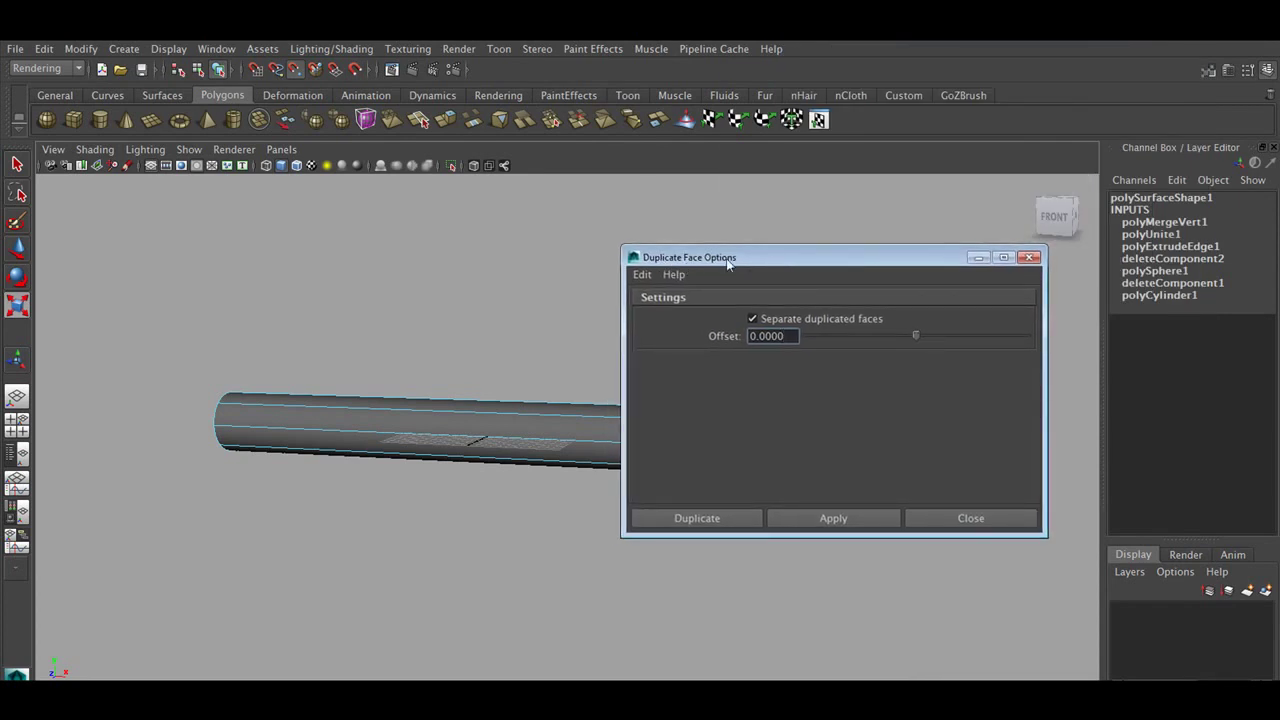
{"action": "left_click", "coordinate": [837, 517]}
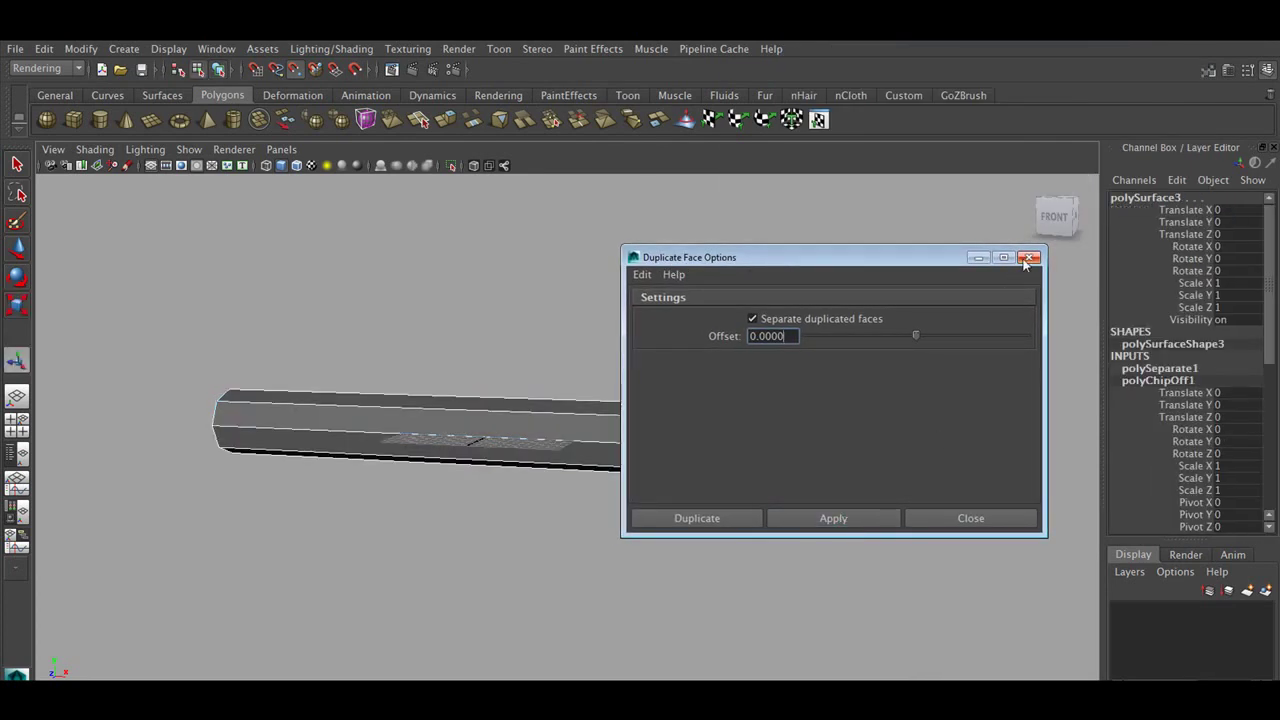
{"action": "left_click", "coordinate": [1027, 258]}
{"action": "left_click", "coordinate": [925, 293]}
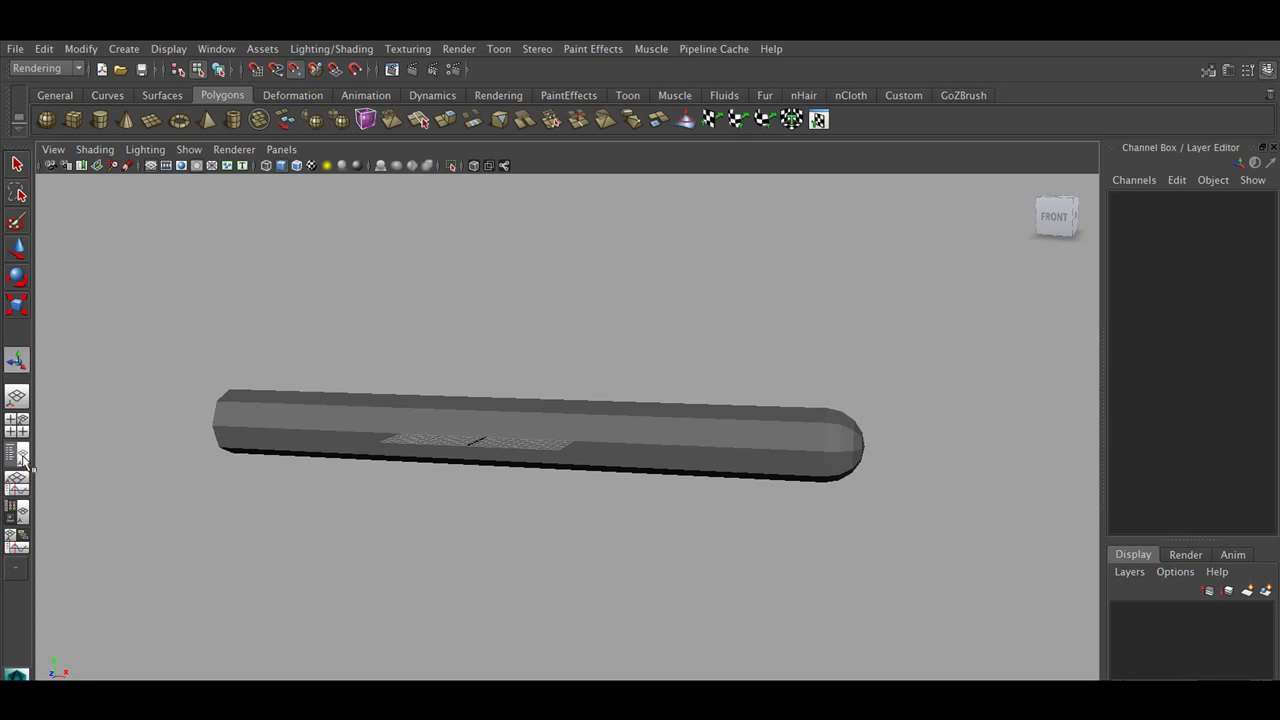
- Select polySurface3 in the Outliner and centre its pivot
{"action": "left_click", "coordinate": [20, 456]}
{"action": "left_click", "coordinate": [54, 277]}
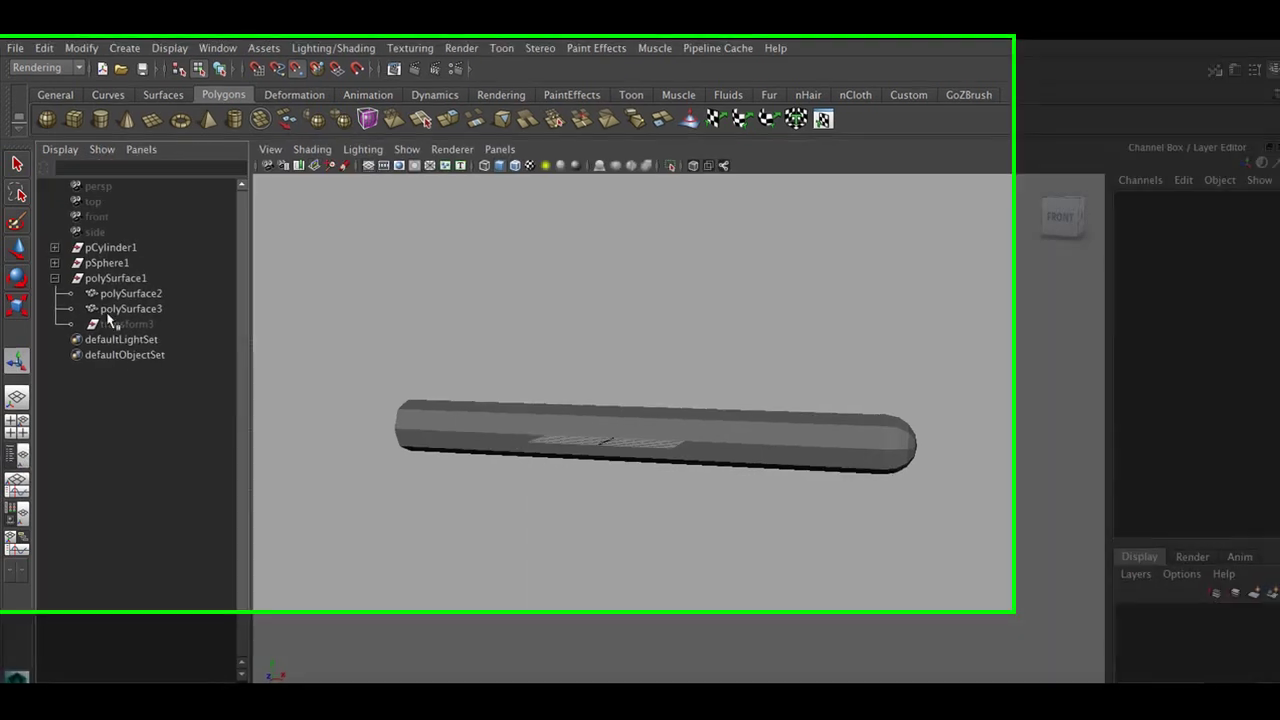
{"action": "left_click", "coordinate": [110, 308]}
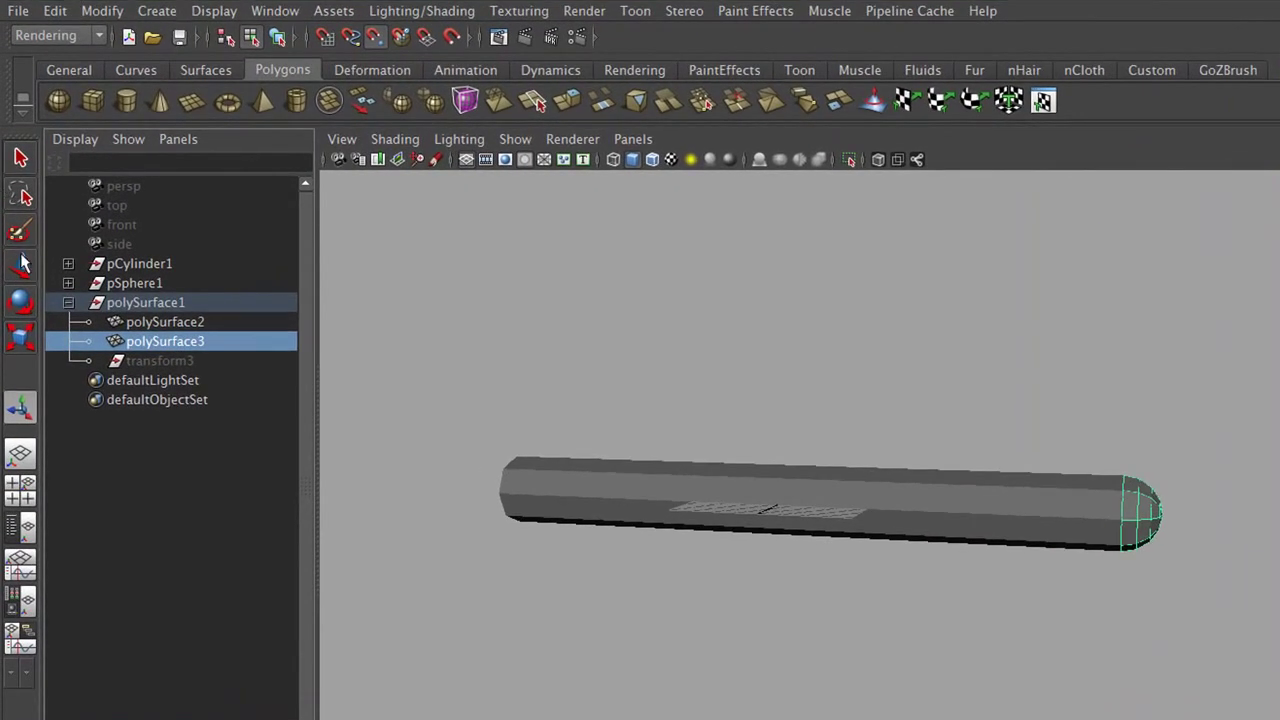
{"action": "key", "text": "w"}
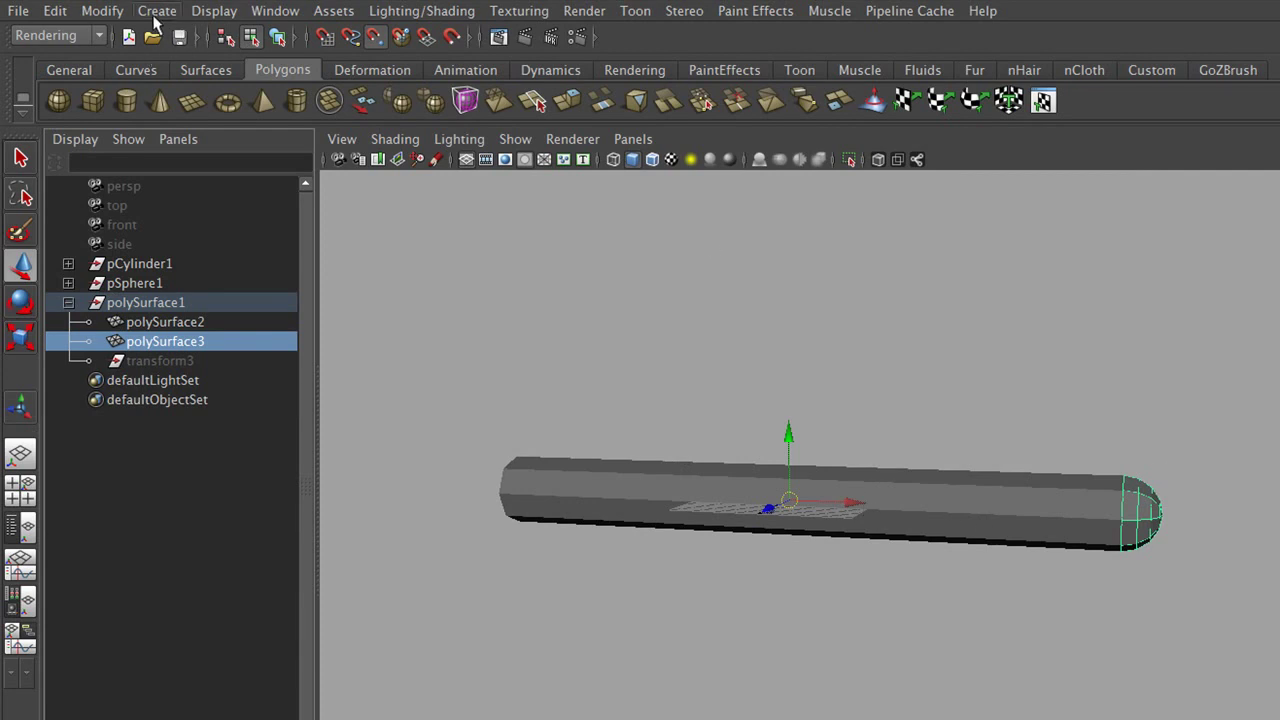
{"action": "left_click", "coordinate": [102, 10]}
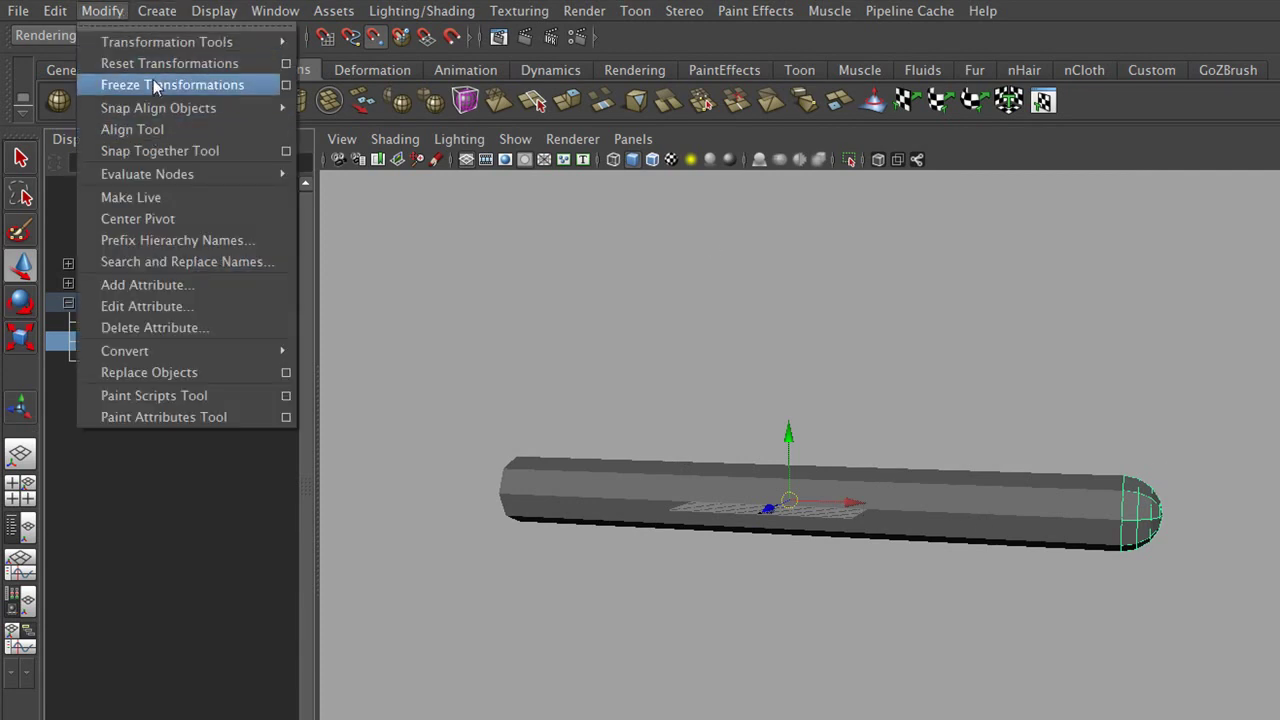
{"action": "left_click", "coordinate": [167, 229]}
- Mirror the end cap by setting Scale X to -1
{"action": "mouse_move", "coordinate": [1210, 532]}
{"action": "left_mouse_down", "text": "alt"}
{"action": "mouse_move", "coordinate": [943, 509]}
{"action": "mouse_move", "coordinate": [529, 514]}
{"action": "mouse_move", "coordinate": [575, 520]}
{"action": "mouse_move", "coordinate": [620, 503]}
{"action": "left_mouse_up", "text": "alt"}
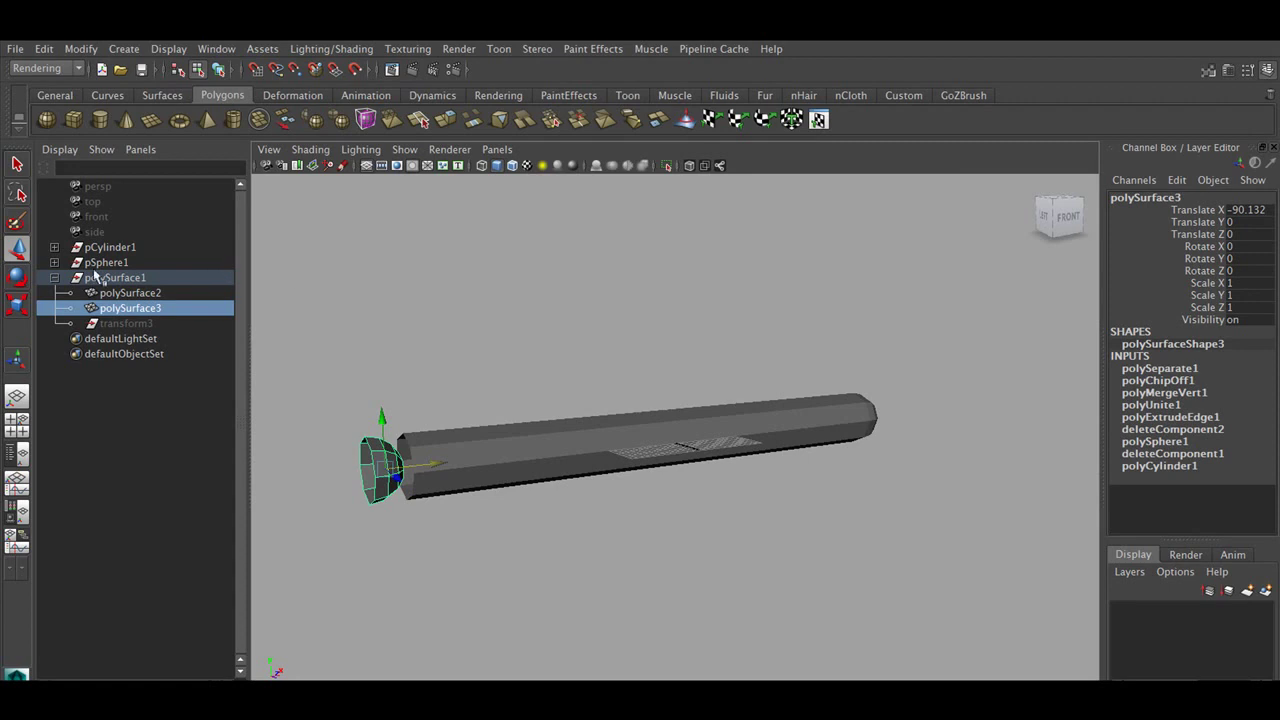
{"action": "left_click", "coordinate": [18, 306]}
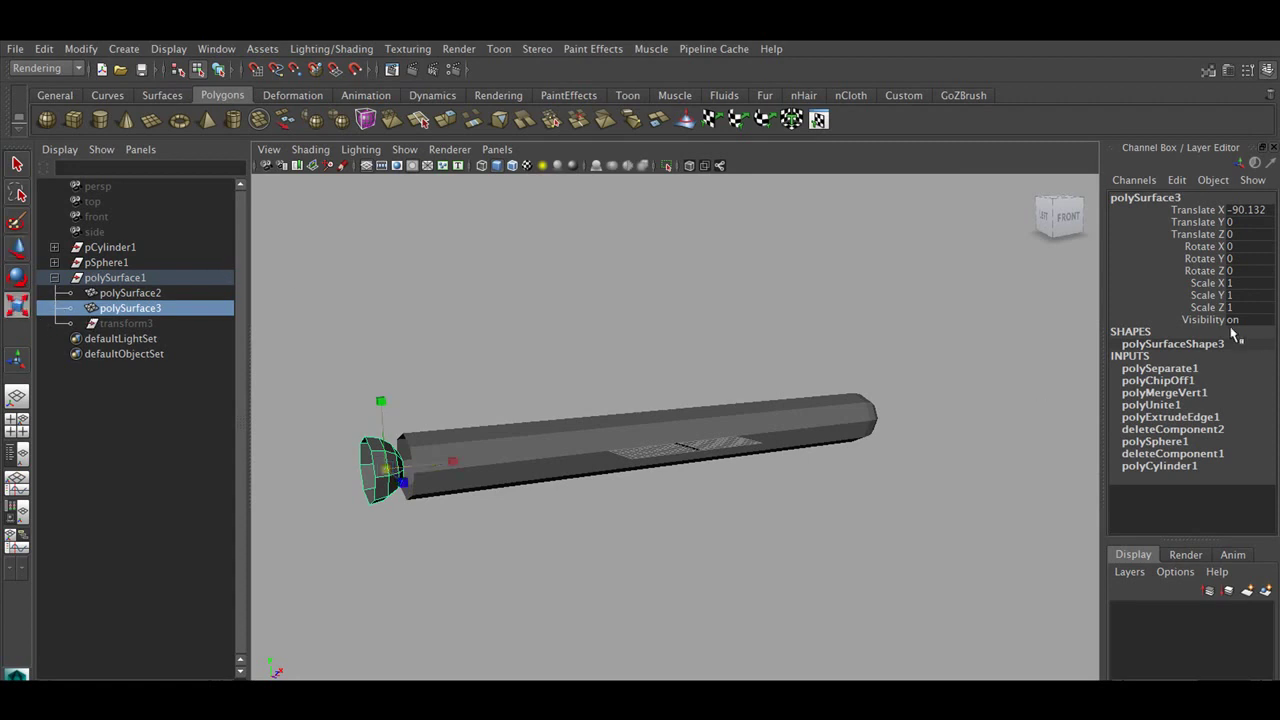
{"action": "left_click", "coordinate": [1232, 284]}
{"action": "key", "text": "Return"}
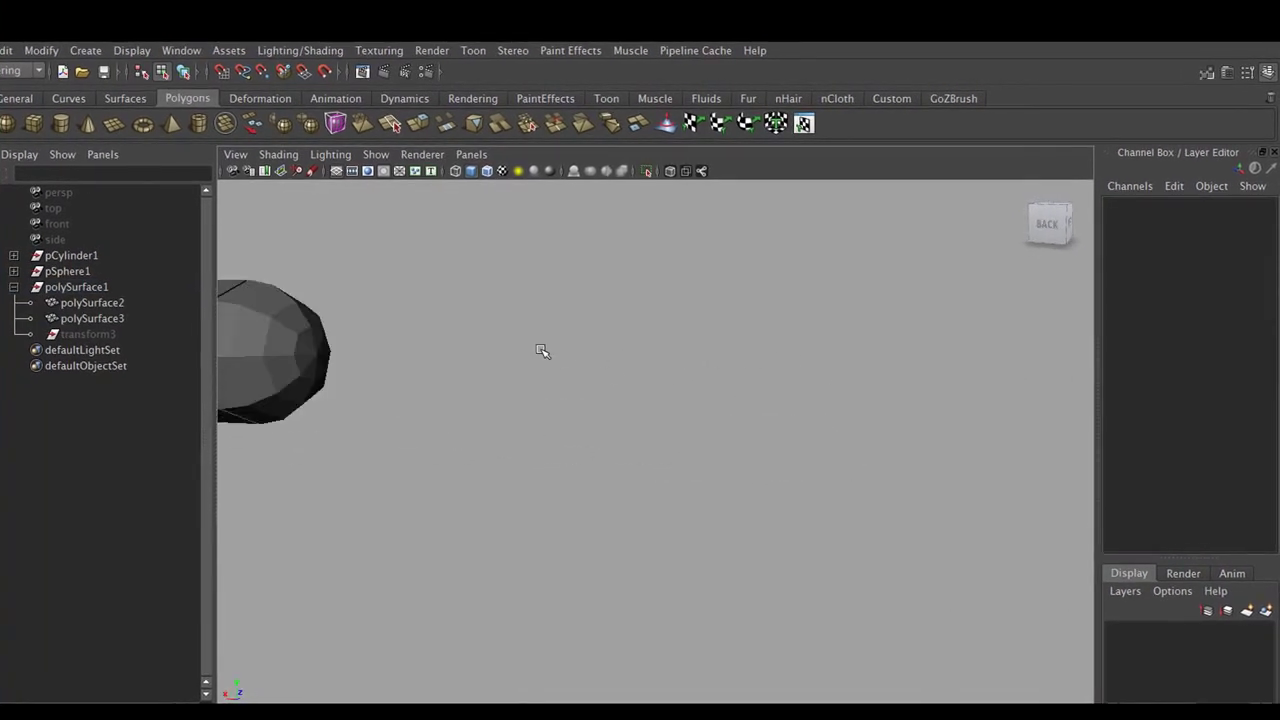
- Delete the cap's centre tip face and the ring of faces around it to open a hole
{"action": "left_click_drag", "start_coordinate": [543, 351], "coordinate": [920, 414], "text": "alt"}
{"action": "right_click_drag", "start_coordinate": [780, 354], "coordinate": [777, 383]}
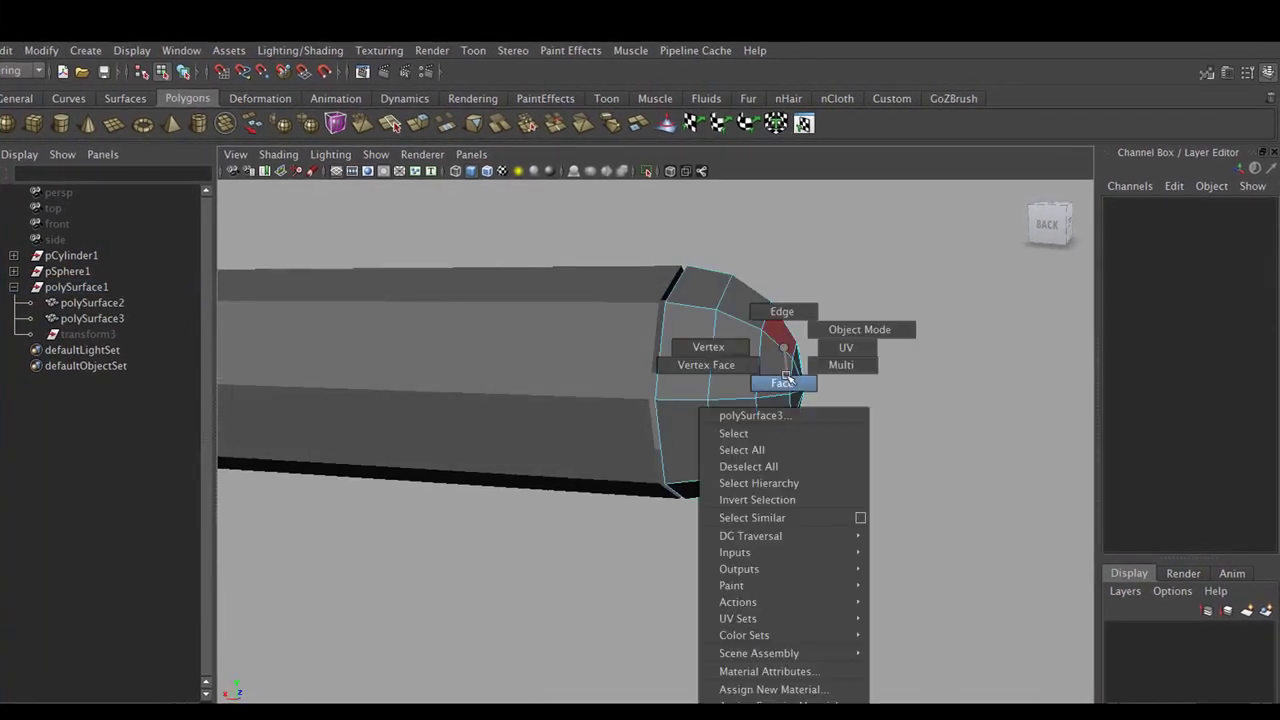
{"action": "left_click", "coordinate": [786, 366]}
{"action": "left_click_drag", "start_coordinate": [814, 357], "coordinate": [831, 359], "text": "alt"}
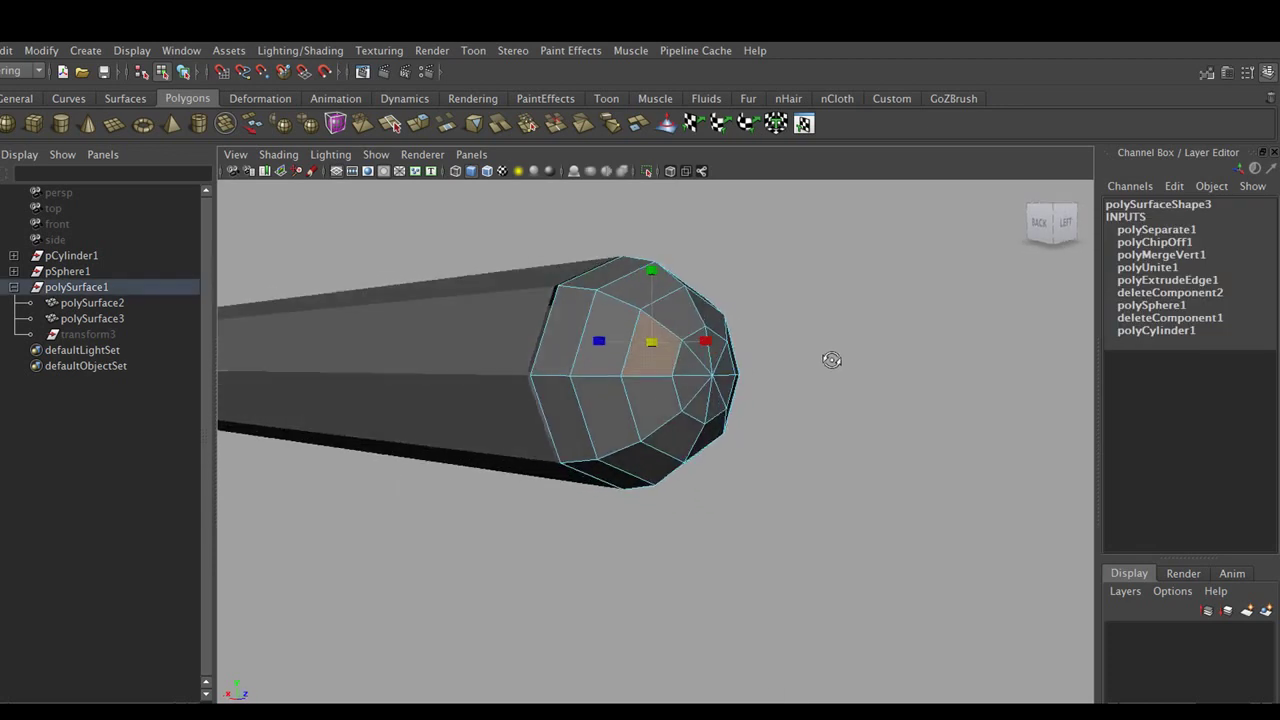
{"action": "left_click", "coordinate": [683, 386]}
{"action": "key", "text": "Delete"}
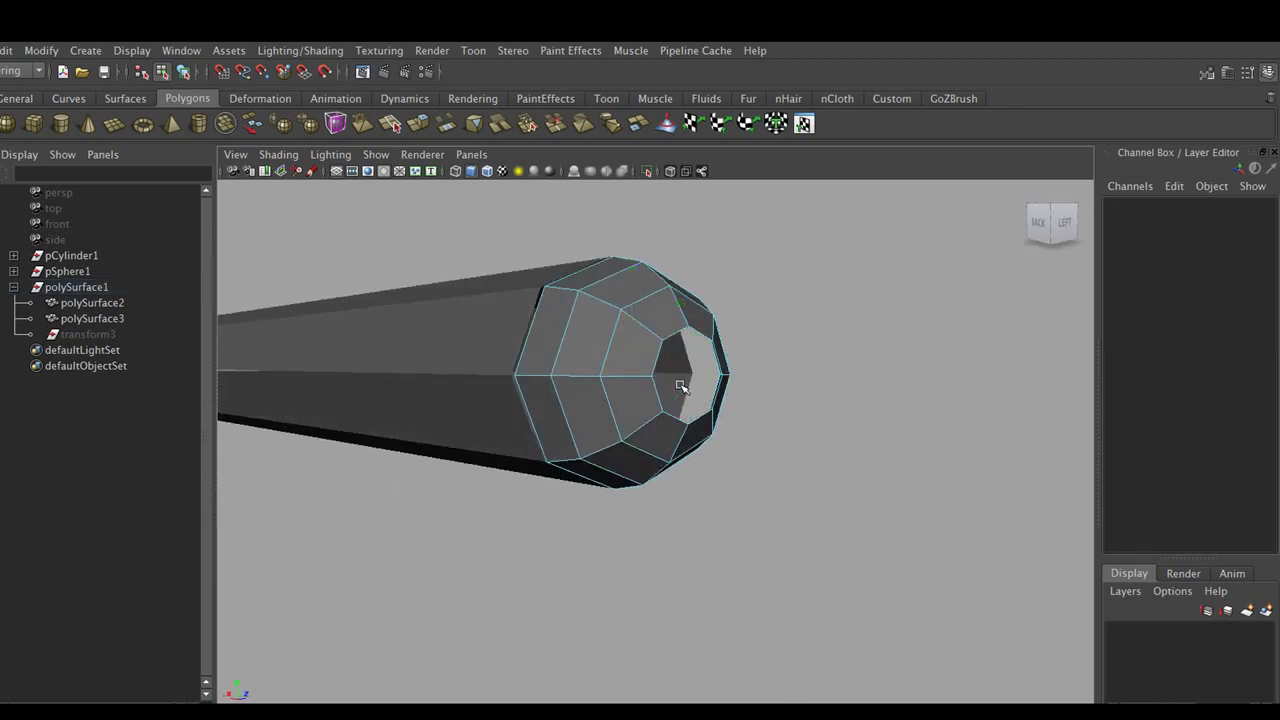
{"action": "right_click_drag", "start_coordinate": [666, 320], "coordinate": [665, 345]}
{"action": "double_click", "coordinate": [777, 353]}
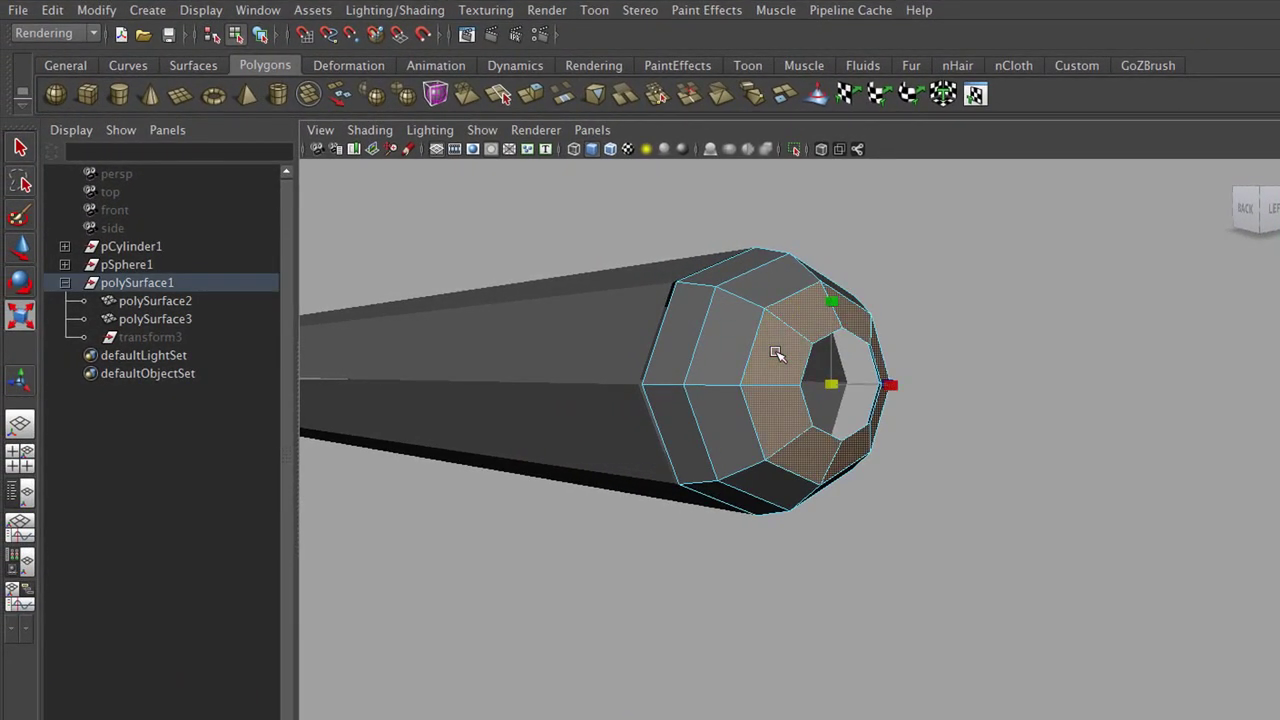
{"action": "key", "text": "Delete"}
- Extrude the hole's rim edges, scale them inward and push the ring back into the cap
{"action": "right_click_drag", "start_coordinate": [784, 308], "coordinate": [788, 272]}
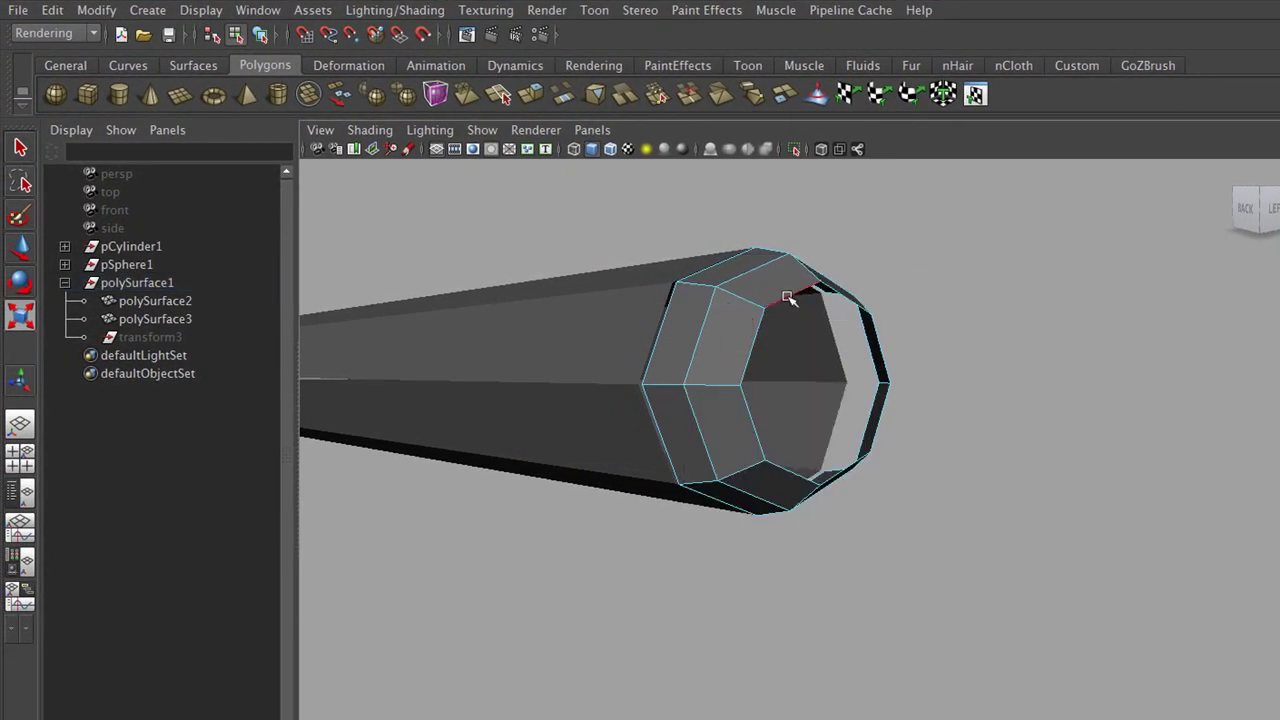
{"action": "left_click_drag", "start_coordinate": [788, 296], "coordinate": [957, 354], "text": "alt"}
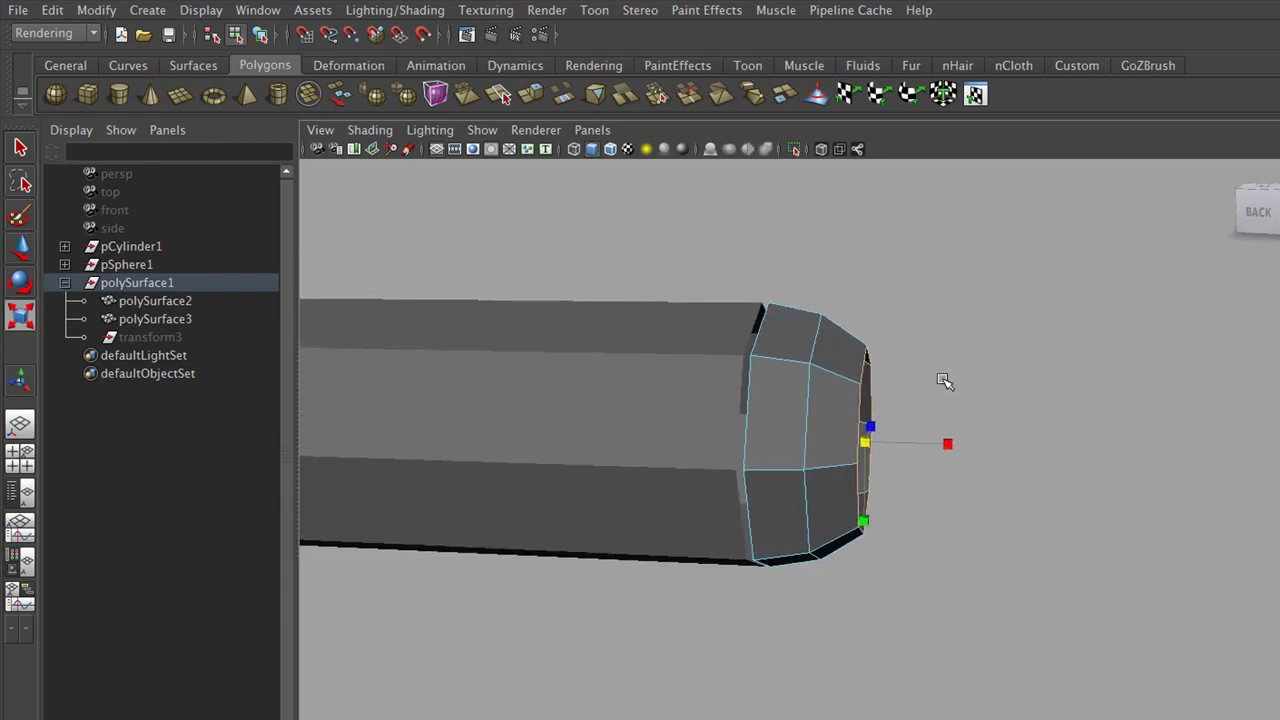
{"action": "left_click", "coordinate": [537, 99]}
{"action": "mouse_move", "coordinate": [860, 300]}
{"action": "left_mouse_down", "text": "alt"}
{"action": "mouse_move", "coordinate": [914, 271]}
{"action": "mouse_move", "coordinate": [814, 300]}
{"action": "mouse_move", "coordinate": [906, 330]}
{"action": "left_mouse_up", "text": "alt"}
{"action": "right_click_drag", "start_coordinate": [906, 330], "coordinate": [995, 345], "text": "alt"}
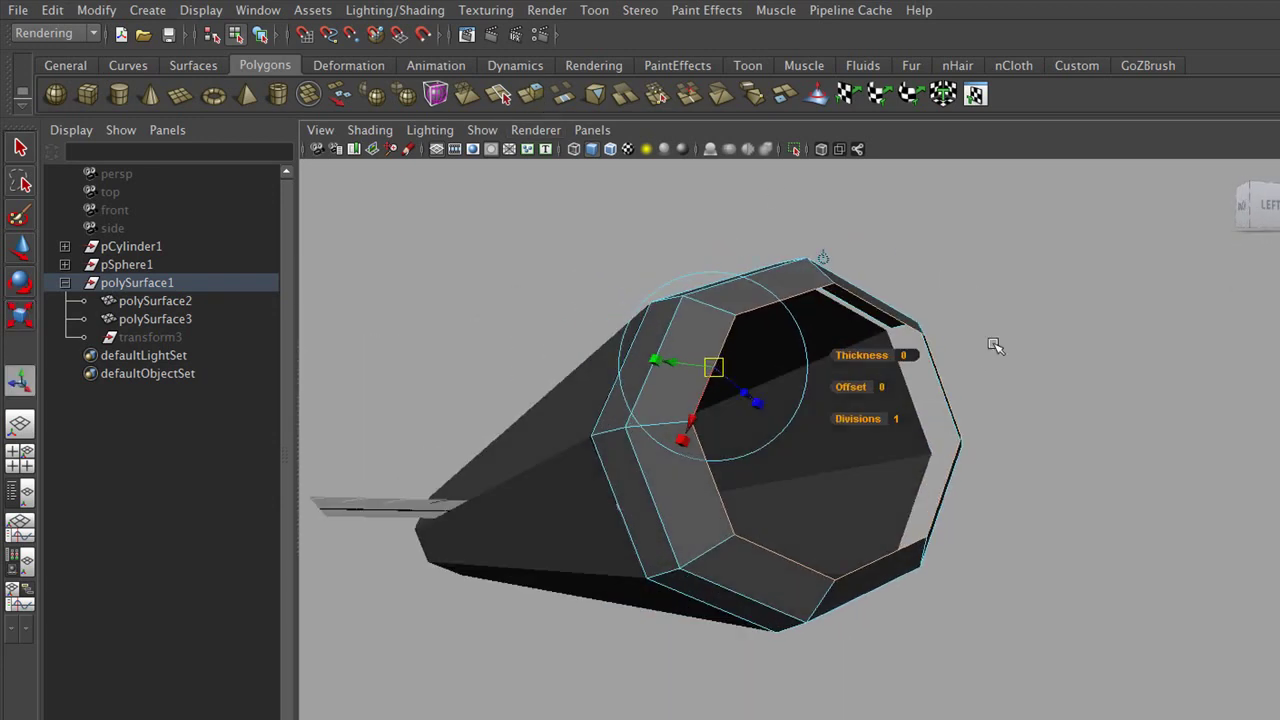
{"action": "left_click", "coordinate": [28, 314]}
{"action": "mouse_move", "coordinate": [834, 434]}
{"action": "left_mouse_down"}
{"action": "mouse_move", "coordinate": [789, 437]}
{"action": "mouse_move", "coordinate": [871, 451]}
{"action": "left_mouse_up"}
{"action": "left_click", "coordinate": [15, 257]}
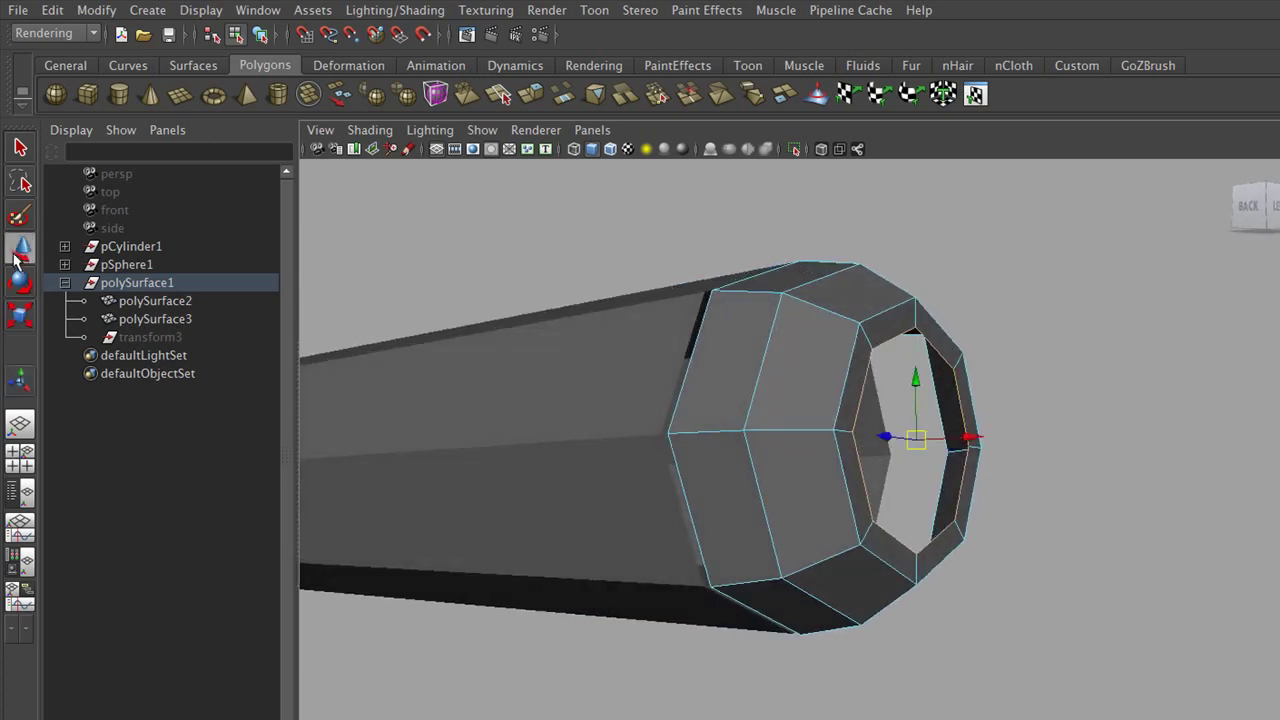
{"action": "mouse_move", "coordinate": [968, 437]}
{"action": "left_mouse_down"}
{"action": "mouse_move", "coordinate": [860, 443]}
{"action": "mouse_move", "coordinate": [907, 452]}
{"action": "mouse_move", "coordinate": [909, 434]}
{"action": "mouse_move", "coordinate": [851, 440]}
{"action": "left_mouse_up"}
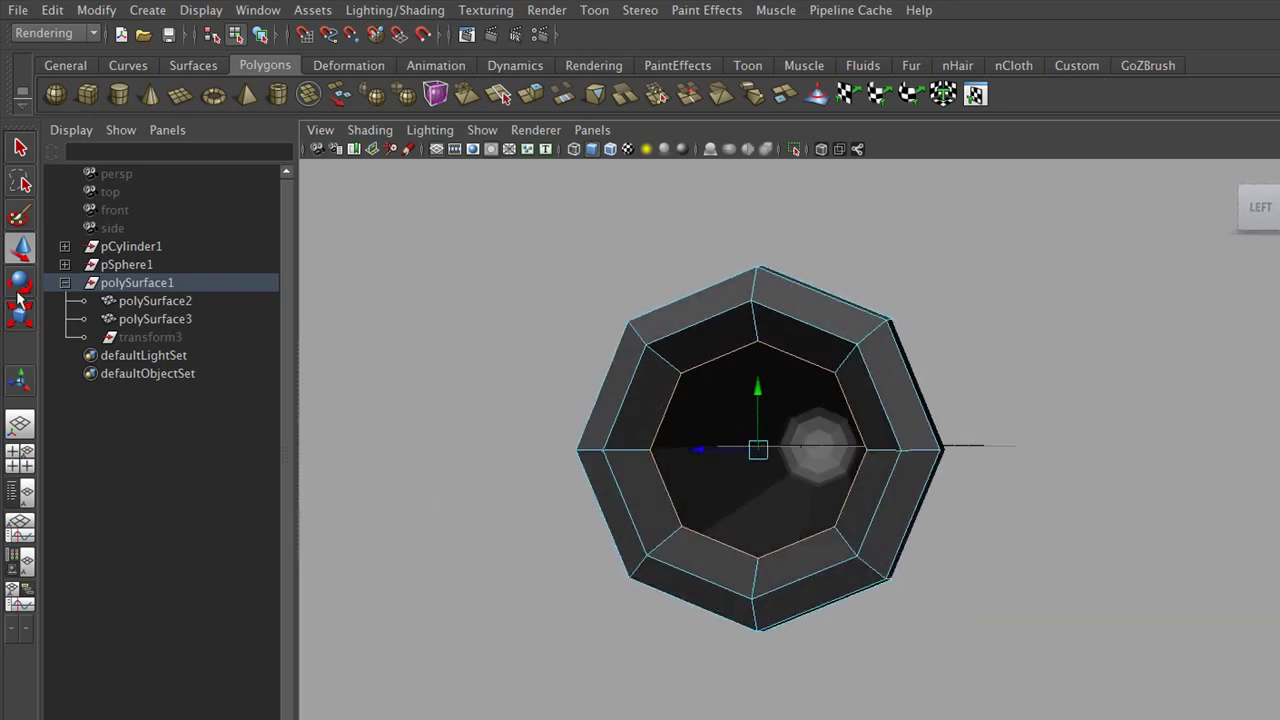
- Extrude the rim into a small octagon, then extrude the inner face and recess it deeper
{"action": "left_click", "coordinate": [548, 96]}
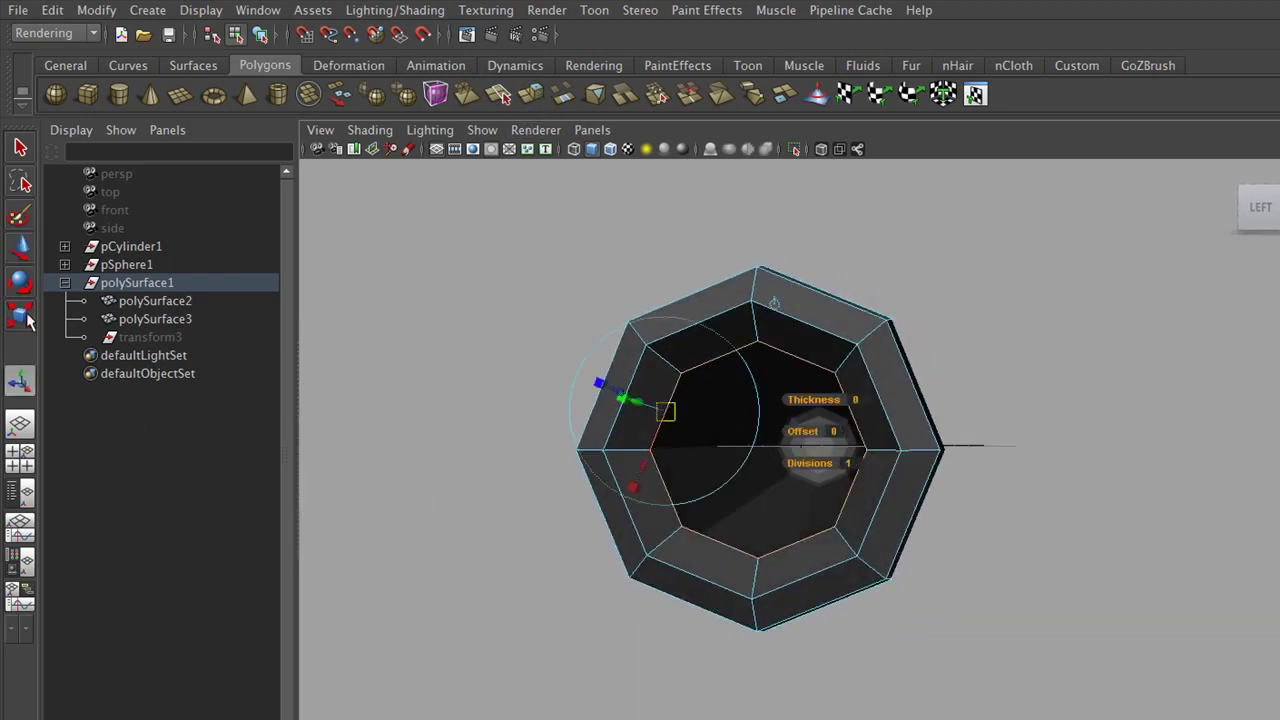
{"action": "mouse_move", "coordinate": [756, 448]}
{"action": "left_mouse_down"}
{"action": "mouse_move", "coordinate": [651, 457]}
{"action": "mouse_move", "coordinate": [937, 486]}
{"action": "left_mouse_up"}
{"action": "left_click_drag", "start_coordinate": [629, 377], "coordinate": [732, 132], "text": "alt"}
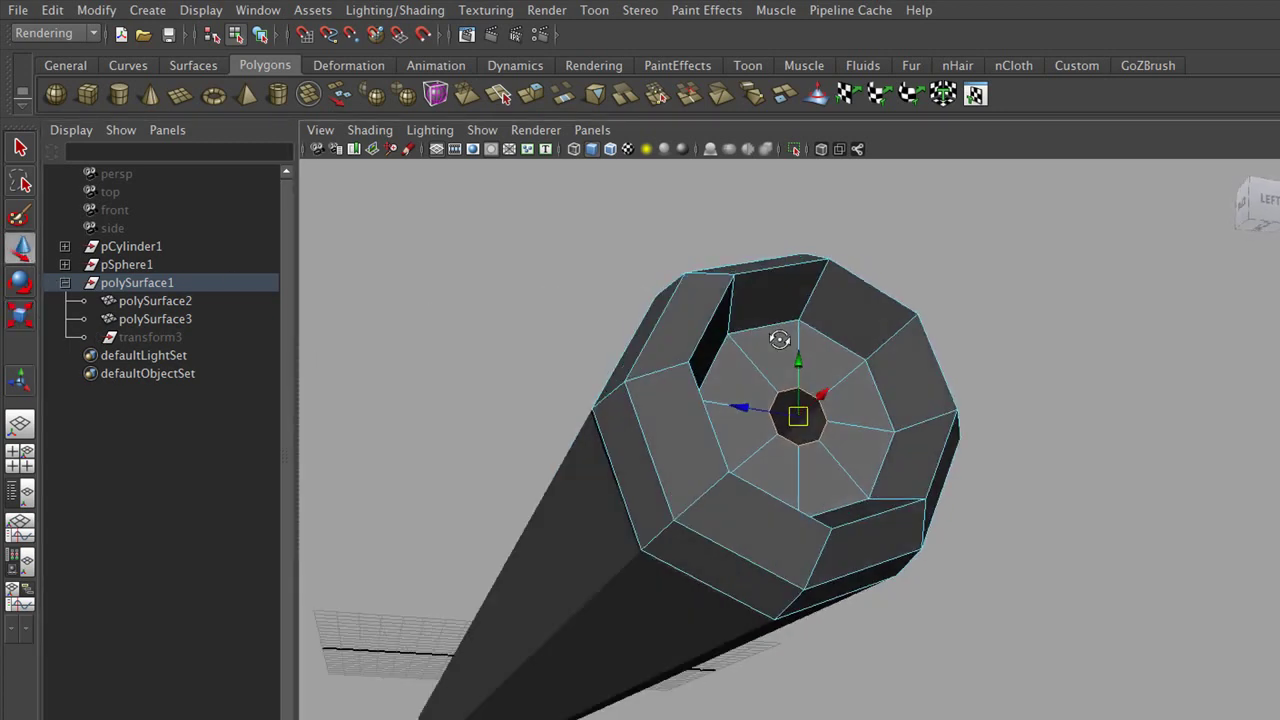
{"action": "left_click", "coordinate": [538, 100]}
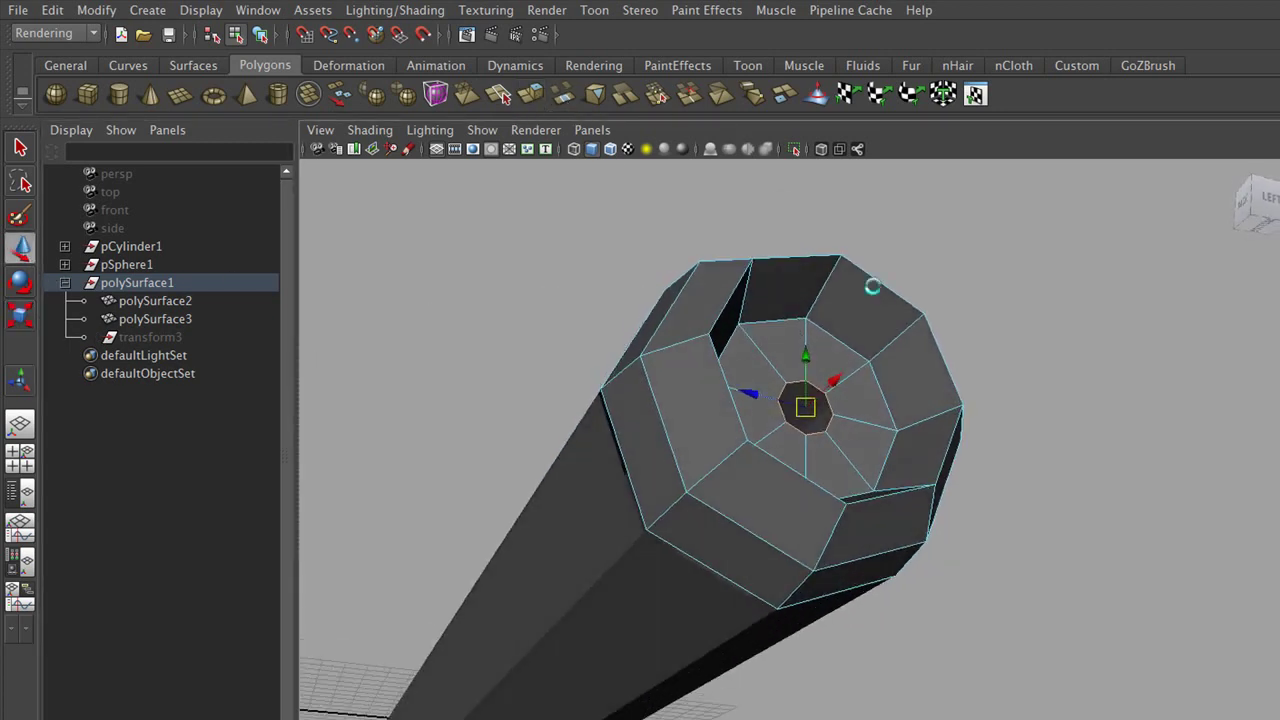
{"action": "key", "text": "w"}
{"action": "mouse_move", "coordinate": [829, 375]}
{"action": "left_mouse_down", "text": "alt"}
{"action": "mouse_move", "coordinate": [905, 425]}
{"action": "mouse_move", "coordinate": [755, 453]}
{"action": "mouse_move", "coordinate": [843, 412]}
{"action": "mouse_move", "coordinate": [826, 418]}
{"action": "mouse_move", "coordinate": [789, 357]}
{"action": "left_mouse_up", "text": "alt"}
- Select the end cap and body cylinder and merge them with Combine into polySurface4
{"action": "right_click_drag", "start_coordinate": [788, 355], "coordinate": [832, 300]}
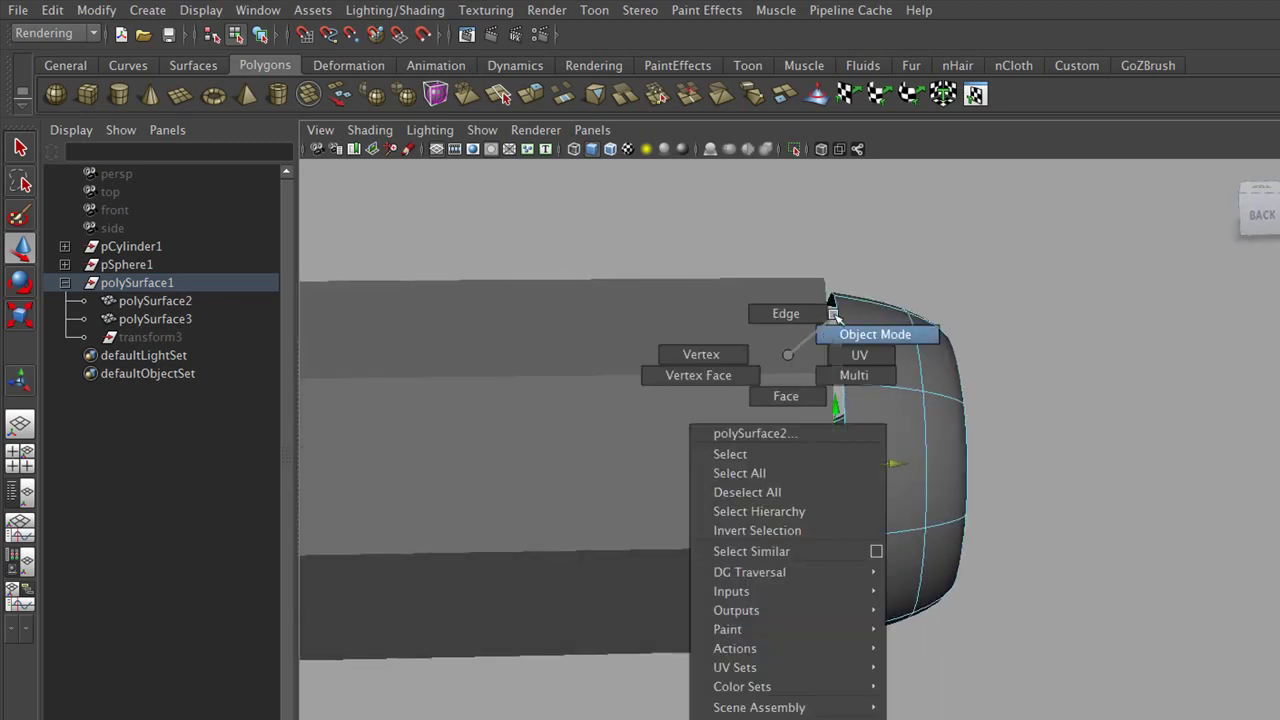
{"action": "left_click", "coordinate": [737, 383]}
{"action": "mouse_move", "coordinate": [737, 383]}
{"action": "left_mouse_down", "text": "alt"}
{"action": "mouse_move", "coordinate": [693, 388]}
{"action": "mouse_move", "coordinate": [970, 376]}
{"action": "left_mouse_up", "text": "alt"}
{"action": "key", "text": "3"}
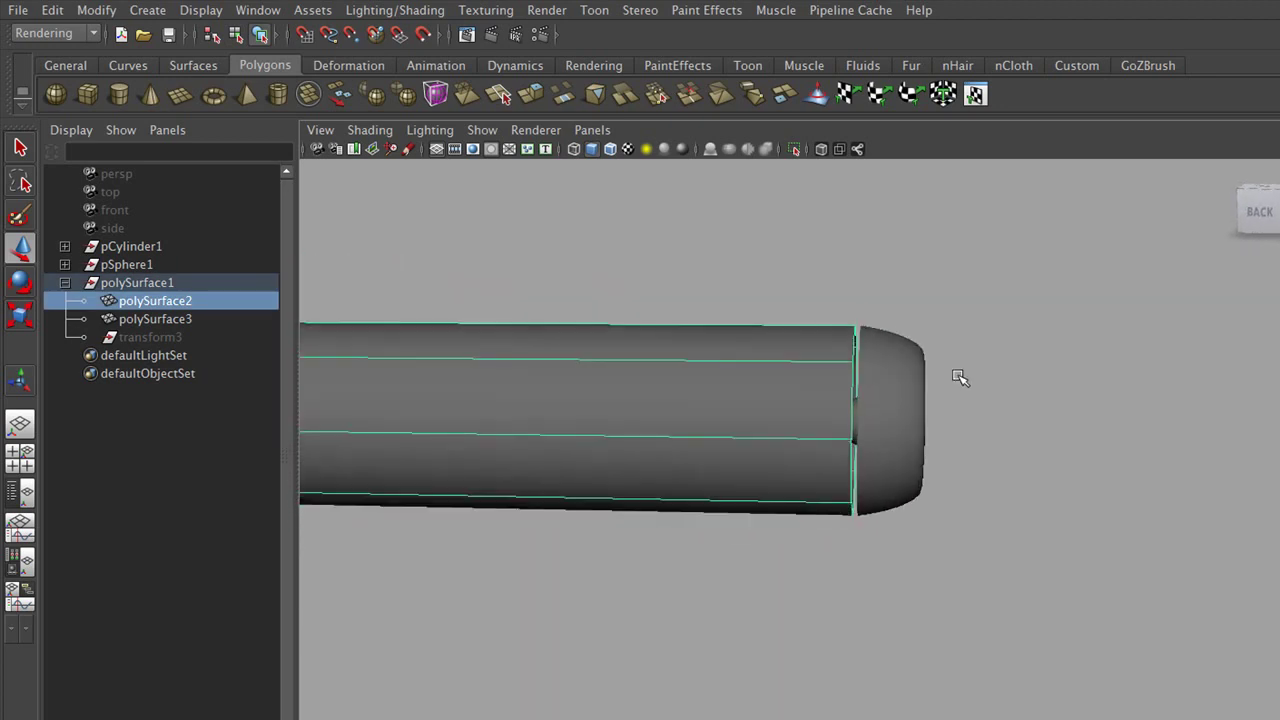
{"action": "left_click", "coordinate": [895, 376]}
{"action": "left_click", "coordinate": [793, 354], "text": "shift"}
{"action": "right_click", "coordinate": [787, 332], "text": "shift"}
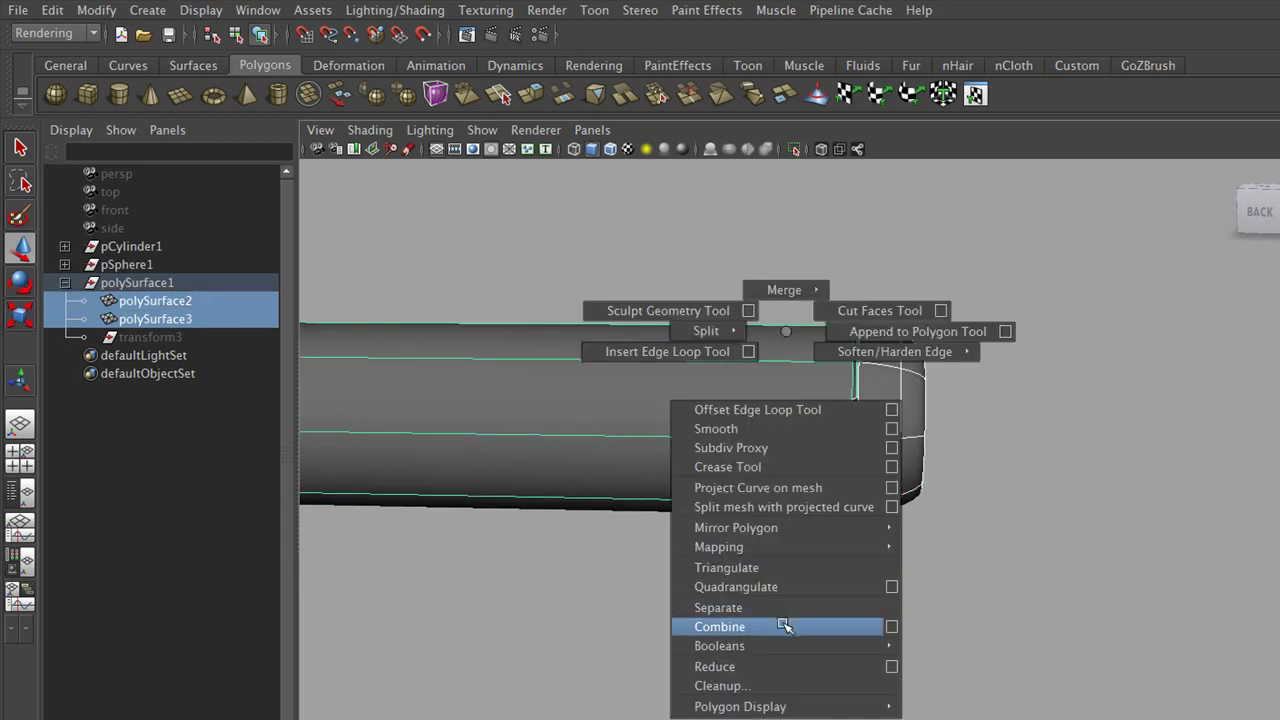
{"action": "left_click", "coordinate": [891, 626]}
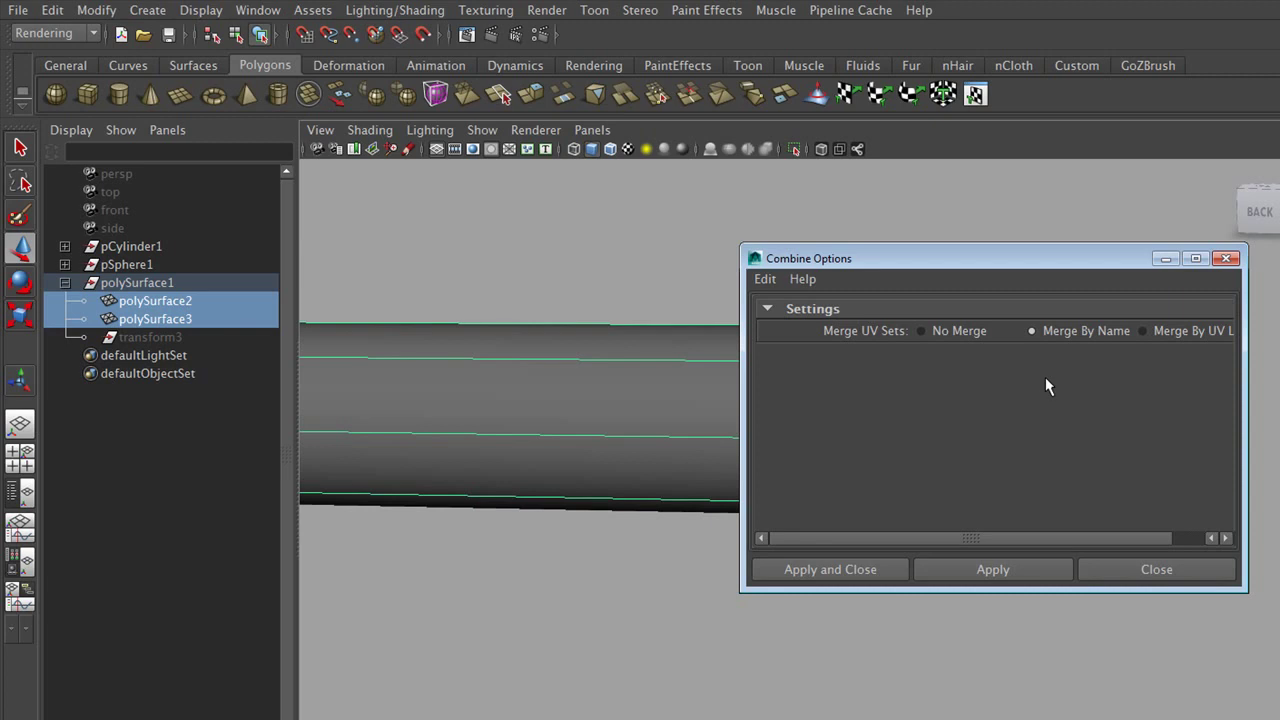
{"action": "left_click", "coordinate": [1023, 568]}
{"action": "left_click", "coordinate": [1226, 260]}
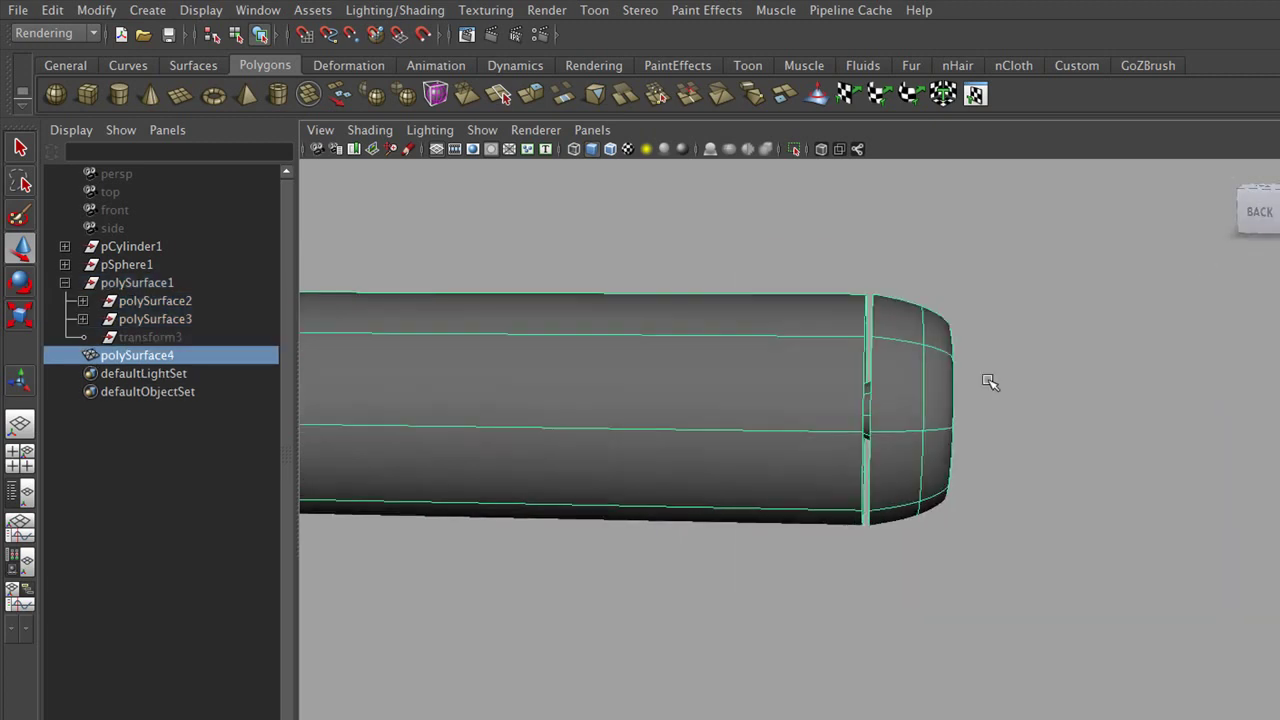
{"action": "right_click_drag", "start_coordinate": [929, 320], "coordinate": [886, 300]}
- Select the body–cap seam edge loop, convert it to vertices, and open Merge Vertices options
{"action": "double_click", "coordinate": [886, 300]}
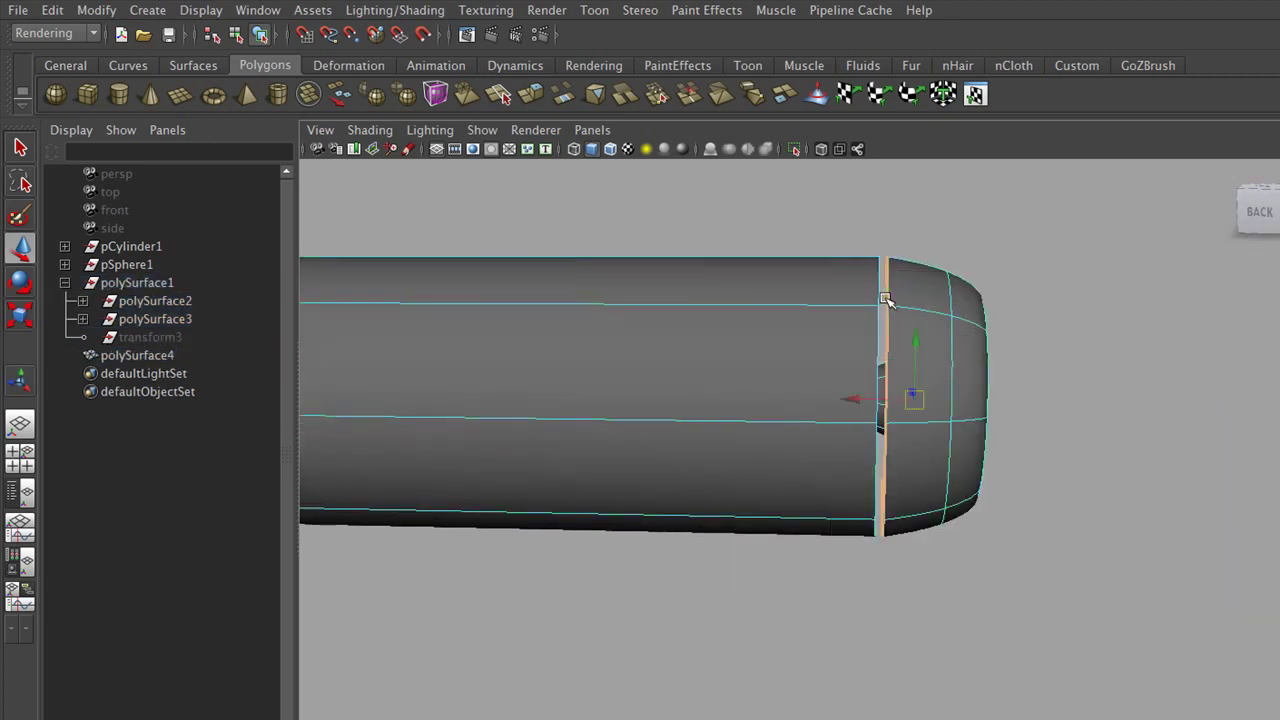
{"action": "key", "text": "1"}
{"action": "key", "text": "f"}
{"action": "right_click", "coordinate": [943, 297], "text": "ctrl"}
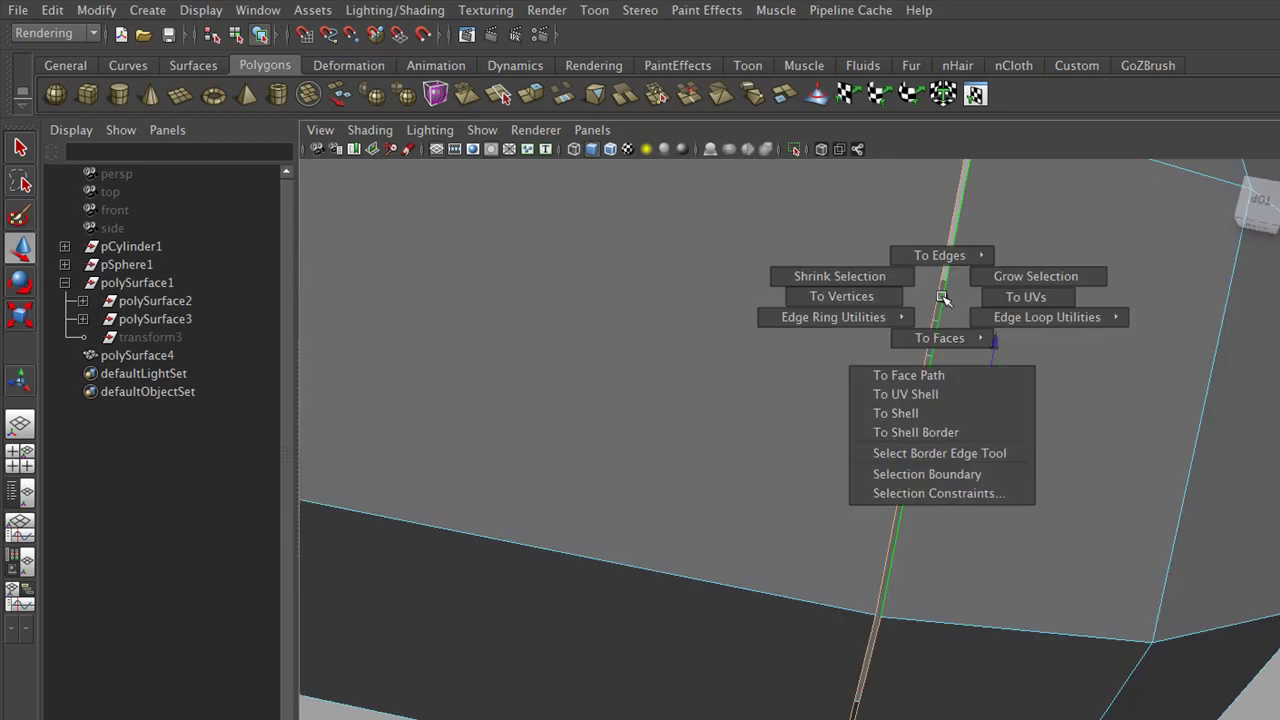
{"action": "left_click", "coordinate": [884, 297]}
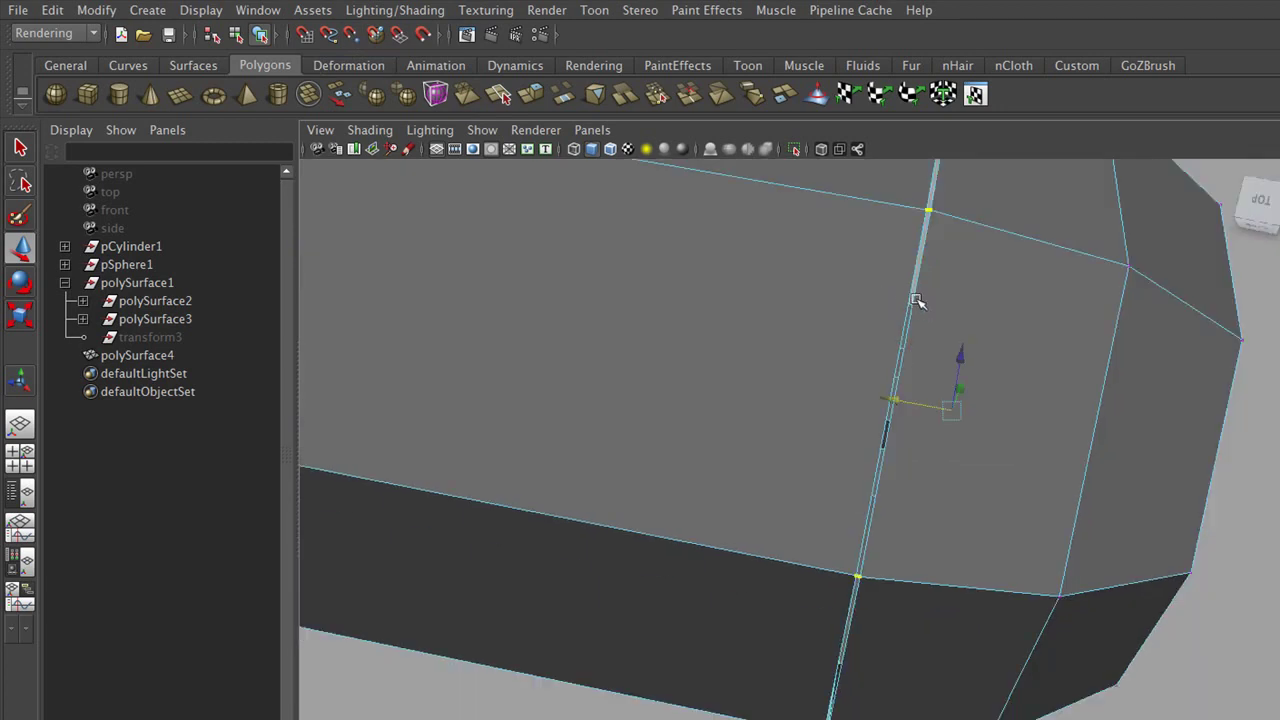
{"action": "right_click", "coordinate": [917, 300]}
{"action": "left_click", "coordinate": [917, 300]}
{"action": "right_click_drag", "start_coordinate": [925, 307], "coordinate": [907, 233], "text": "shift"}
- Merge the seam vertices at threshold 0.1000 and preview the result with smooth shading
{"action": "left_click_drag", "start_coordinate": [808, 260], "coordinate": [1043, 149]}
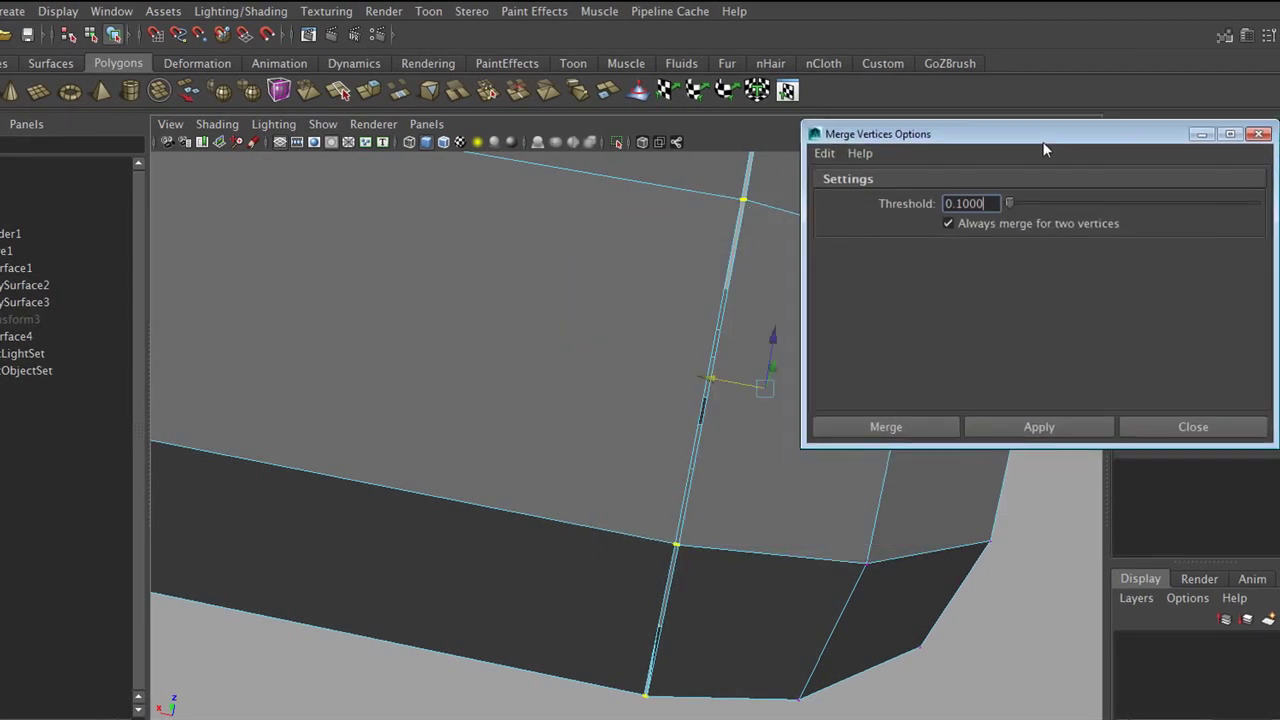
{"action": "left_click", "coordinate": [1039, 427]}
{"action": "right_click_drag", "start_coordinate": [853, 487], "coordinate": [594, 441], "text": "alt"}
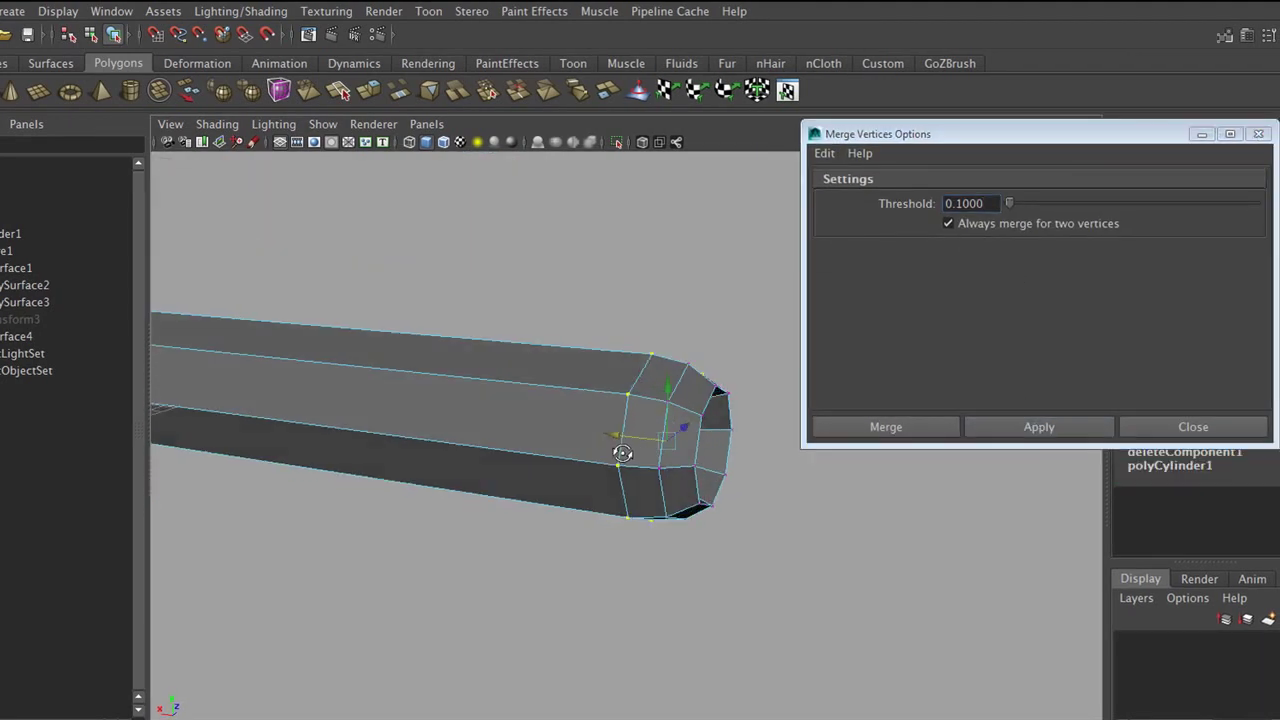
{"action": "key", "text": "3"}
- Orbit around the combined body mesh to inspect the welded nozzle end
{"action": "right_click", "coordinate": [610, 421]}
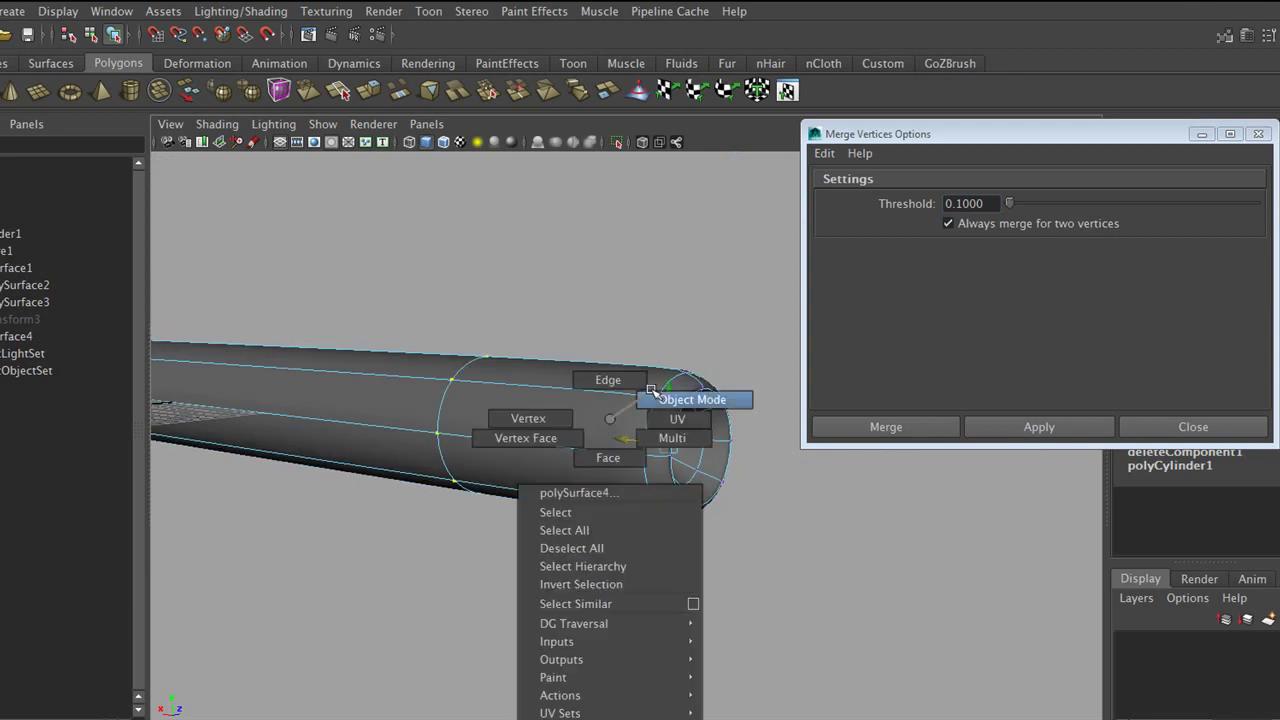
{"action": "scroll", "coordinate": [645, 388], "scroll_direction": "down", "scroll_amount": 4}
{"action": "scroll", "coordinate": [640, 392], "scroll_direction": "down", "scroll_amount": 2}
{"action": "mouse_move", "coordinate": [640, 393]}
{"action": "left_mouse_down", "text": "alt"}
{"action": "mouse_move", "coordinate": [657, 406]}
{"action": "mouse_move", "coordinate": [763, 369]}
{"action": "left_mouse_up", "text": "alt"}
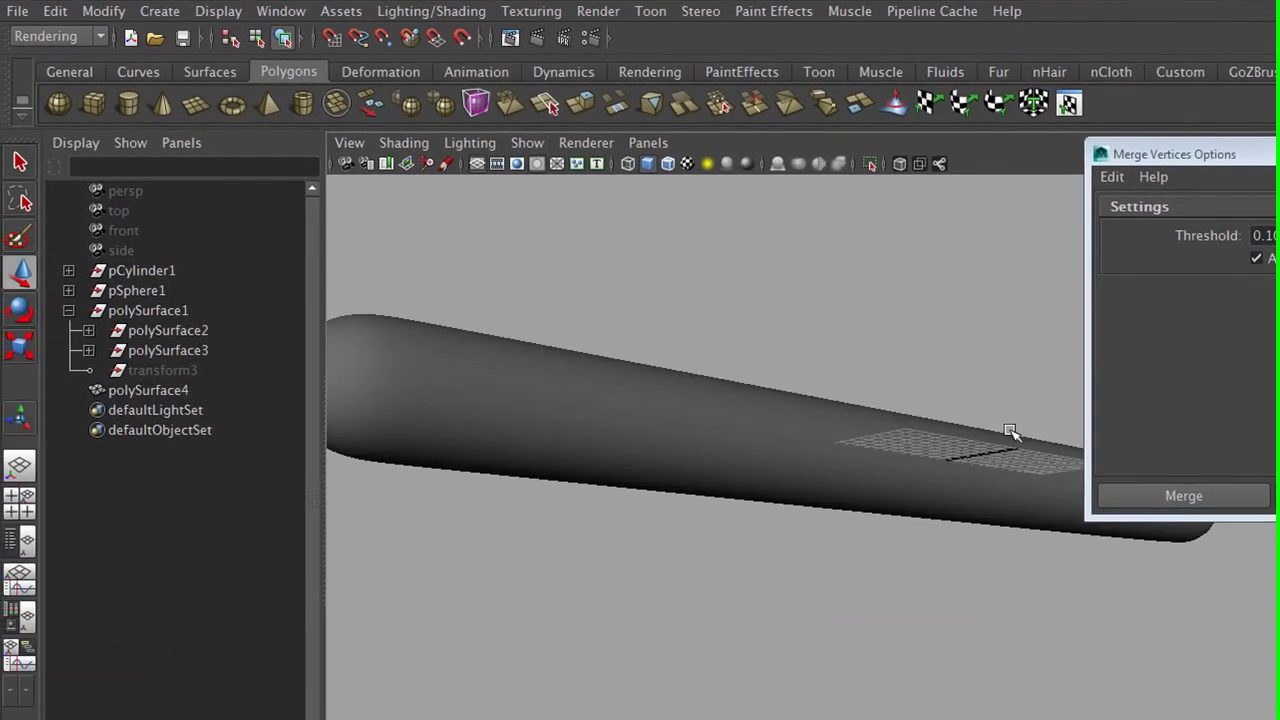
{"action": "mouse_move", "coordinate": [1010, 432]}
{"action": "left_mouse_down", "text": "alt"}
{"action": "mouse_move", "coordinate": [651, 466]}
{"action": "mouse_move", "coordinate": [749, 494]}
{"action": "left_mouse_up", "text": "alt"}
{"action": "left_click", "coordinate": [937, 553]}
{"action": "left_click", "coordinate": [1043, 487]}
{"action": "left_click_drag", "start_coordinate": [1043, 487], "coordinate": [748, 457], "text": "alt"}
{"action": "left_click", "coordinate": [722, 424]}
{"action": "left_click_drag", "start_coordinate": [843, 431], "coordinate": [765, 398], "text": "alt"}
{"action": "scroll", "coordinate": [765, 398], "scroll_direction": "up", "scroll_amount": 5}
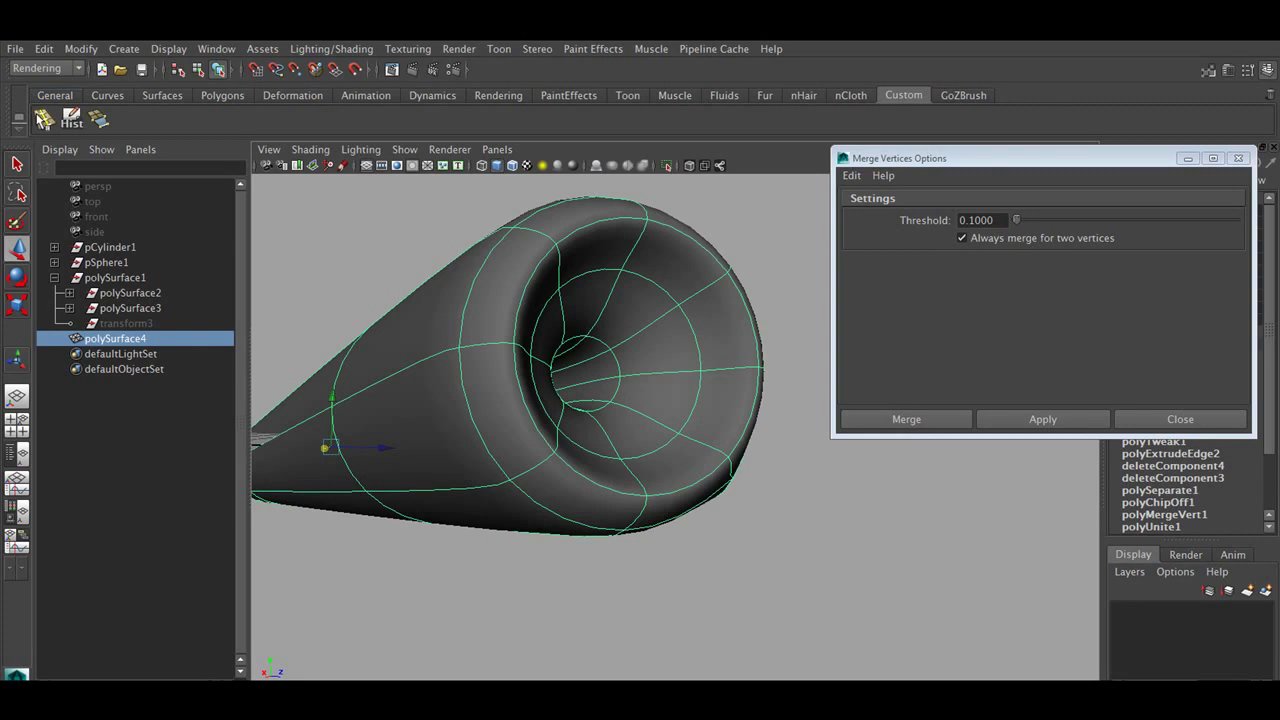
- Select the tube's end edge loops, open Merge Border Edges options, and frame the body in object mode
{"action": "left_click_drag", "start_coordinate": [765, 398], "coordinate": [629, 194], "text": "alt"}
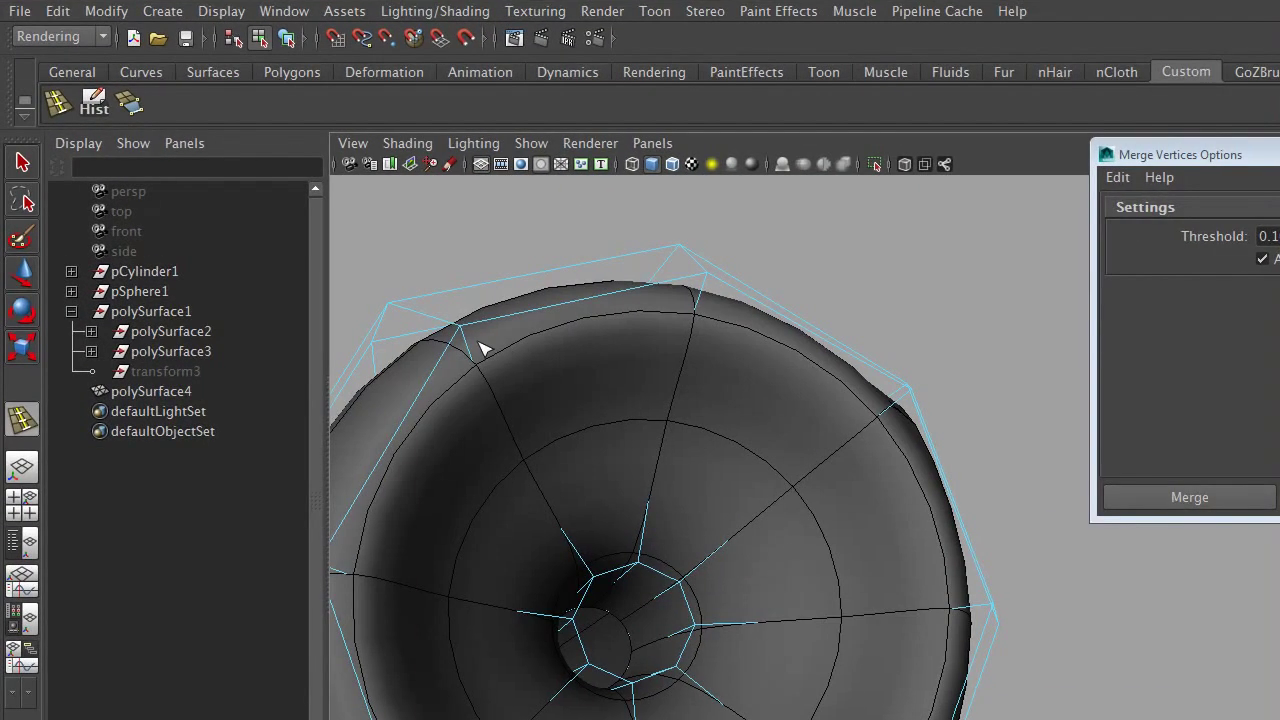
{"action": "double_click", "coordinate": [466, 342]}
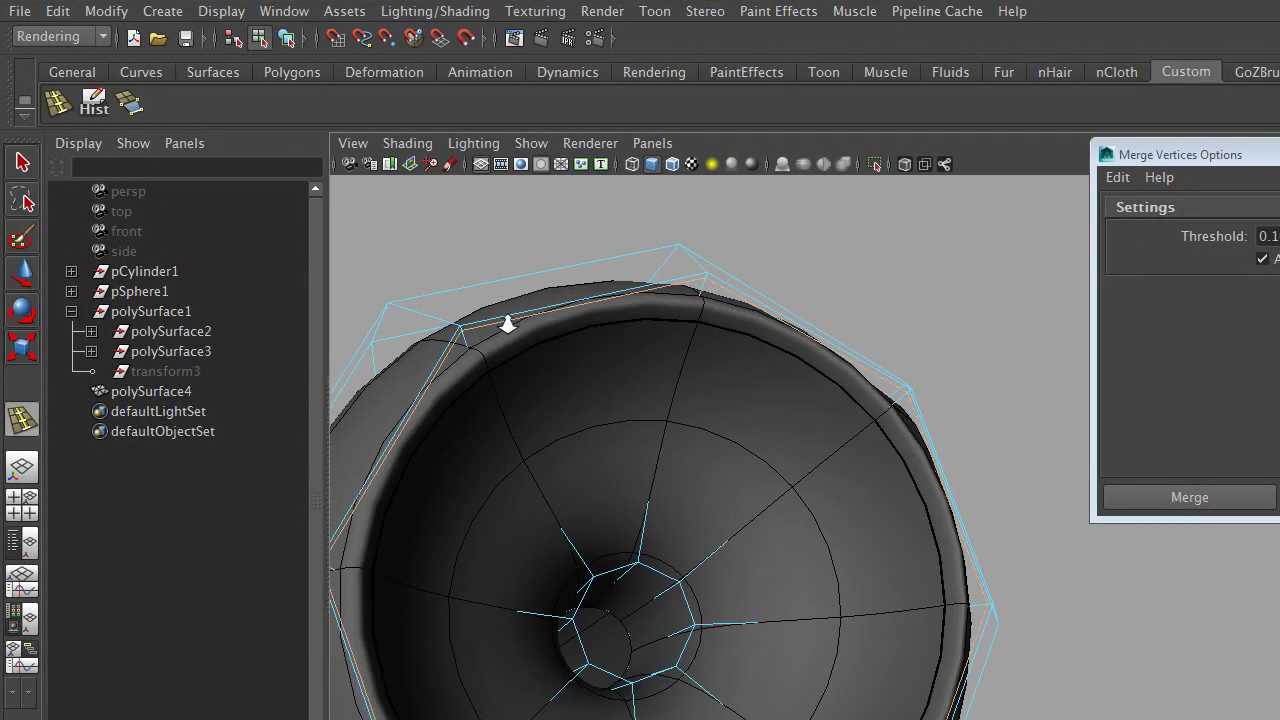
{"action": "left_click_drag", "start_coordinate": [508, 331], "coordinate": [791, 414], "text": "alt"}
{"action": "left_click_drag", "start_coordinate": [897, 429], "coordinate": [550, 422], "text": "alt"}
{"action": "double_click", "coordinate": [734, 548]}
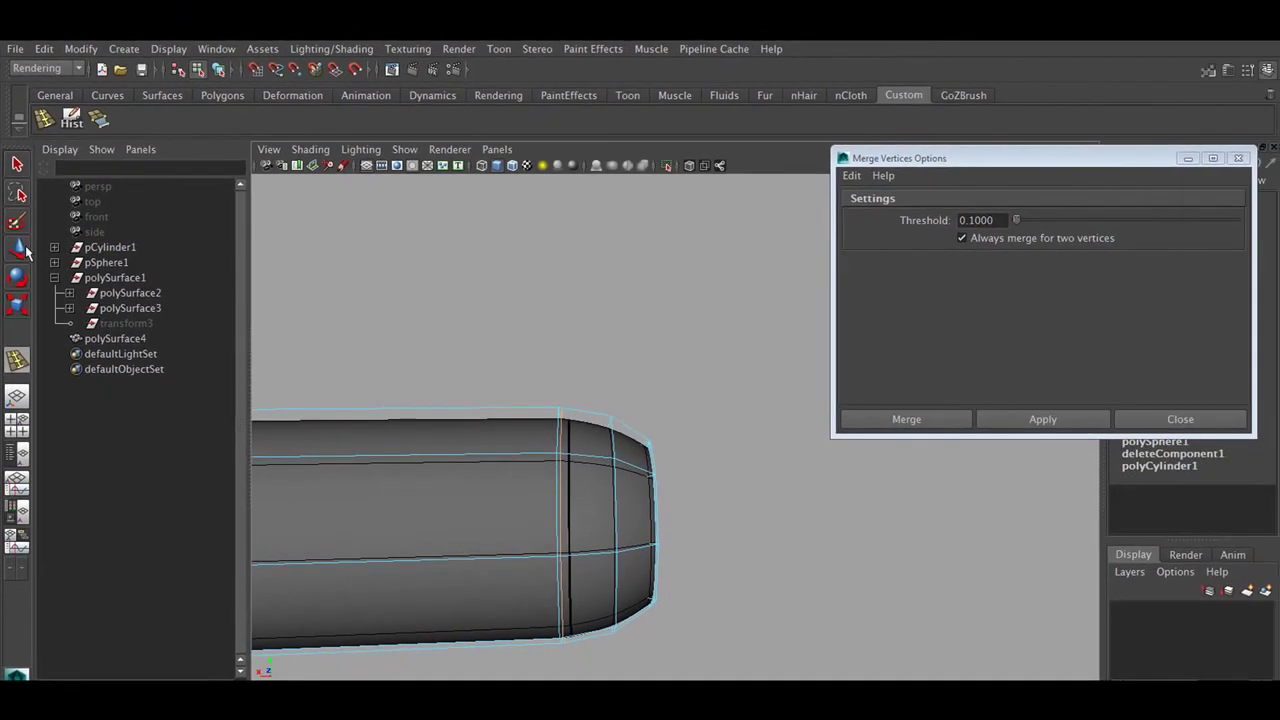
{"action": "key", "text": "w"}
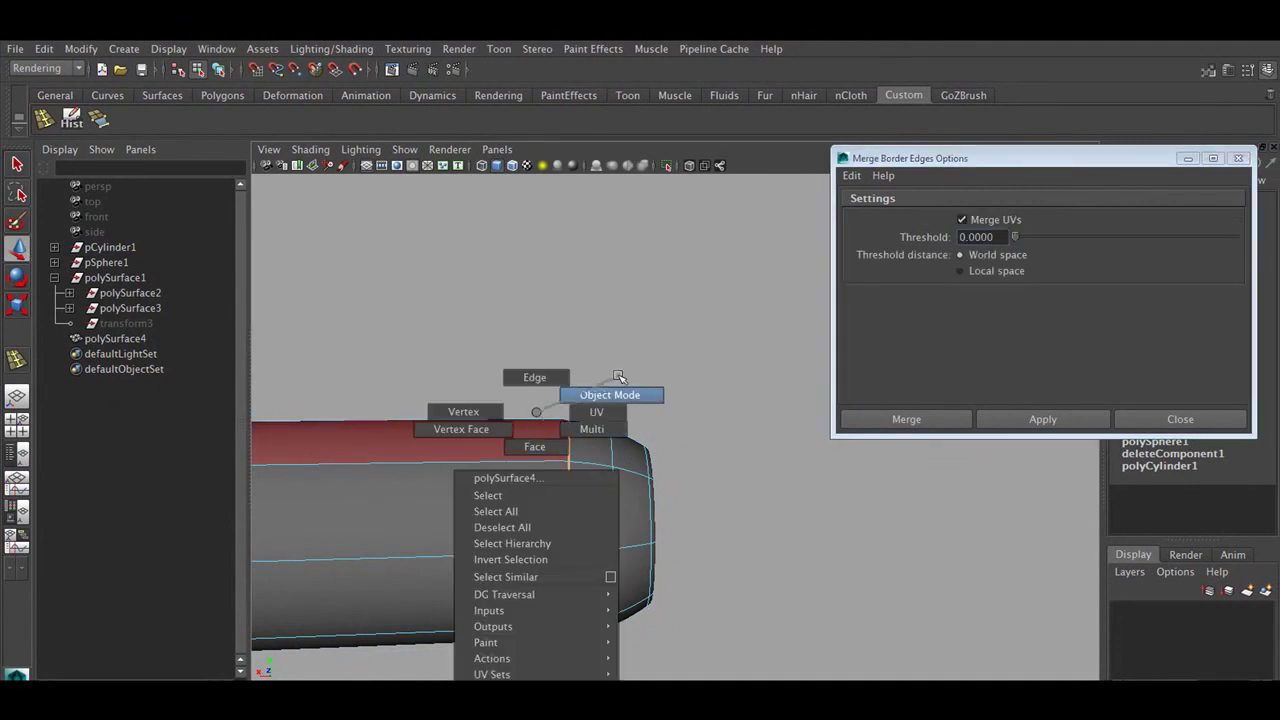
{"action": "right_click_drag", "start_coordinate": [540, 425], "coordinate": [586, 395]}
{"action": "key", "text": "f"}
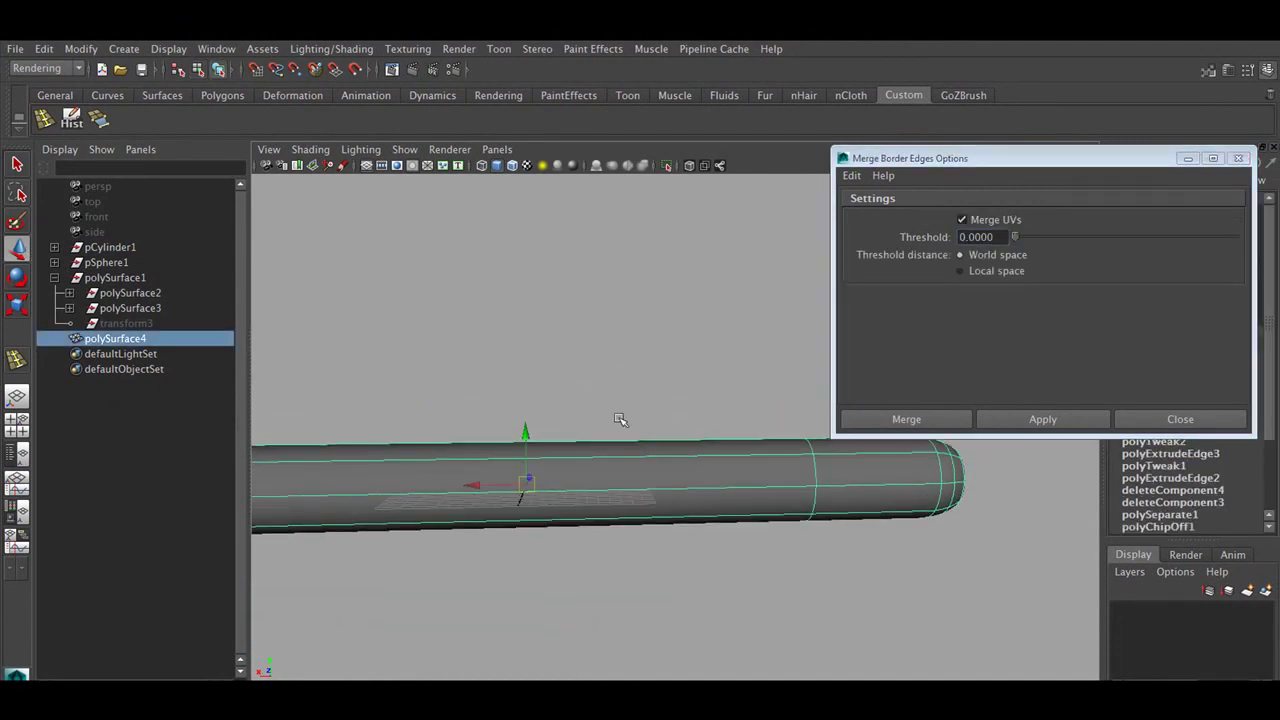
- Save the scene as a Maya Binary file named missiletutos
{"action": "left_click", "coordinate": [142, 70]}
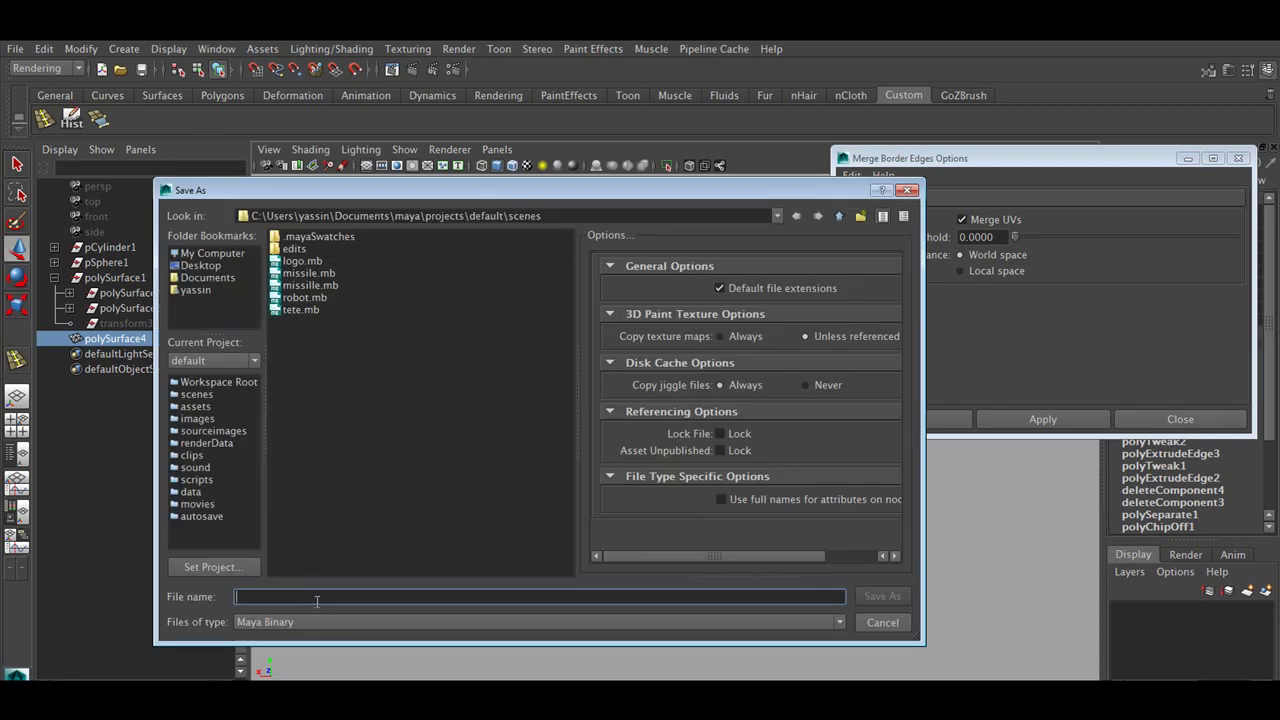
{"action": "type", "text": "mis"}
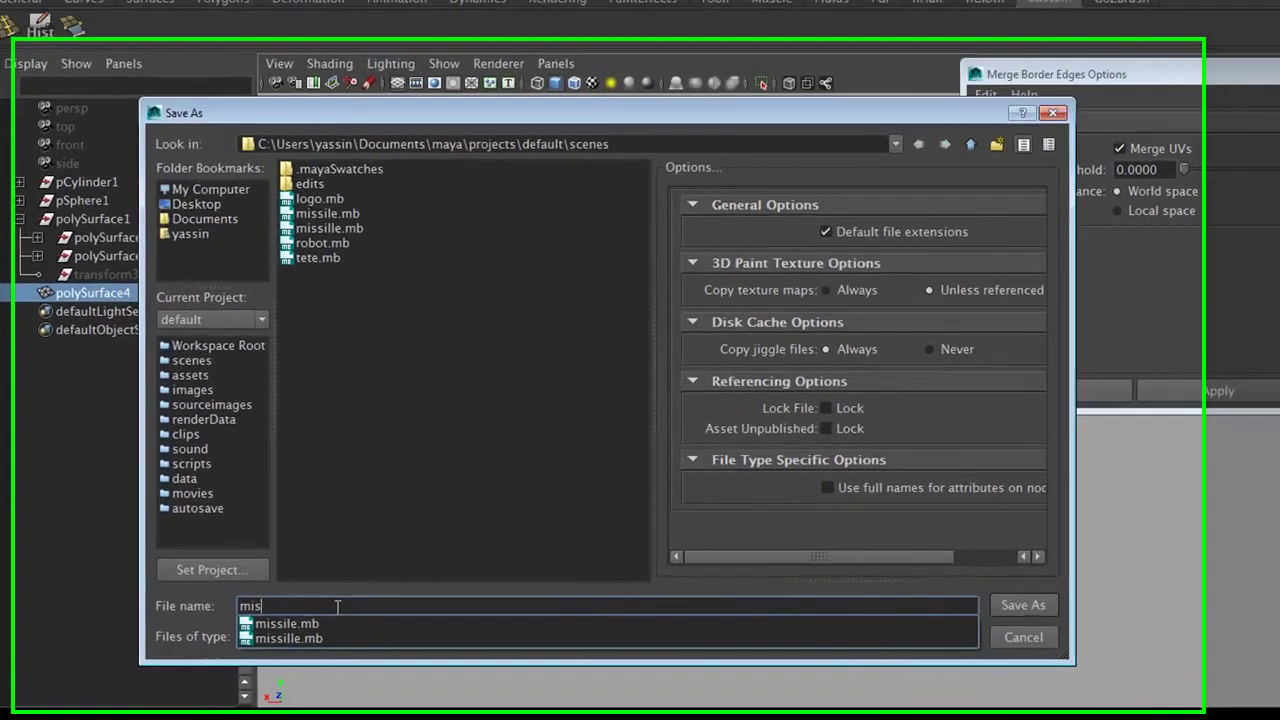
{"action": "type", "text": "siletutos"}
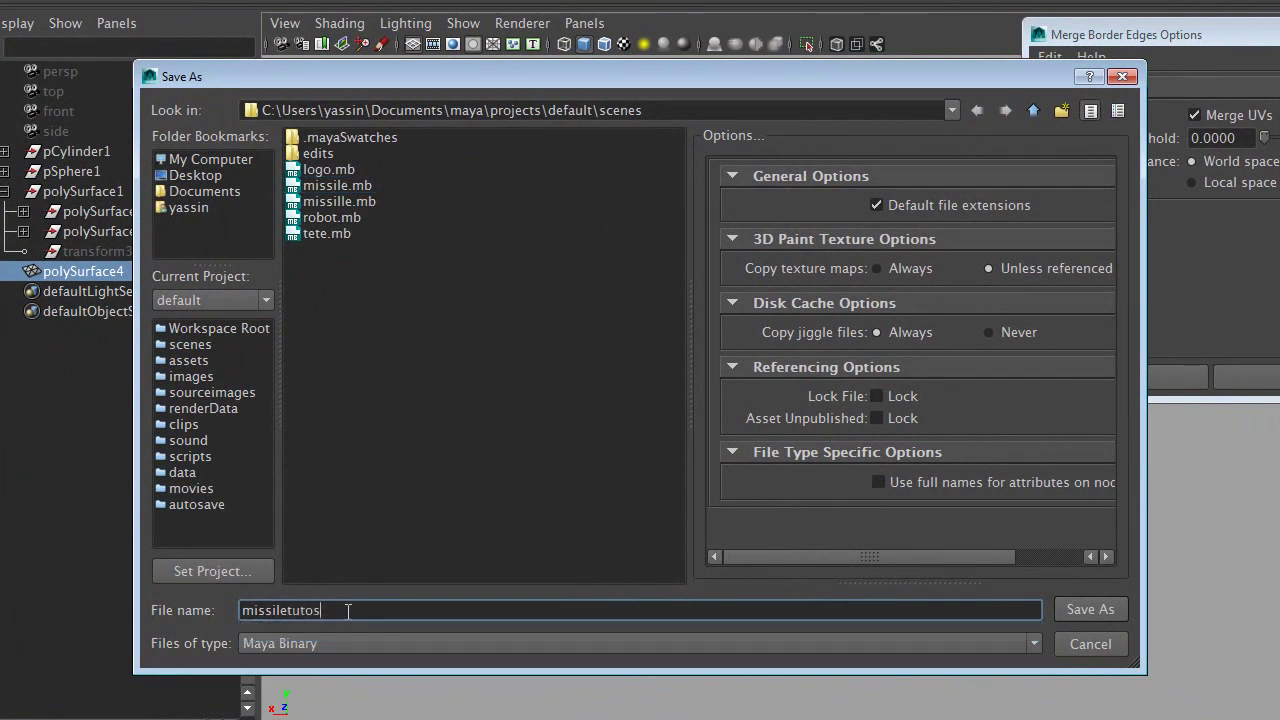
{"action": "key", "text": "Return"}
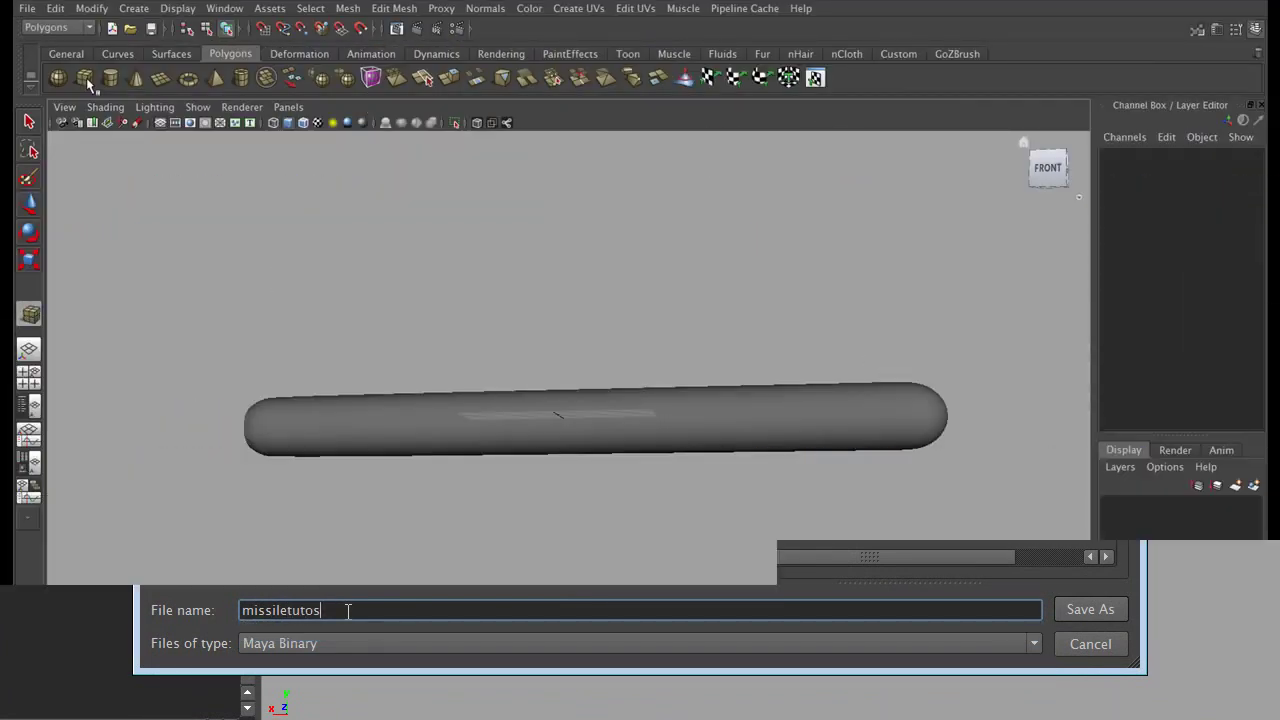
- Draw a new poly cube in the Right view and scale it narrower
{"action": "left_click", "coordinate": [86, 80]}
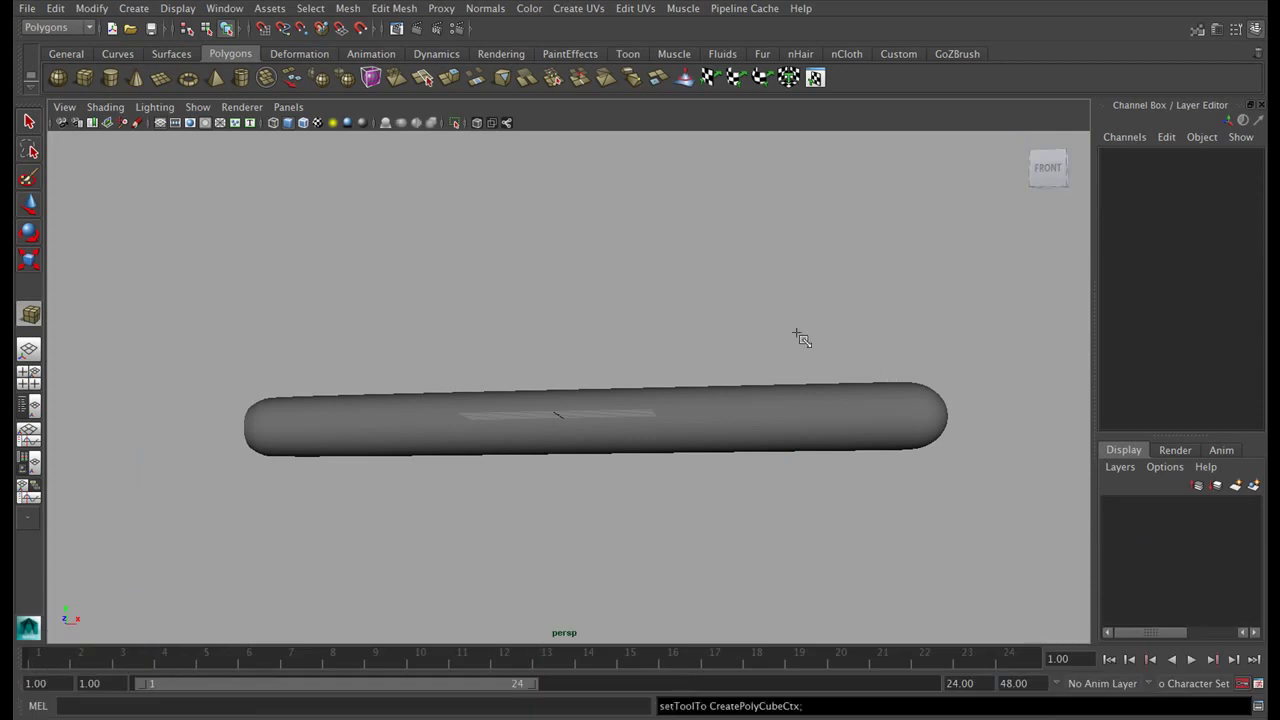
{"action": "key", "text": "space"}
{"action": "key", "text": "space"}
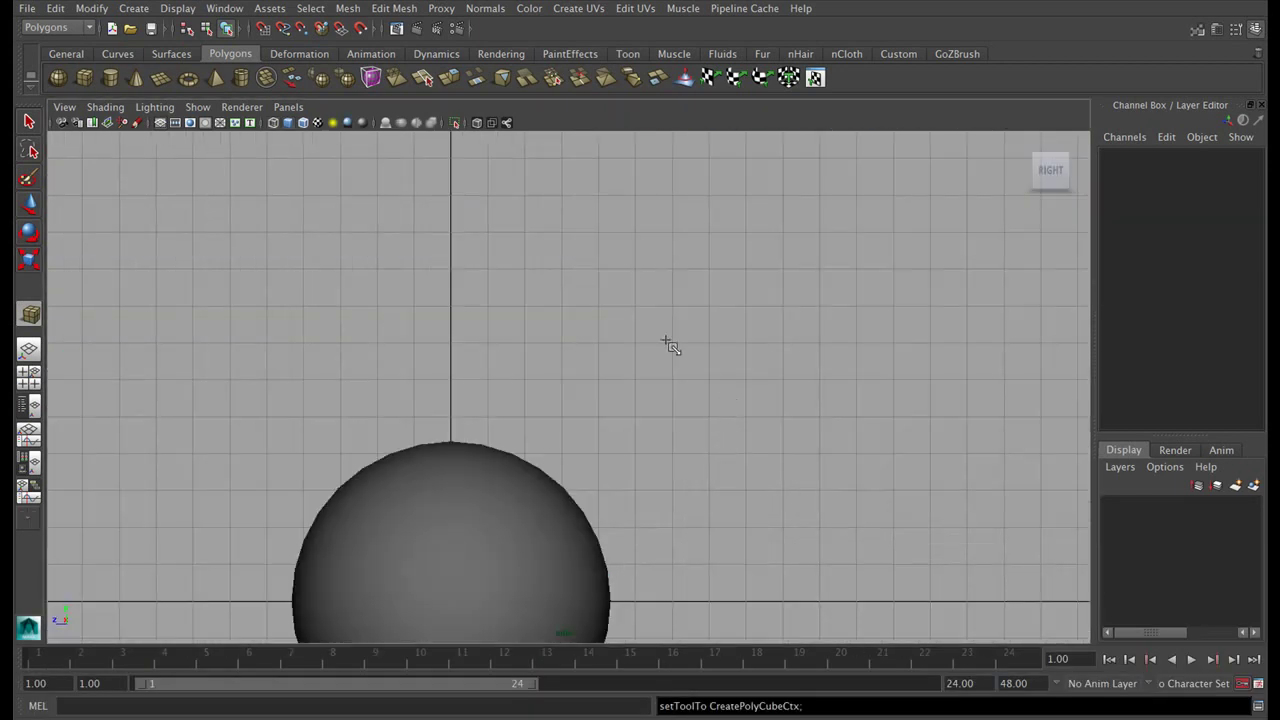
{"action": "left_click_drag", "start_coordinate": [425, 348], "coordinate": [481, 372]}
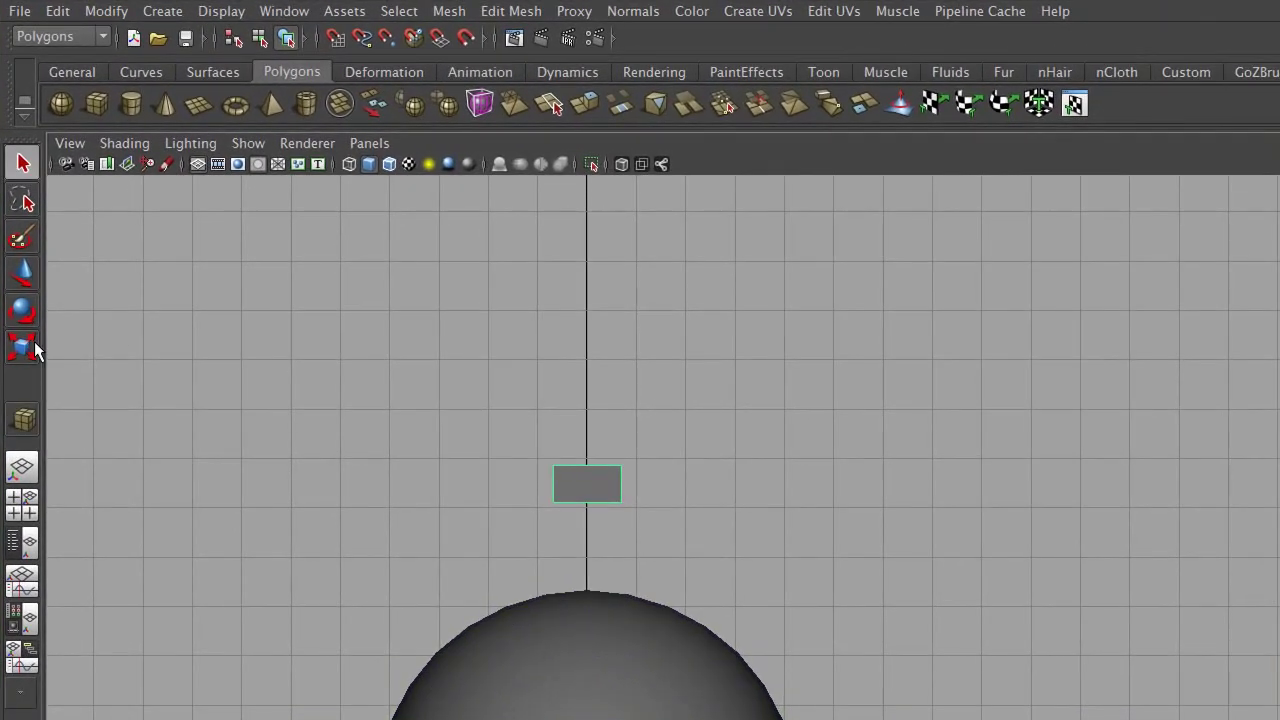
{"action": "left_click", "coordinate": [35, 345]}
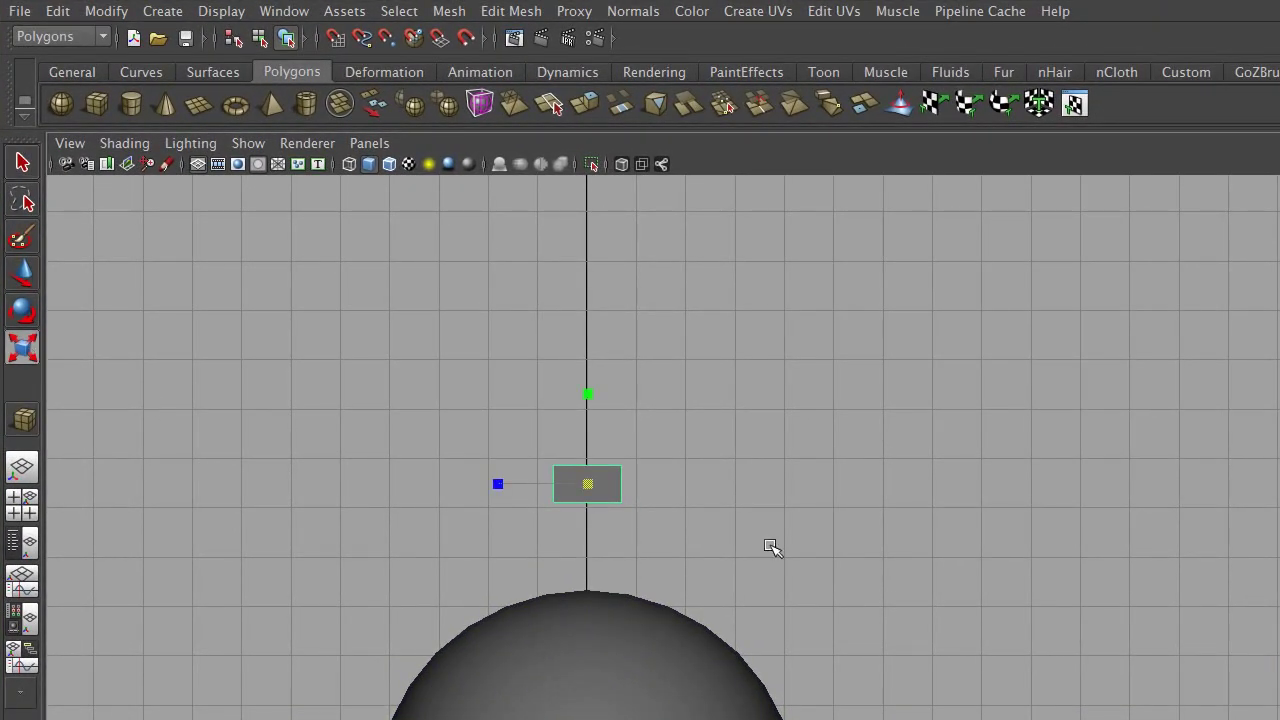
{"action": "left_click_drag", "start_coordinate": [505, 483], "coordinate": [572, 489]}
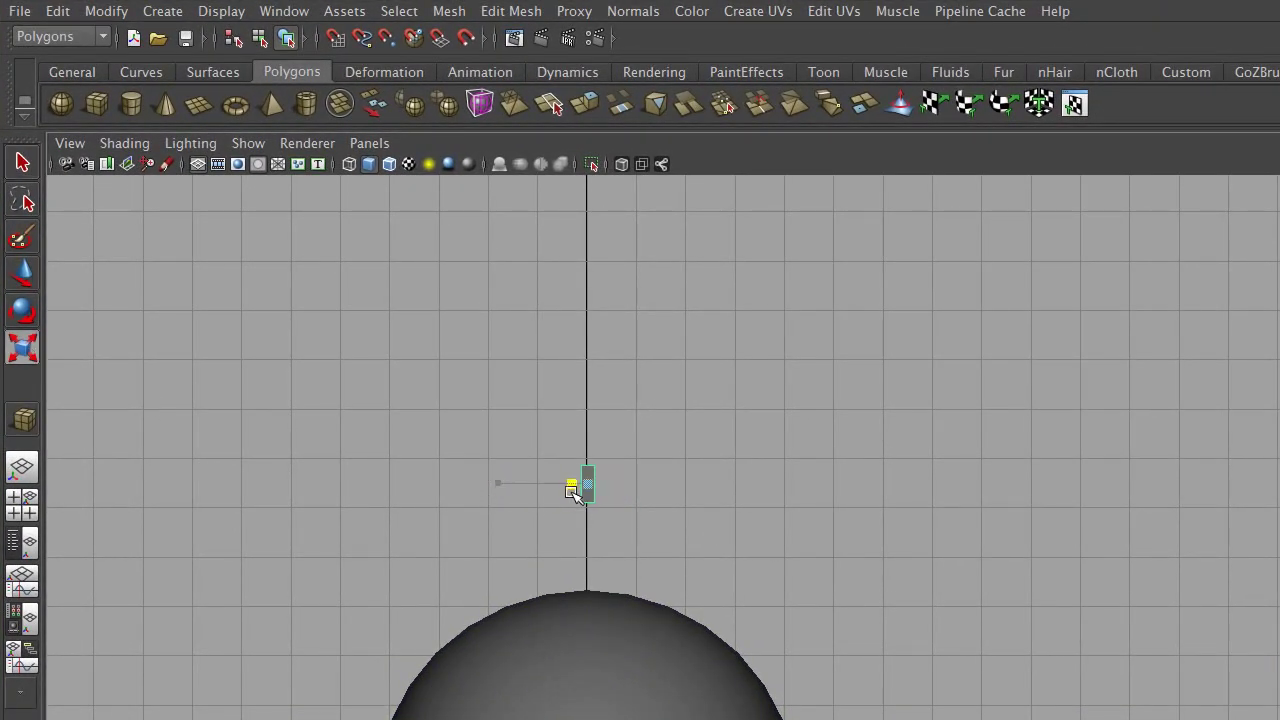
- Move the box left and down onto the top of the missile body near its left end
{"action": "key", "text": "space"}
{"action": "key", "text": "space"}
{"action": "right_click_drag", "start_coordinate": [517, 651], "coordinate": [995, 517], "text": "alt"}
{"action": "middle_click_drag", "start_coordinate": [995, 517], "coordinate": [615, 574], "text": "alt"}
{"action": "left_click", "coordinate": [18, 284]}
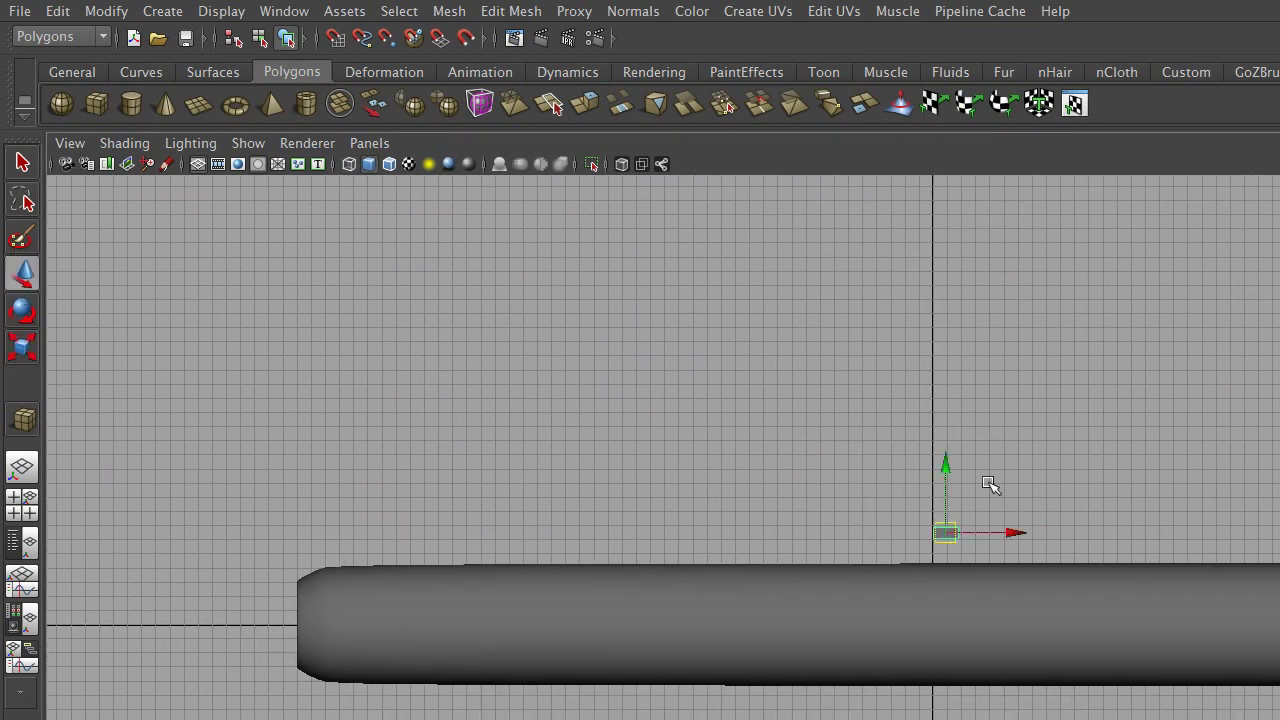
{"action": "left_click_drag", "start_coordinate": [1017, 530], "coordinate": [733, 536]}
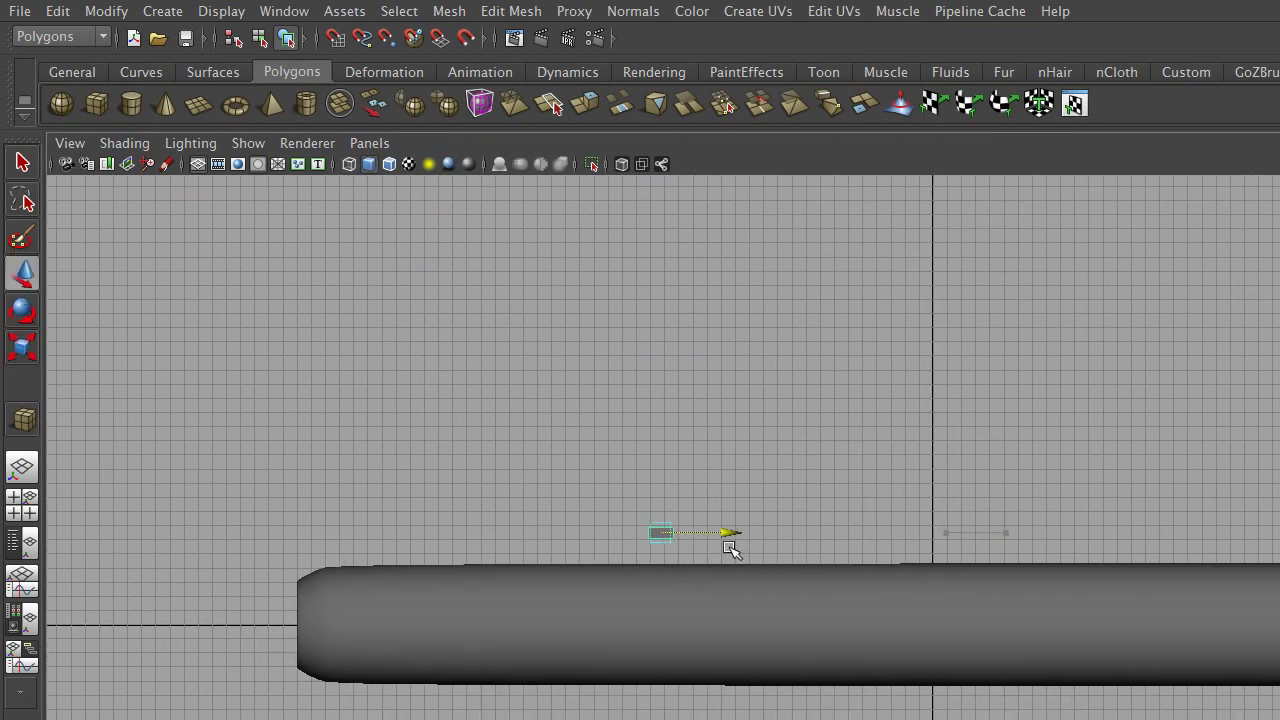
{"action": "left_click_drag", "start_coordinate": [661, 462], "coordinate": [664, 486]}
{"action": "left_click_drag", "start_coordinate": [710, 553], "coordinate": [415, 572]}
{"action": "left_click_drag", "start_coordinate": [365, 492], "coordinate": [366, 497]}
- Widen the box along the body's length in X
{"action": "left_click", "coordinate": [508, 484]}
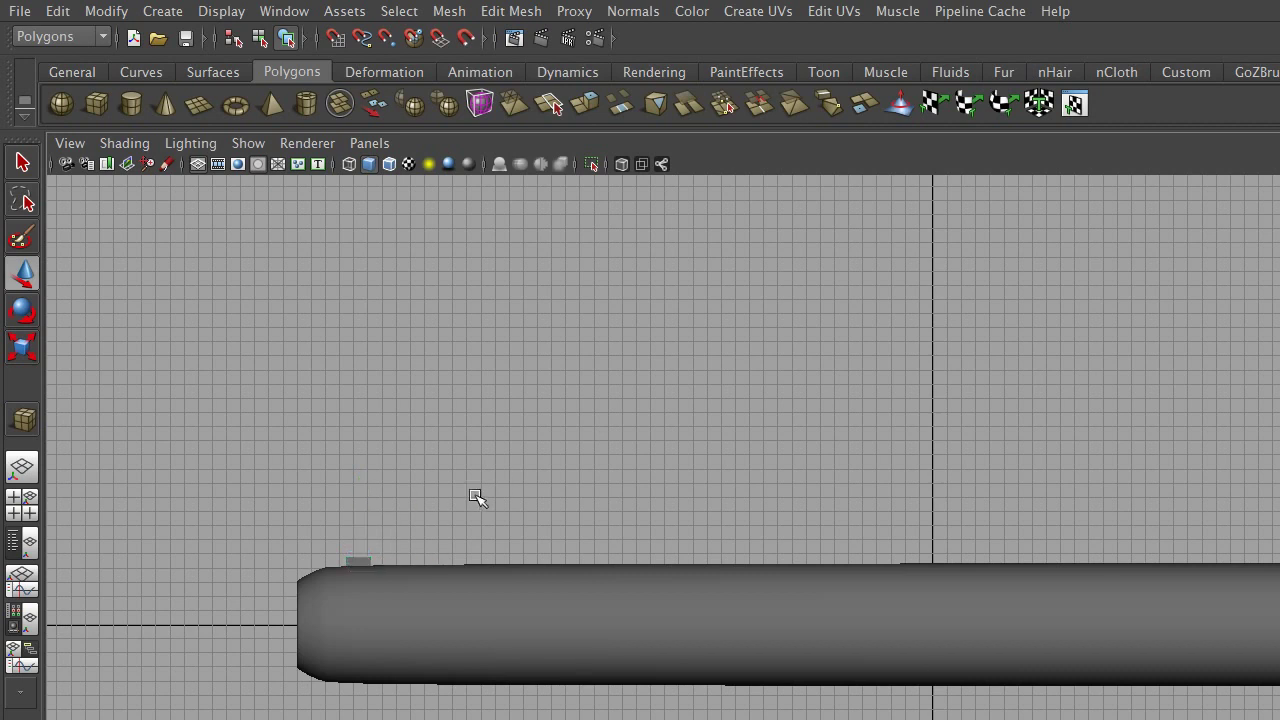
{"action": "middle_click_drag", "start_coordinate": [480, 497], "coordinate": [873, 389], "text": "alt"}
{"action": "scroll", "coordinate": [873, 389], "scroll_direction": "up", "scroll_amount": 2}
{"action": "left_click", "coordinate": [696, 414]}
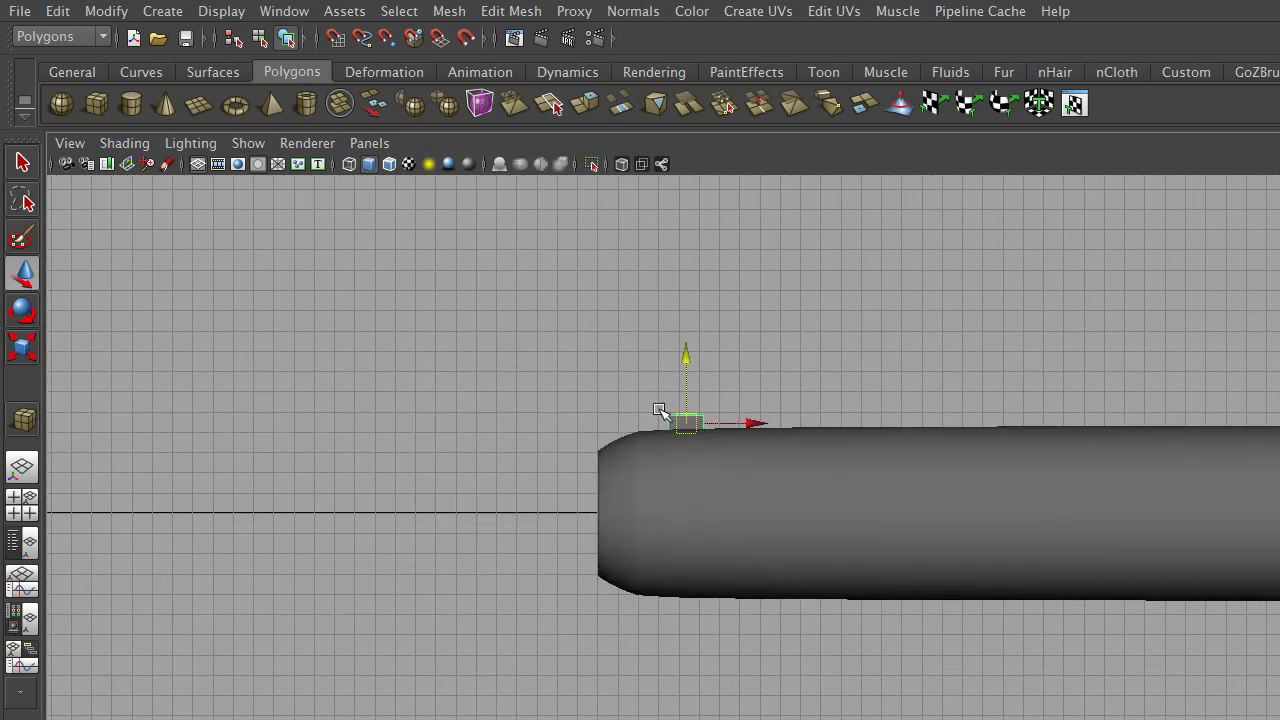
{"action": "left_click", "coordinate": [16, 354]}
{"action": "left_click_drag", "start_coordinate": [778, 424], "coordinate": [884, 424]}
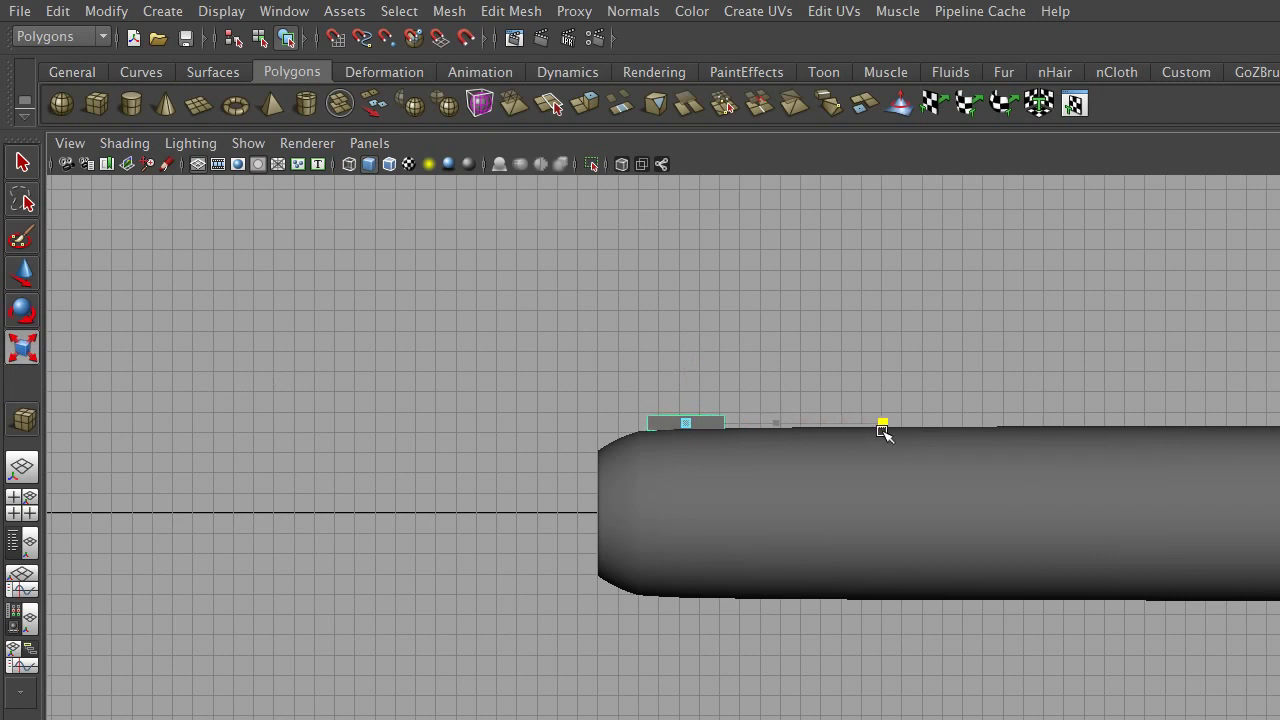
- Nudge the small box slightly to the right along the body
{"action": "left_click", "coordinate": [24, 286]}
{"action": "left_click_drag", "start_coordinate": [764, 423], "coordinate": [784, 423]}
{"action": "left_click", "coordinate": [935, 350]}
{"action": "left_click", "coordinate": [733, 421]}
- Raise the box's top vertices and scale them inward to form a tall tapered fin
{"action": "right_click_drag", "start_coordinate": [743, 414], "coordinate": [688, 405]}
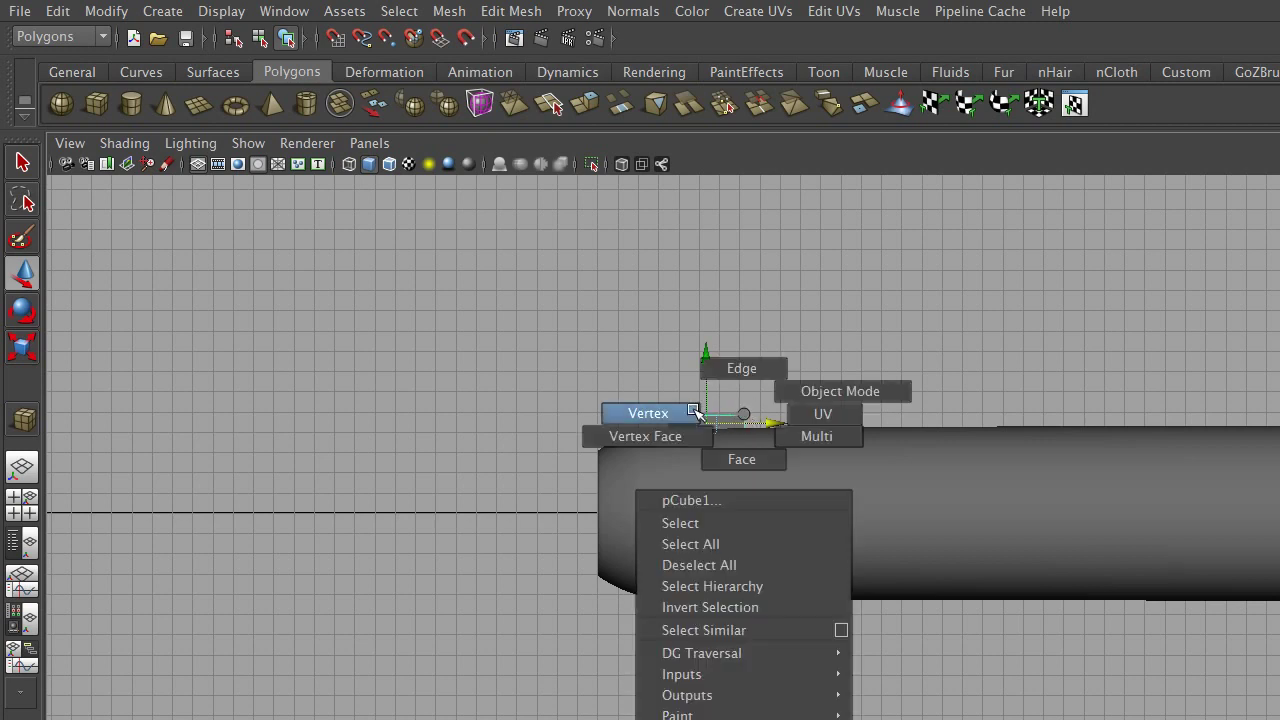
{"action": "left_click_drag", "start_coordinate": [632, 421], "coordinate": [632, 421]}
{"action": "left_click_drag", "start_coordinate": [705, 355], "coordinate": [707, 234]}
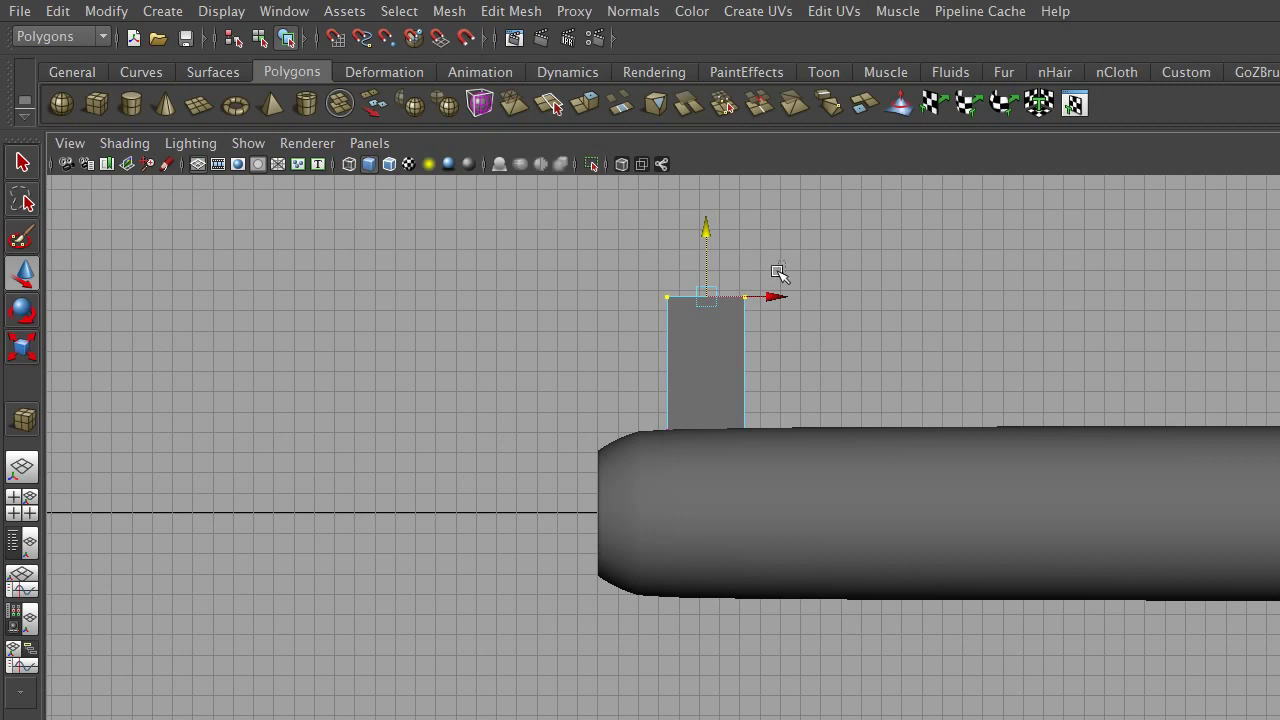
{"action": "left_click", "coordinate": [22, 347]}
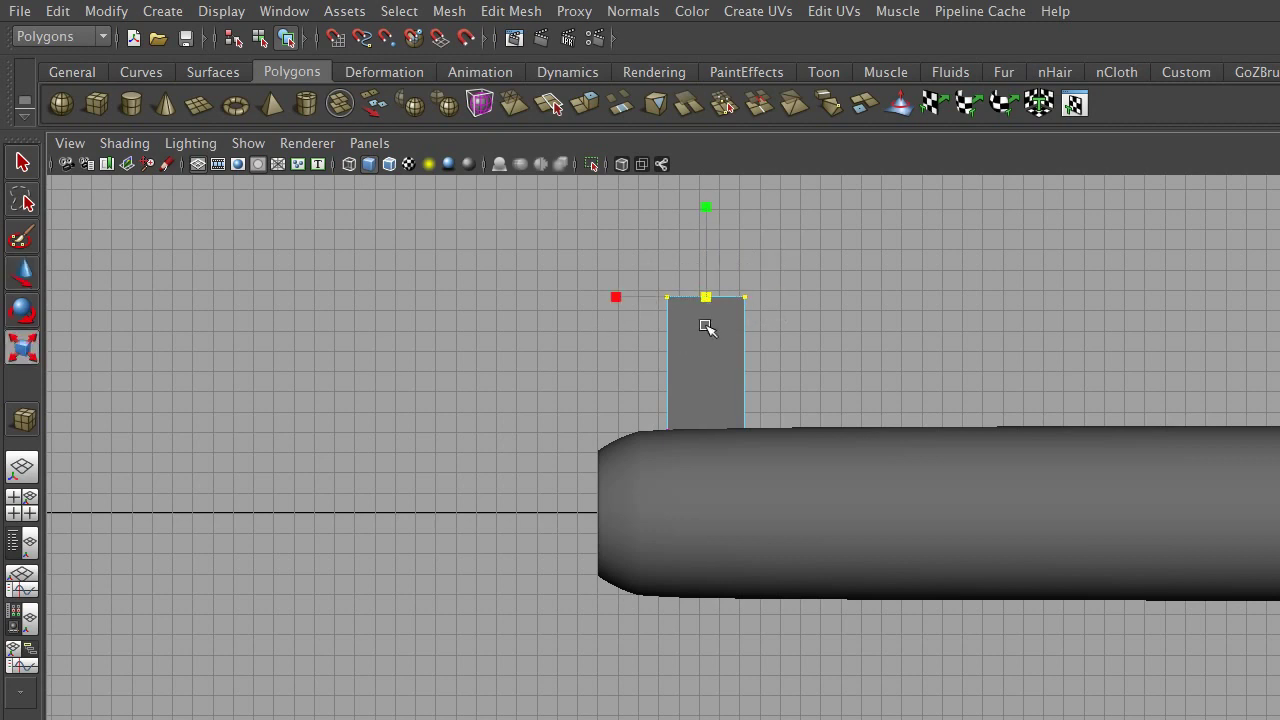
{"action": "left_click_drag", "start_coordinate": [610, 298], "coordinate": [655, 302]}
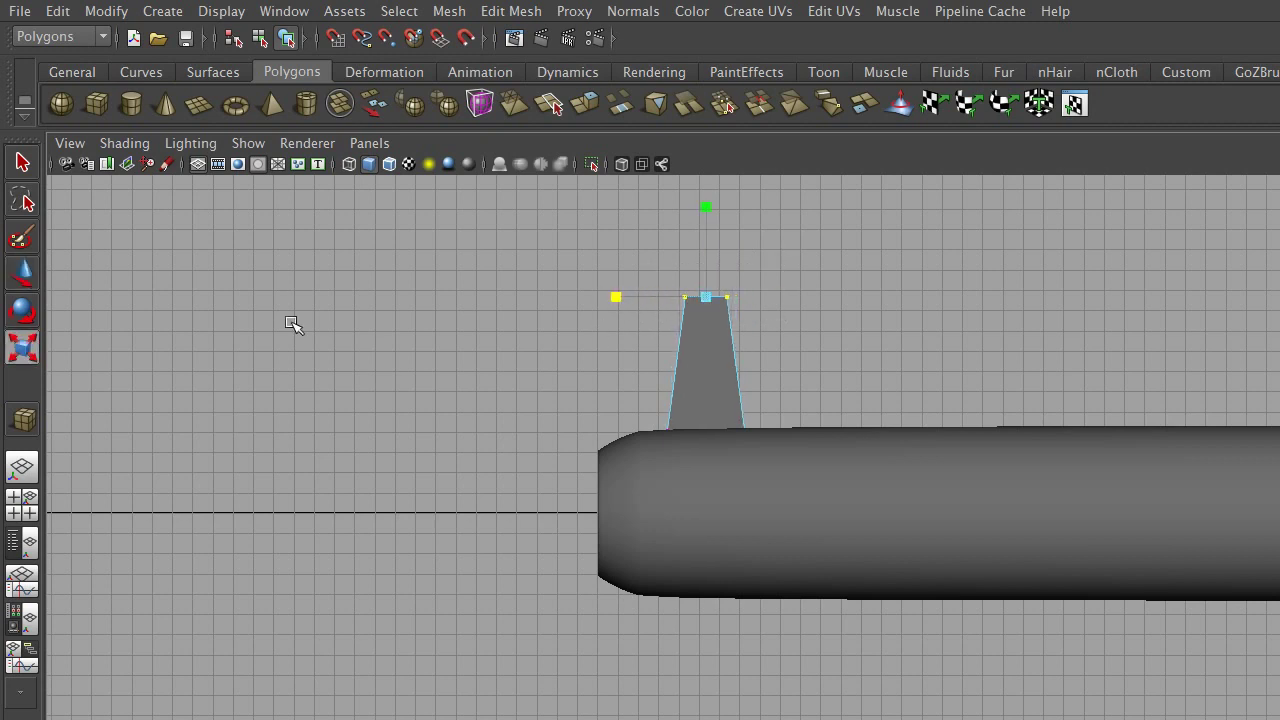
{"action": "left_click", "coordinate": [22, 272]}
{"action": "right_click_drag", "start_coordinate": [695, 345], "coordinate": [771, 320]}
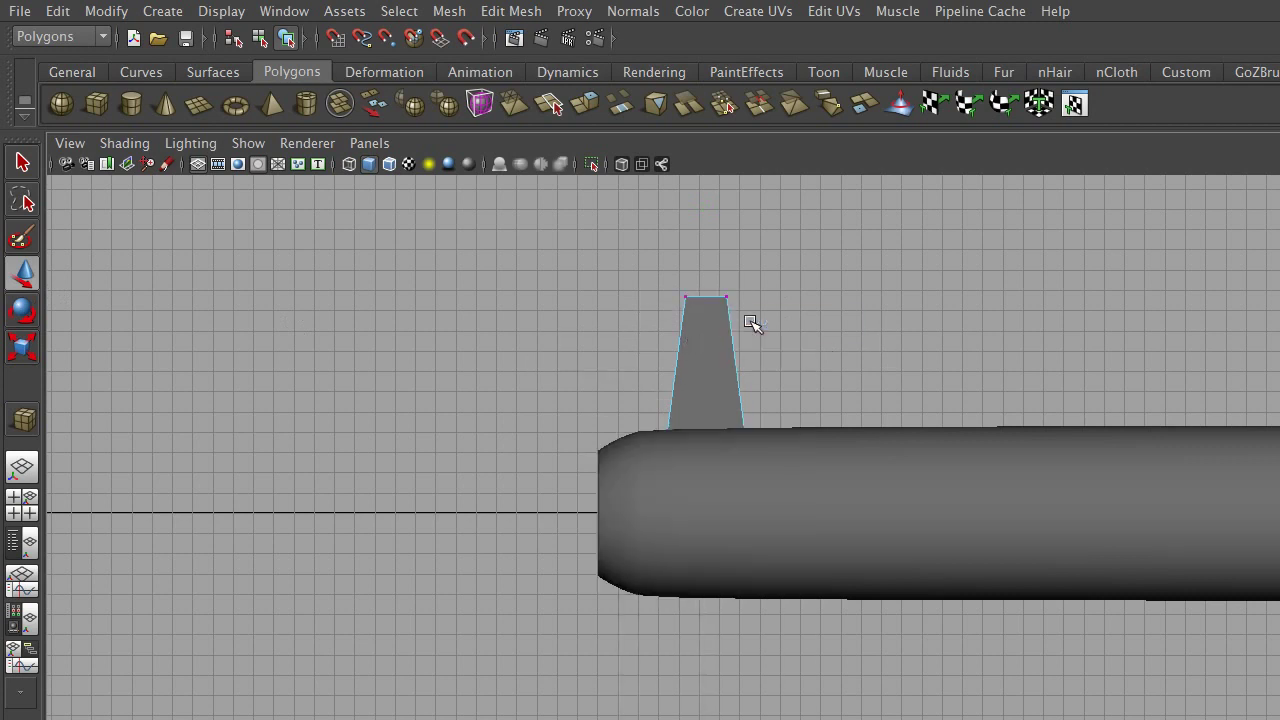
{"action": "key", "text": "space"}
{"action": "key", "text": "space"}
- Scale the fin down to 0.032 in Z to make it thin
{"action": "left_click_drag", "start_coordinate": [838, 318], "coordinate": [590, 298], "text": "alt"}
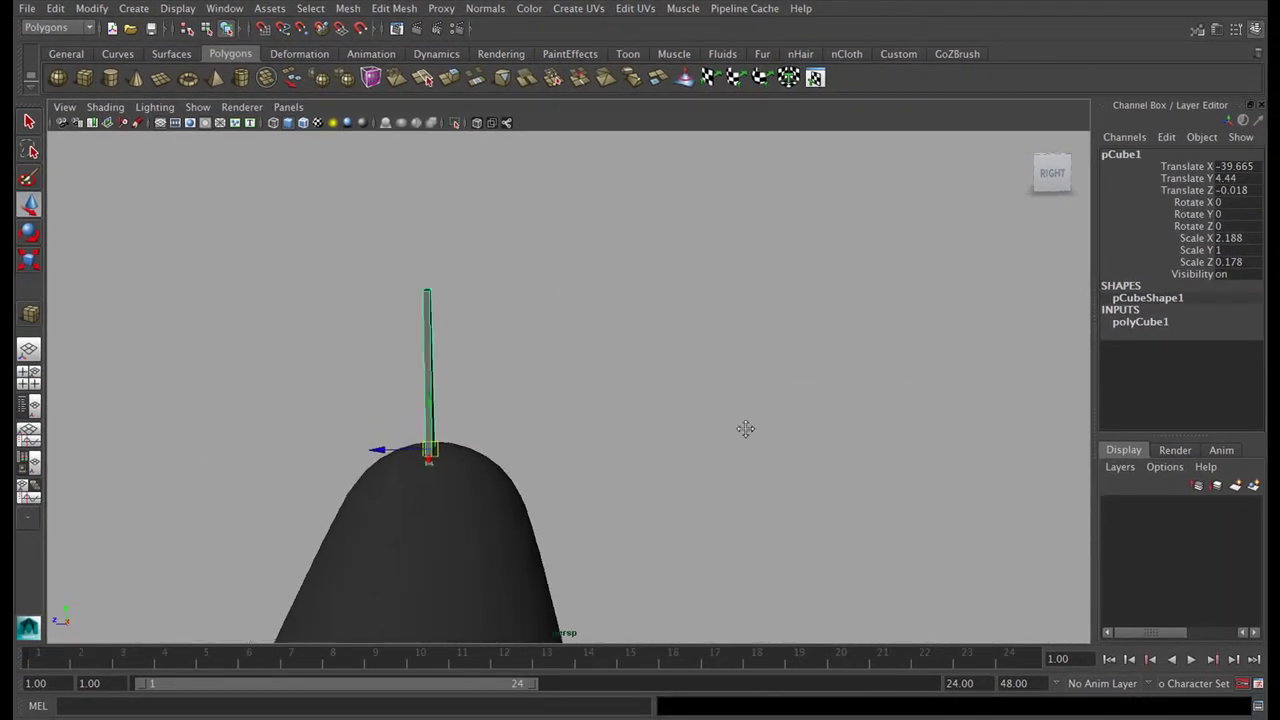
{"action": "left_click_drag", "start_coordinate": [590, 298], "coordinate": [480, 314], "text": "alt"}
{"action": "scroll", "coordinate": [480, 315], "scroll_direction": "up", "scroll_amount": 5}
{"action": "scroll", "coordinate": [480, 315], "scroll_direction": "down", "scroll_amount": 2}
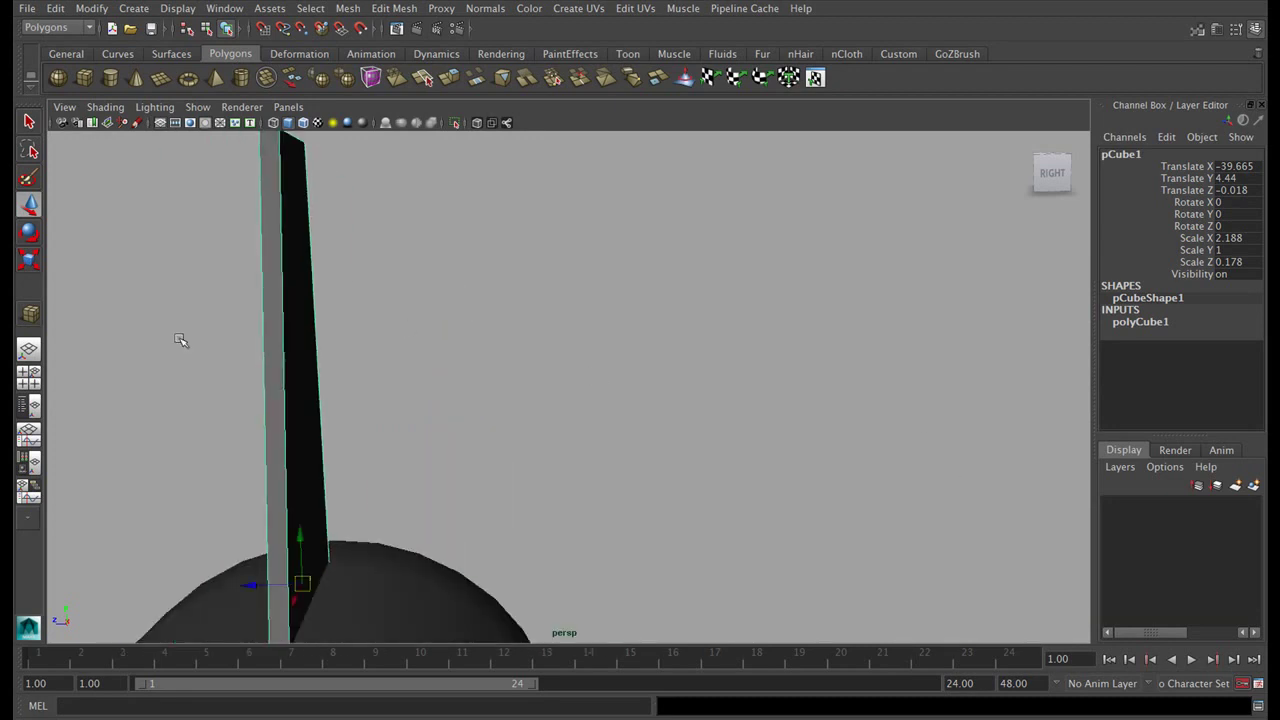
{"action": "left_click", "coordinate": [29, 259]}
{"action": "left_click_drag", "start_coordinate": [123, 314], "coordinate": [600, 380], "text": "alt"}
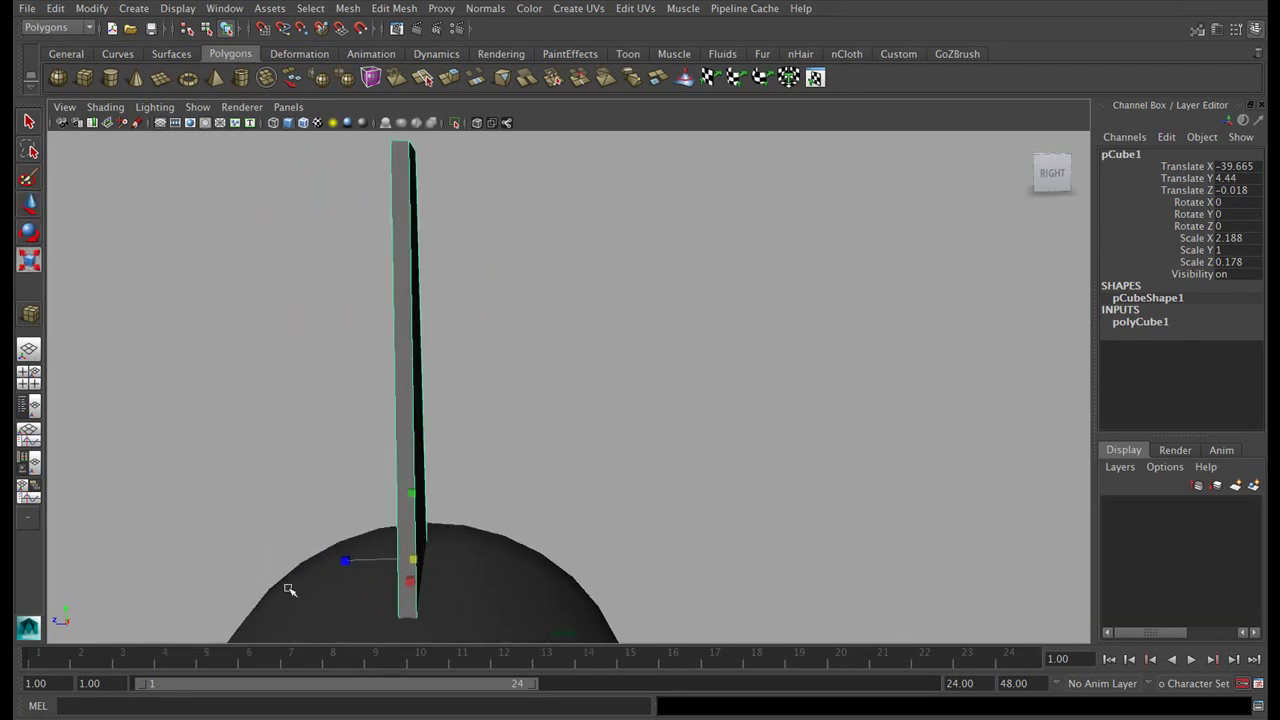
{"action": "left_click_drag", "start_coordinate": [347, 561], "coordinate": [398, 562]}
{"action": "left_click", "coordinate": [605, 511]}
{"action": "mouse_move", "coordinate": [605, 511]}
{"action": "left_mouse_down", "text": "alt"}
{"action": "mouse_move", "coordinate": [814, 457]}
{"action": "mouse_move", "coordinate": [614, 466]}
{"action": "left_mouse_up", "text": "alt"}
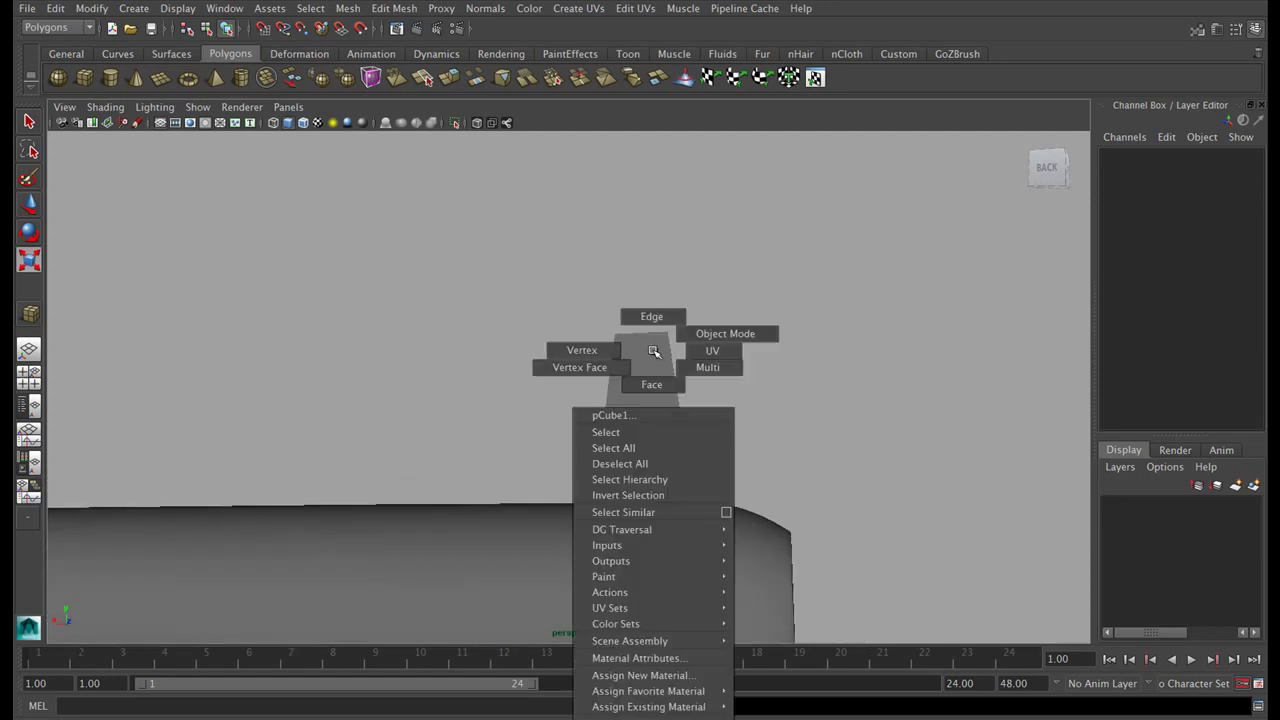
- Select the fin's top vertices and move them slightly up along Y
{"action": "left_click_drag", "start_coordinate": [697, 299], "coordinate": [585, 346]}
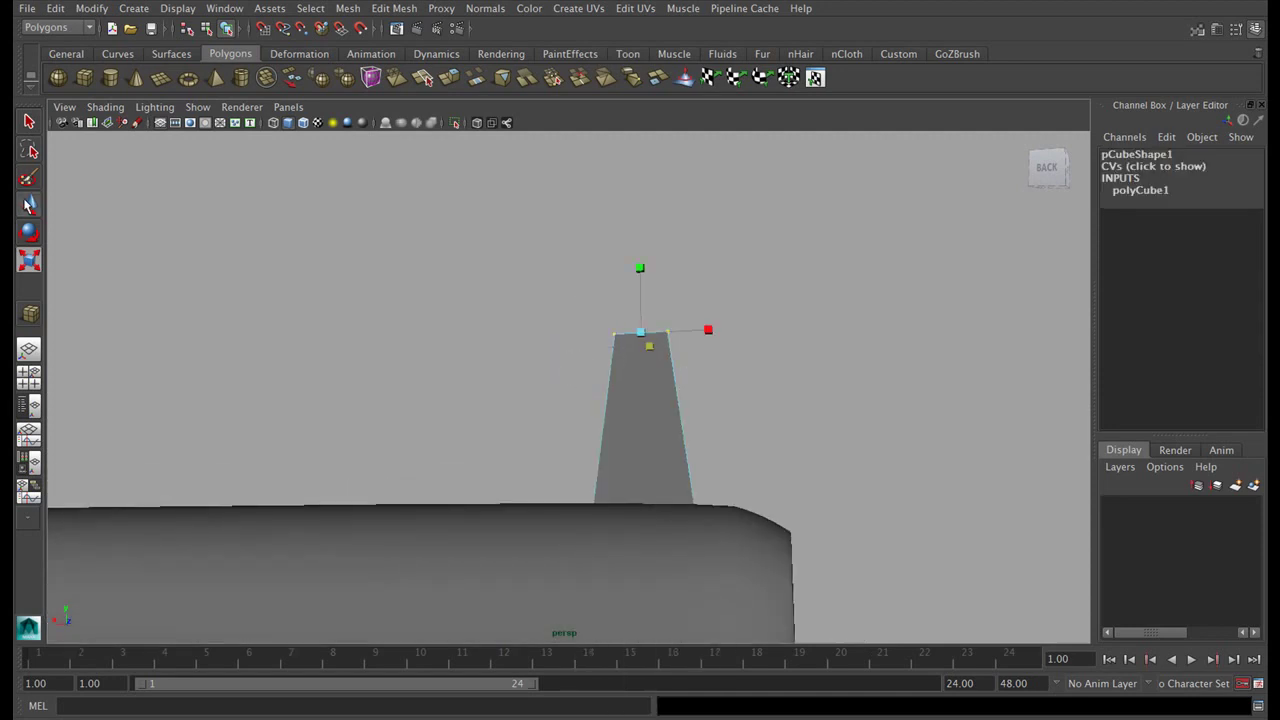
{"action": "key", "text": "w"}
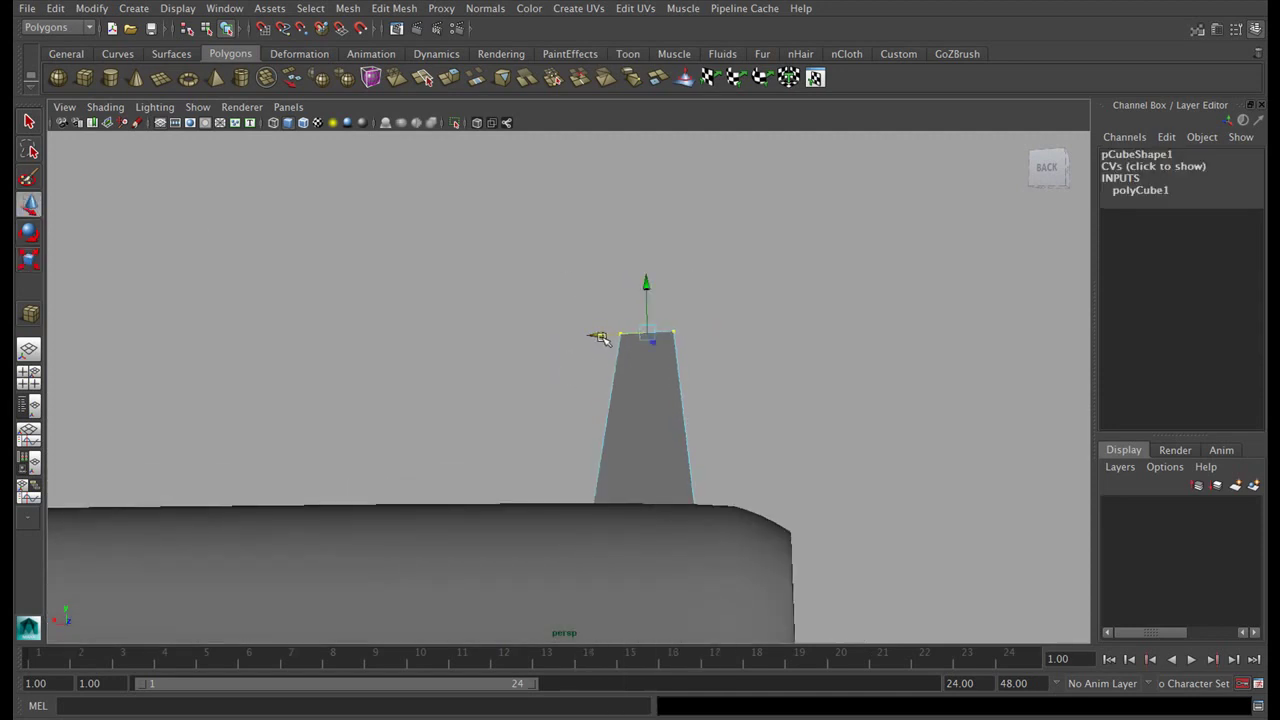
{"action": "left_click", "coordinate": [600, 337]}
{"action": "right_click", "coordinate": [669, 360]}
{"action": "left_click", "coordinate": [630, 348]}
{"action": "right_click_drag", "start_coordinate": [651, 340], "coordinate": [591, 343]}
{"action": "left_click_drag", "start_coordinate": [706, 300], "coordinate": [587, 353]}
{"action": "left_click_drag", "start_coordinate": [650, 287], "coordinate": [650, 275]}
{"action": "left_click", "coordinate": [754, 326]}
{"action": "right_click_drag", "start_coordinate": [649, 371], "coordinate": [706, 337]}
{"action": "scroll", "coordinate": [636, 388], "scroll_direction": "down", "scroll_amount": 5}
{"action": "left_click", "coordinate": [589, 398]}
- Snap the tail fin's pivot horizontally onto the fuselage's vertical centre line in the side view
{"action": "key", "text": "space"}
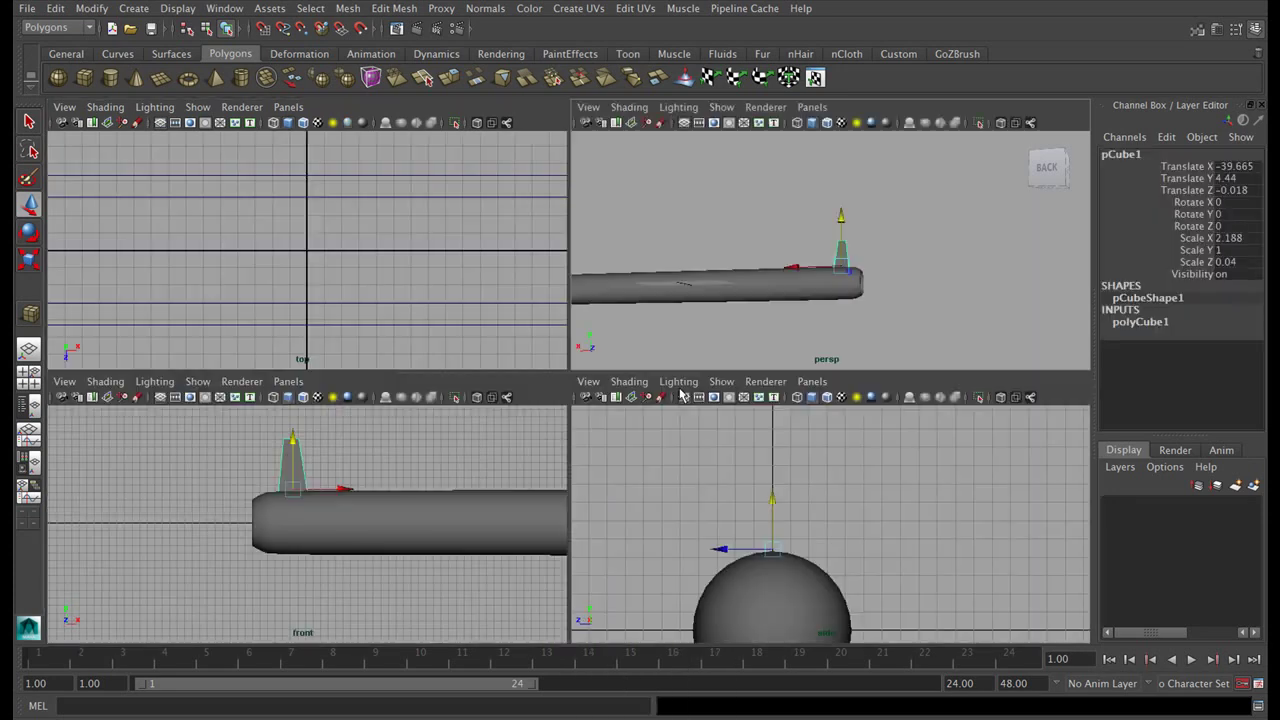
{"action": "key", "text": "space"}
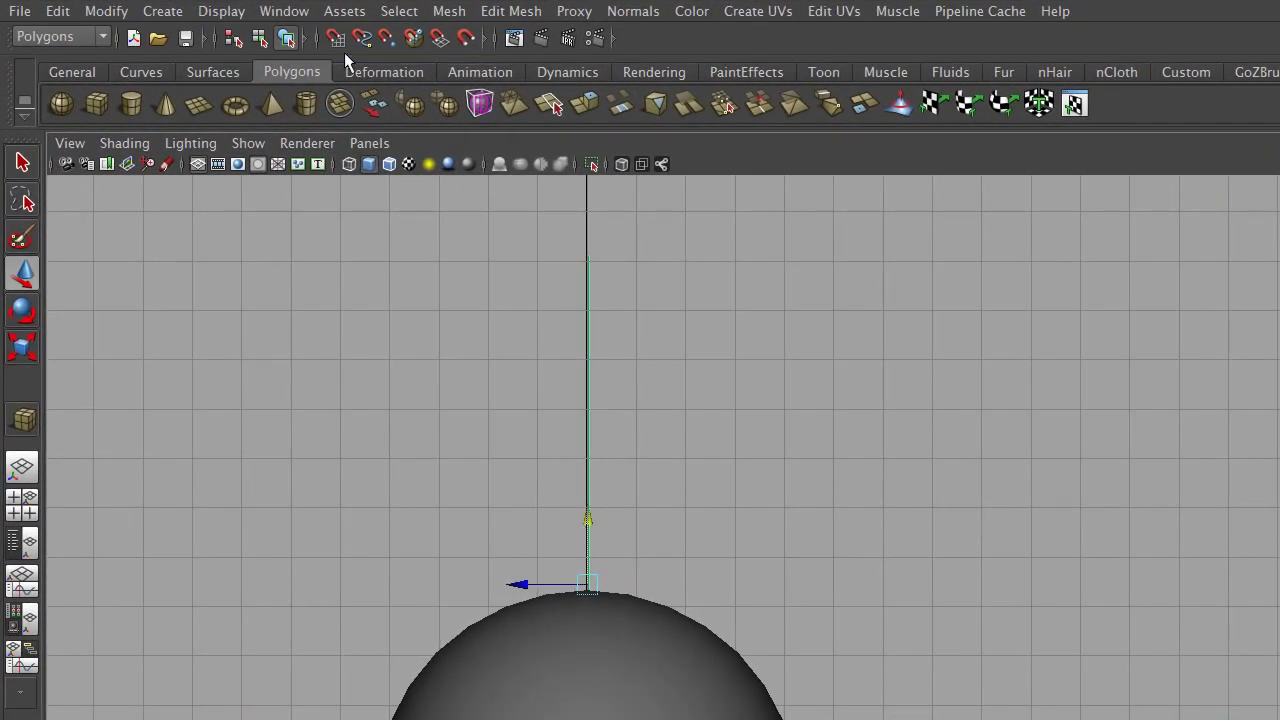
{"action": "left_click", "coordinate": [520, 585]}
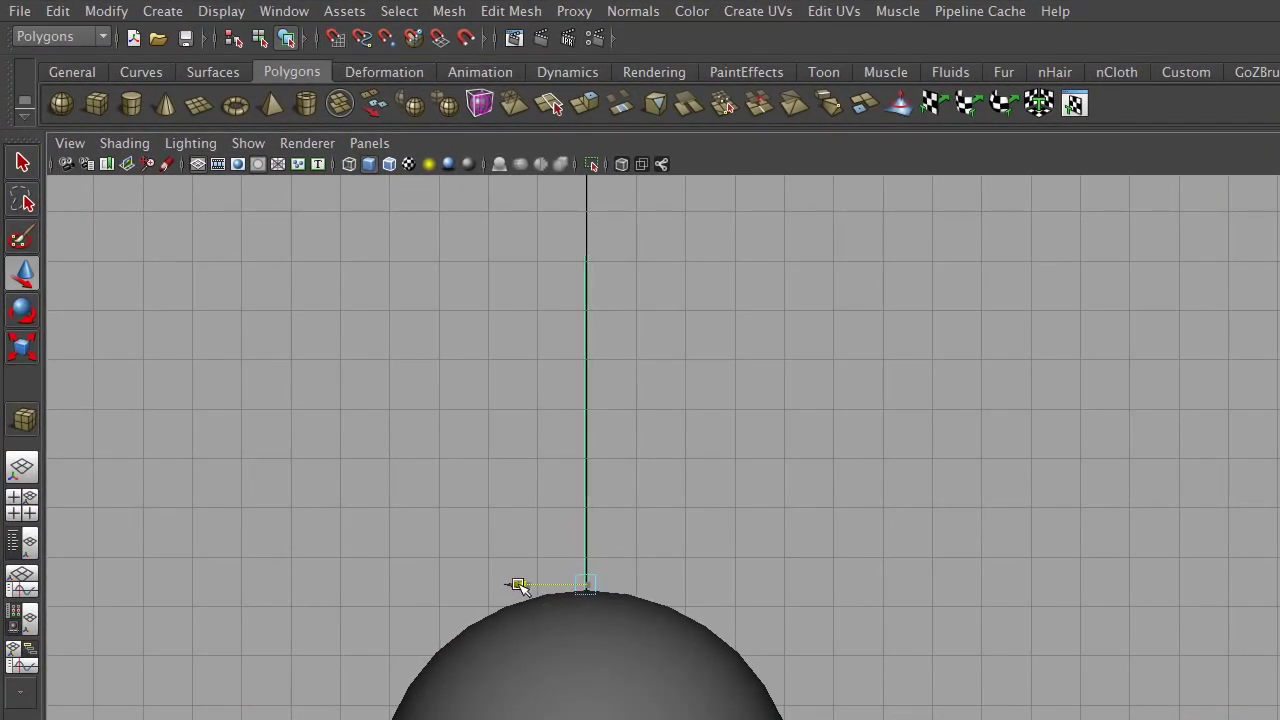
{"action": "key", "text": "c"}
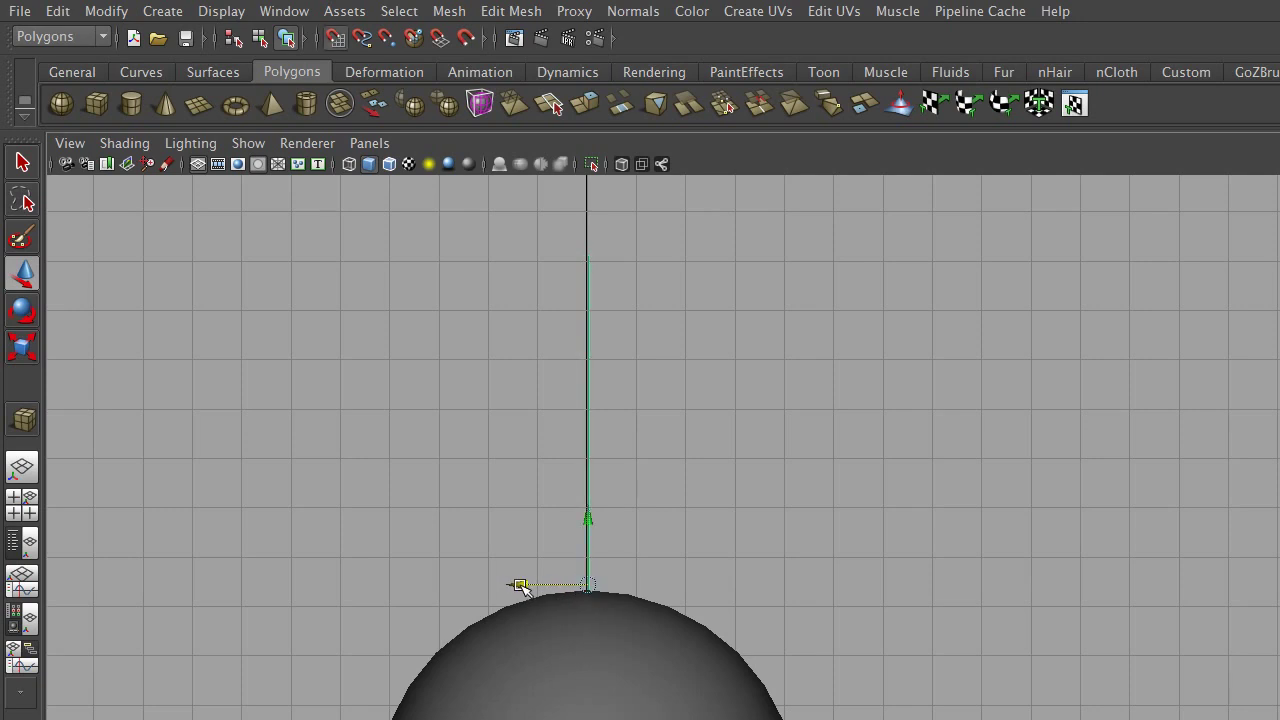
{"action": "left_click_drag", "start_coordinate": [520, 585], "coordinate": [566, 590]}
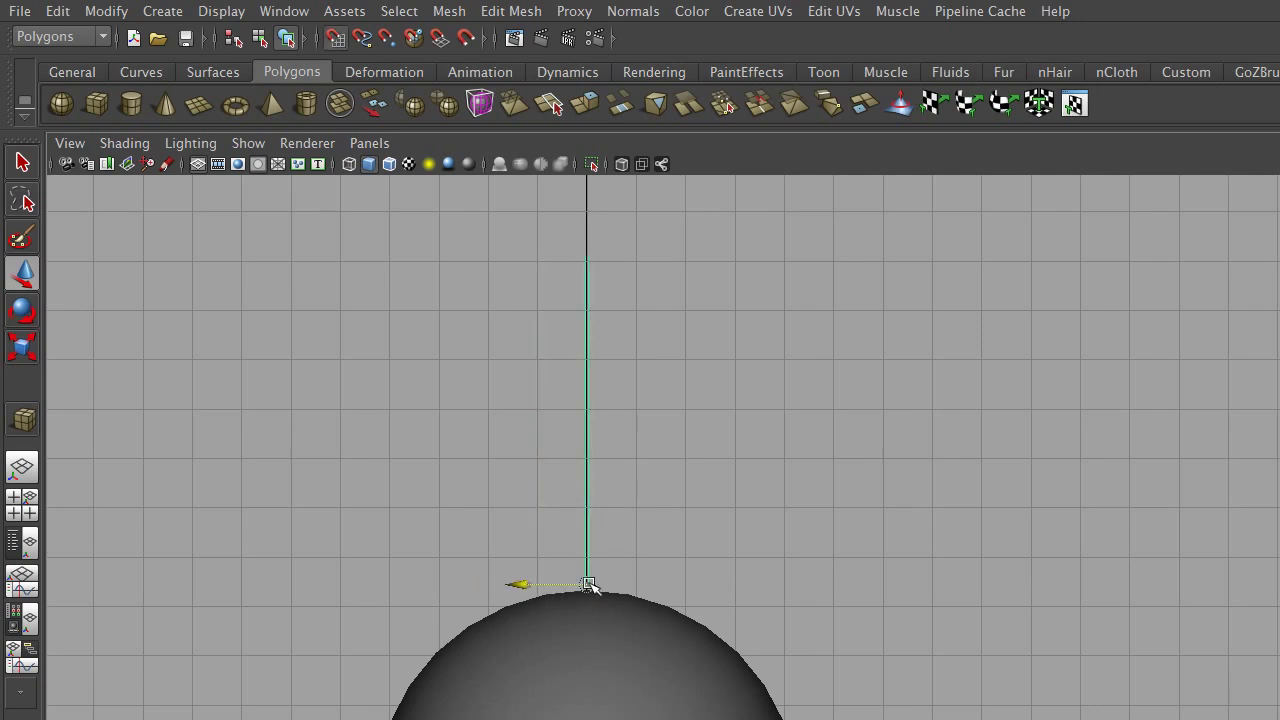
{"action": "left_click", "coordinate": [715, 513]}
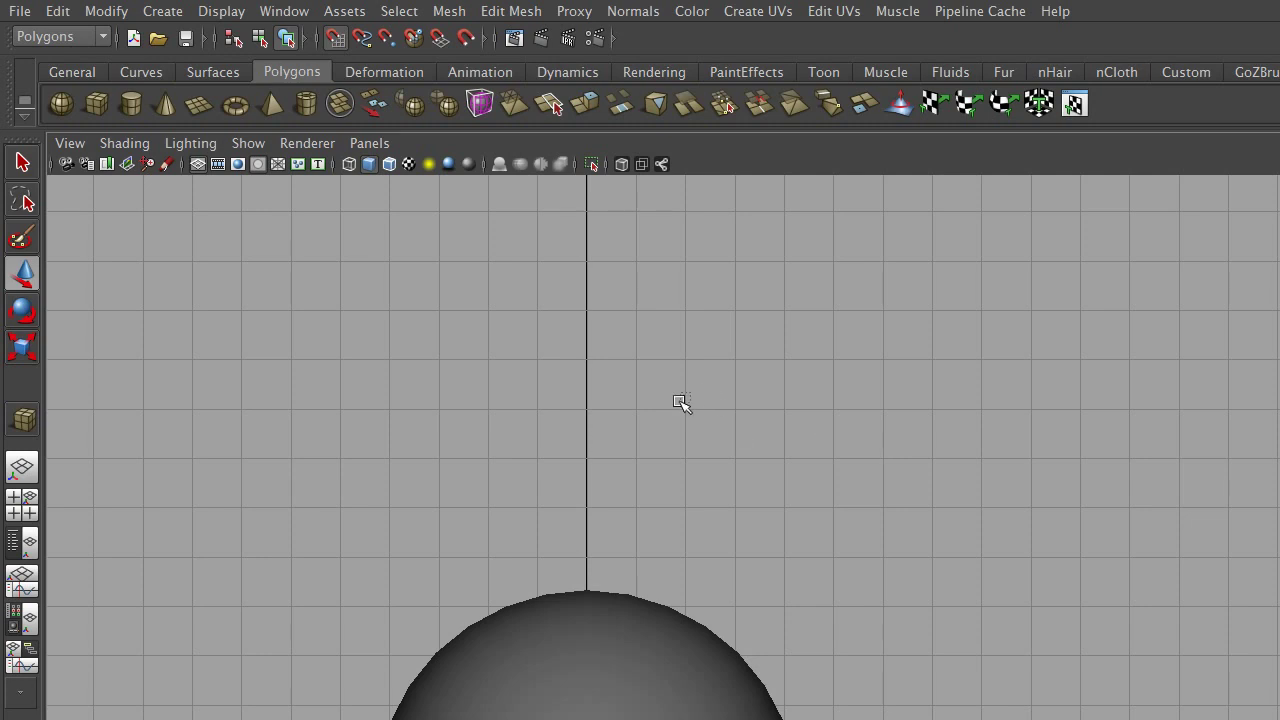
- Orbit around the missile in perspective and reselect the tail fin
{"action": "key", "text": "space"}
{"action": "key", "text": "space"}
{"action": "mouse_move", "coordinate": [991, 400]}
{"action": "left_mouse_down", "text": "alt"}
{"action": "mouse_move", "coordinate": [760, 403]}
{"action": "mouse_move", "coordinate": [757, 326]}
{"action": "left_mouse_up", "text": "alt"}
{"action": "left_click", "coordinate": [747, 384]}
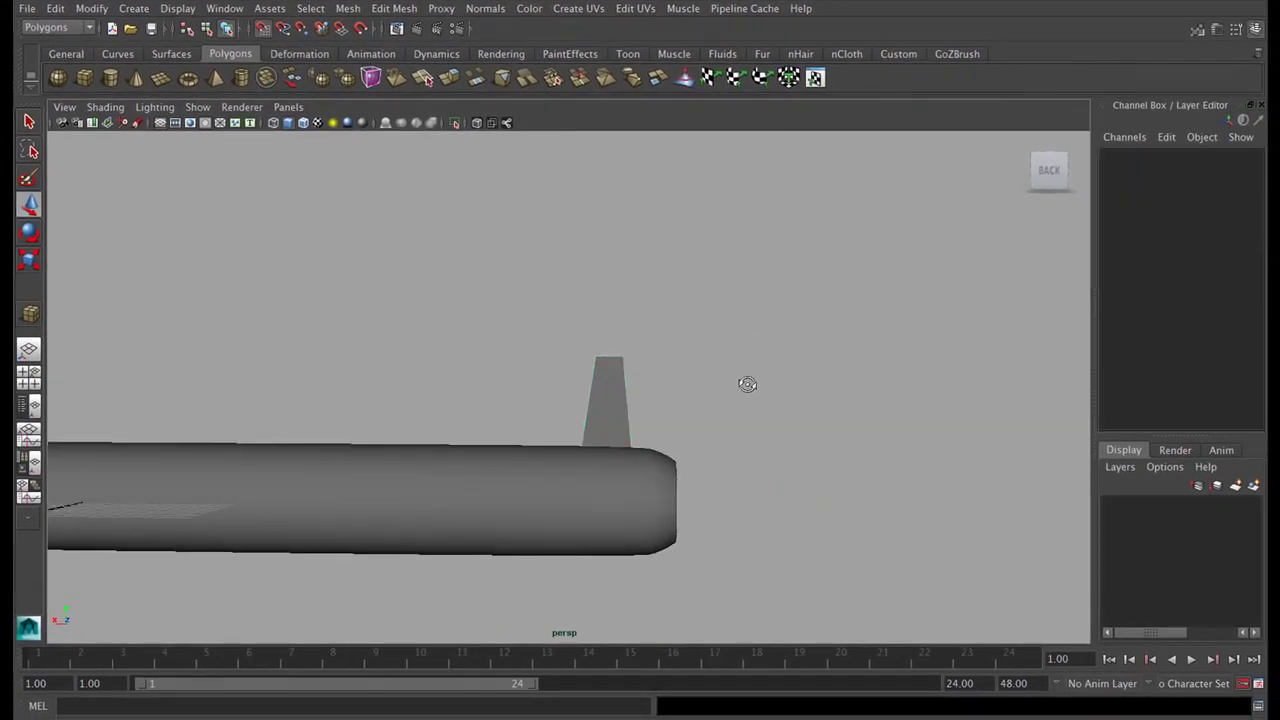
{"action": "mouse_move", "coordinate": [747, 384]}
{"action": "left_mouse_down", "text": "alt"}
{"action": "mouse_move", "coordinate": [674, 380]}
{"action": "mouse_move", "coordinate": [634, 397]}
{"action": "left_mouse_up", "text": "alt"}
{"action": "left_click", "coordinate": [603, 391]}
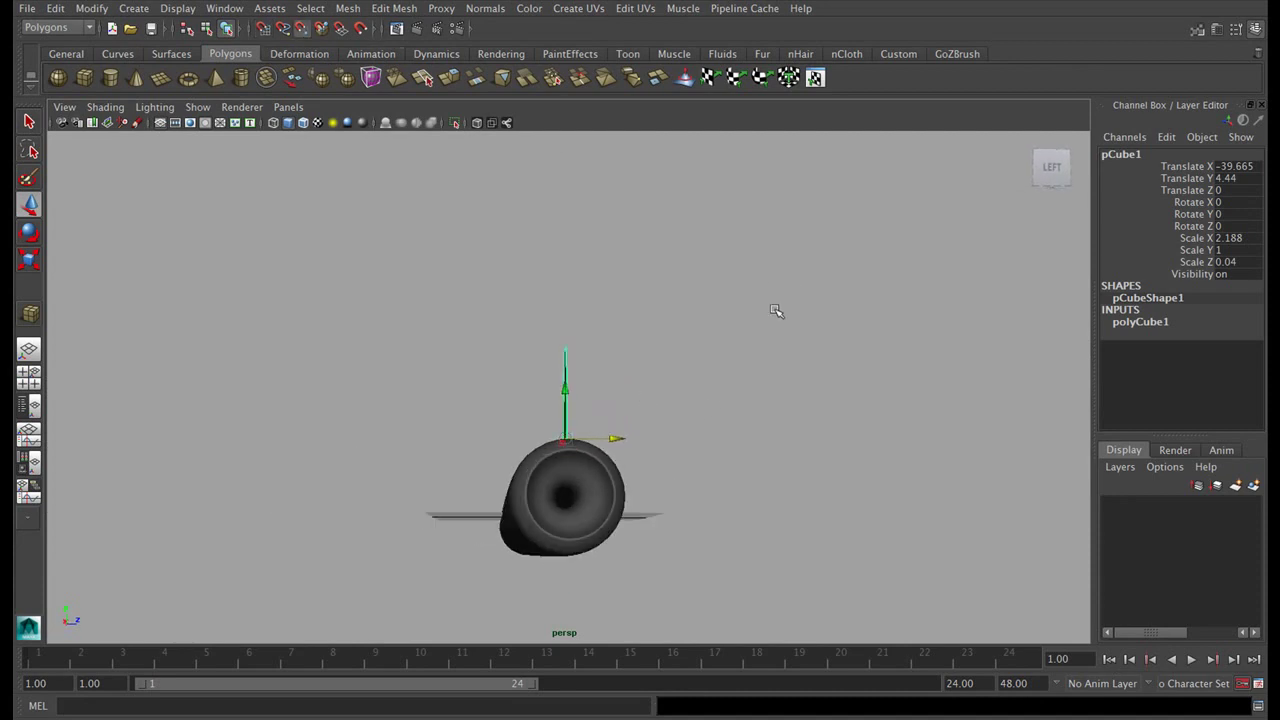
- Grid-snap the fin down to the fuselage centre in side view, then undo that move
{"action": "key", "text": "space"}
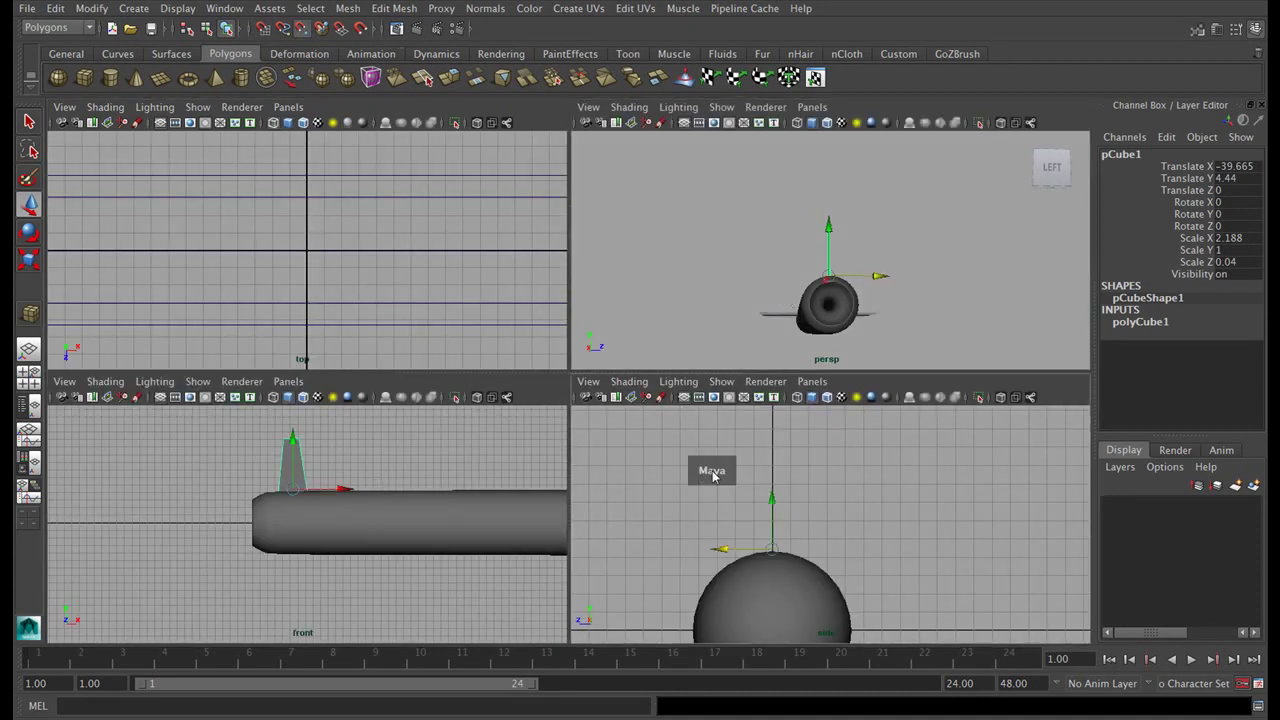
{"action": "key", "text": "space"}
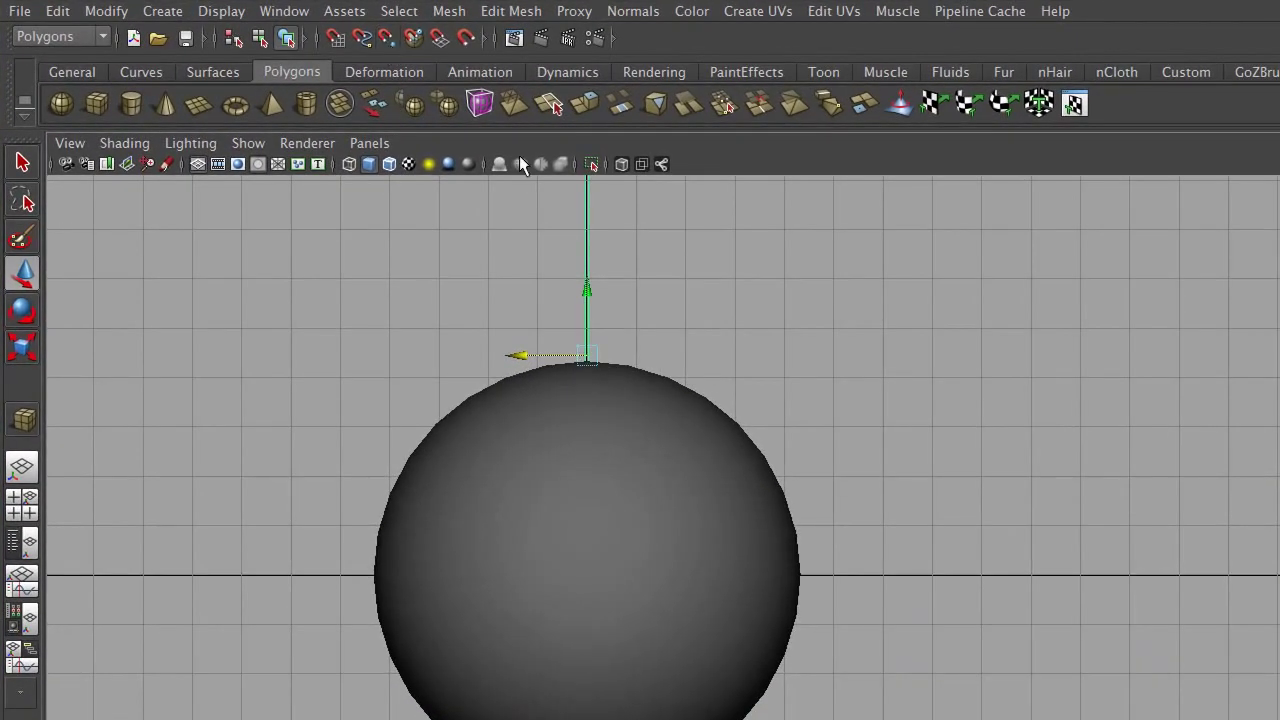
{"action": "left_click", "coordinate": [336, 36]}
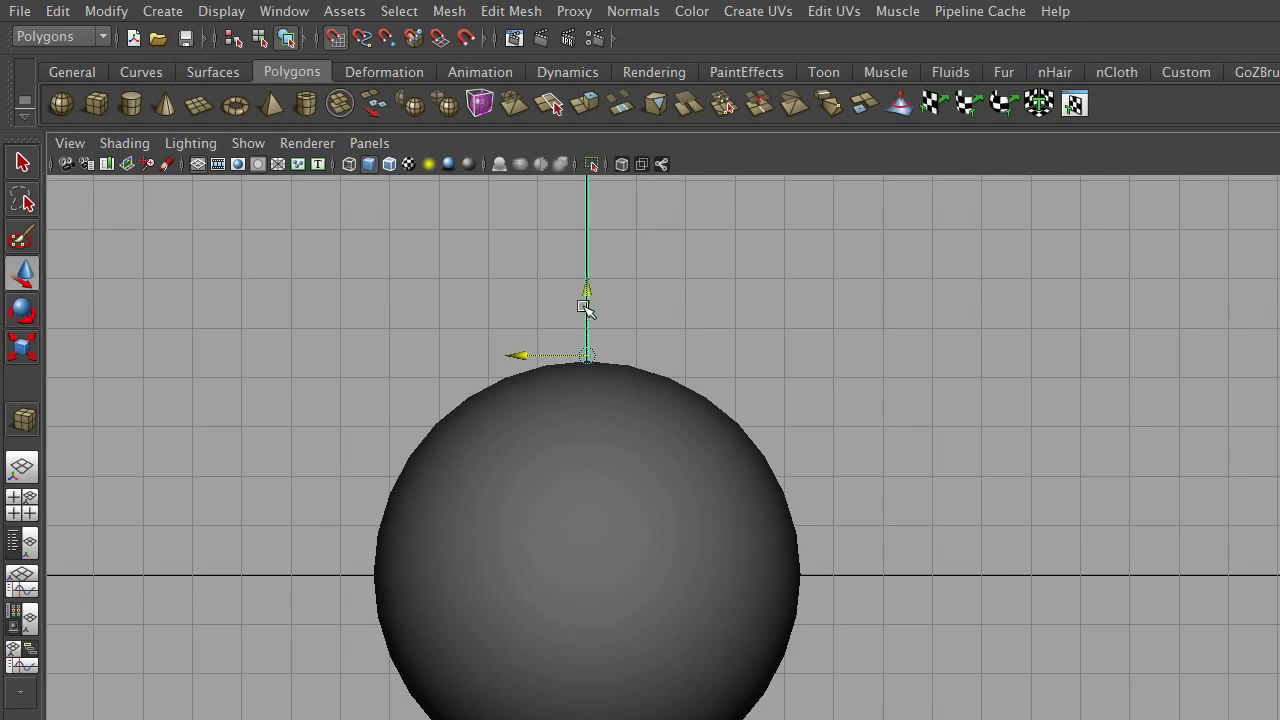
{"action": "left_click_drag", "start_coordinate": [588, 296], "coordinate": [580, 568]}
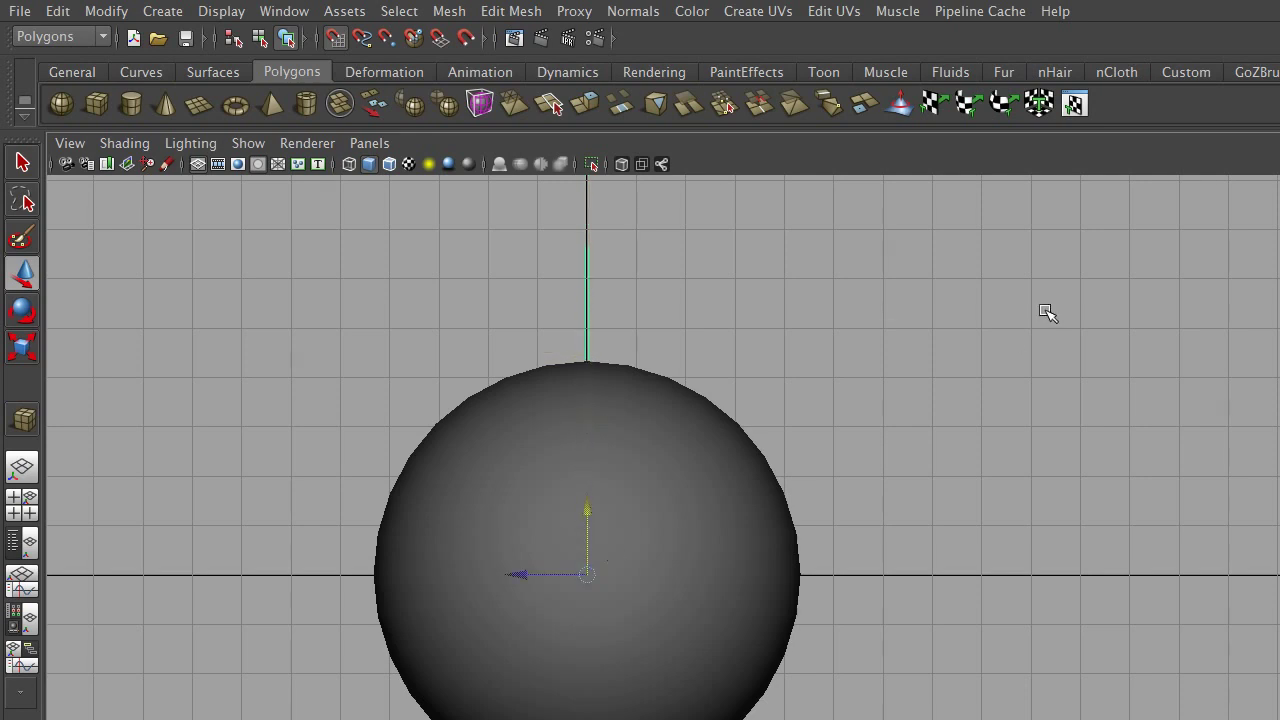
{"action": "key", "text": "space"}
{"action": "key", "text": "space"}
{"action": "key", "text": "ctrl+z"}
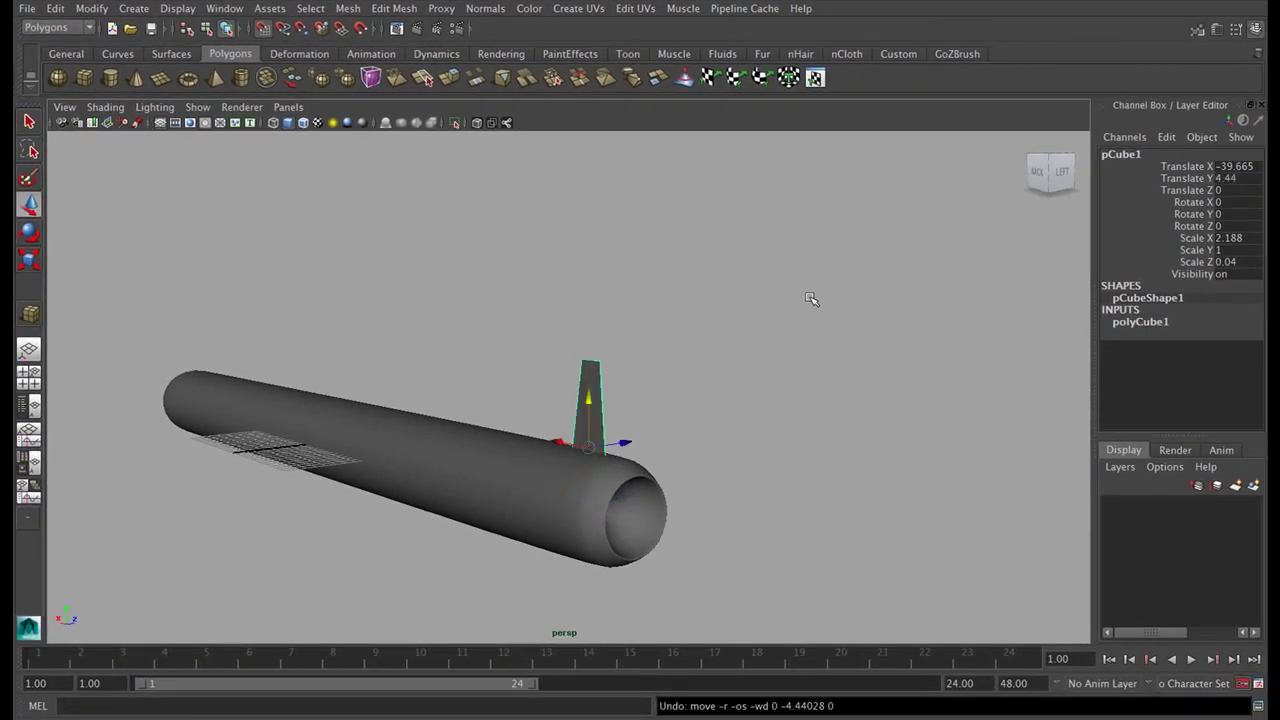
{"action": "mouse_move", "coordinate": [773, 300]}
{"action": "left_mouse_down", "text": "alt"}
{"action": "mouse_move", "coordinate": [826, 277]}
{"action": "mouse_move", "coordinate": [683, 314]}
{"action": "mouse_move", "coordinate": [726, 310]}
{"action": "left_mouse_up", "text": "alt"}
- Review the fin's placement from the four-view layout and perspective view
{"action": "key", "text": "space"}
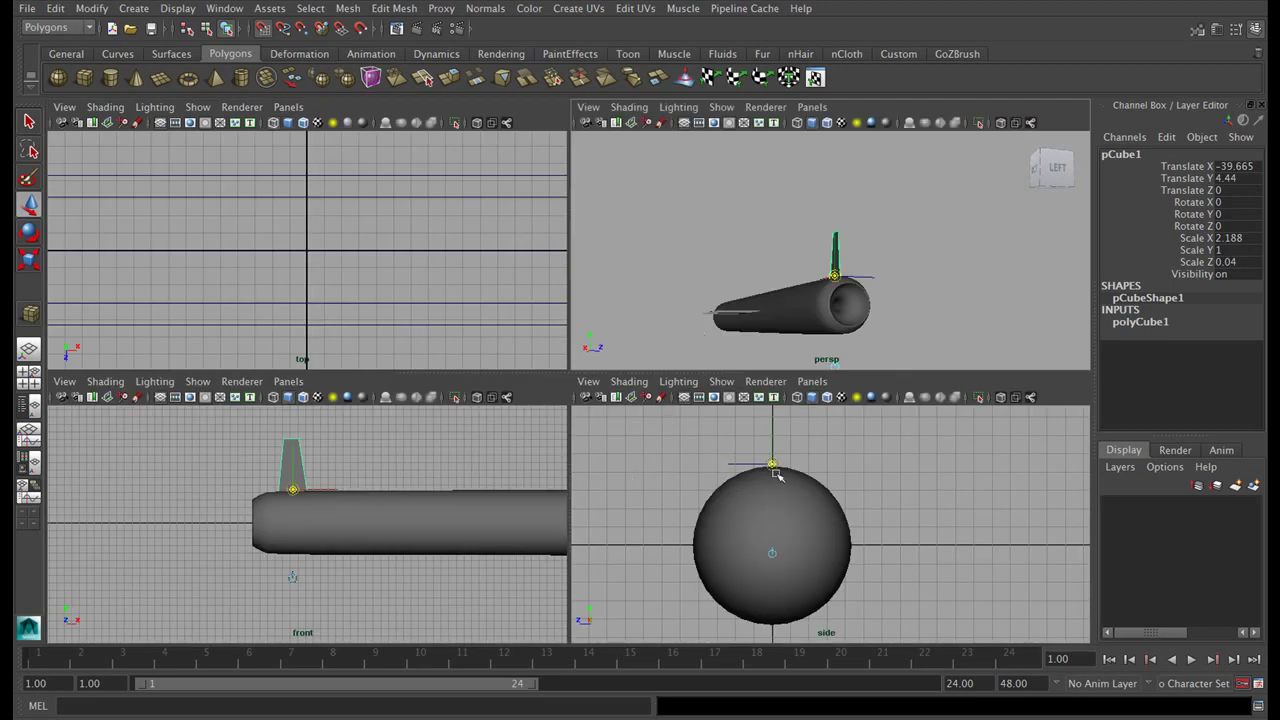
{"action": "key", "text": "space"}
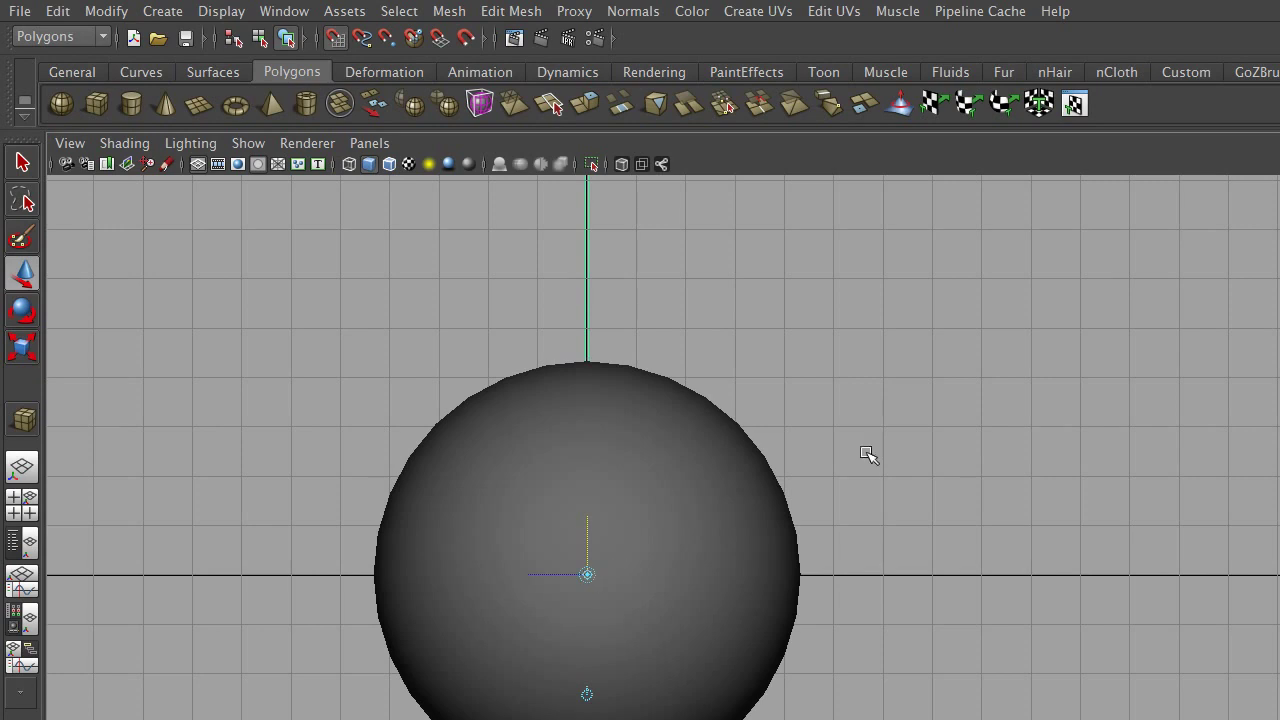
{"action": "key", "text": "space"}
{"action": "key", "text": "space"}
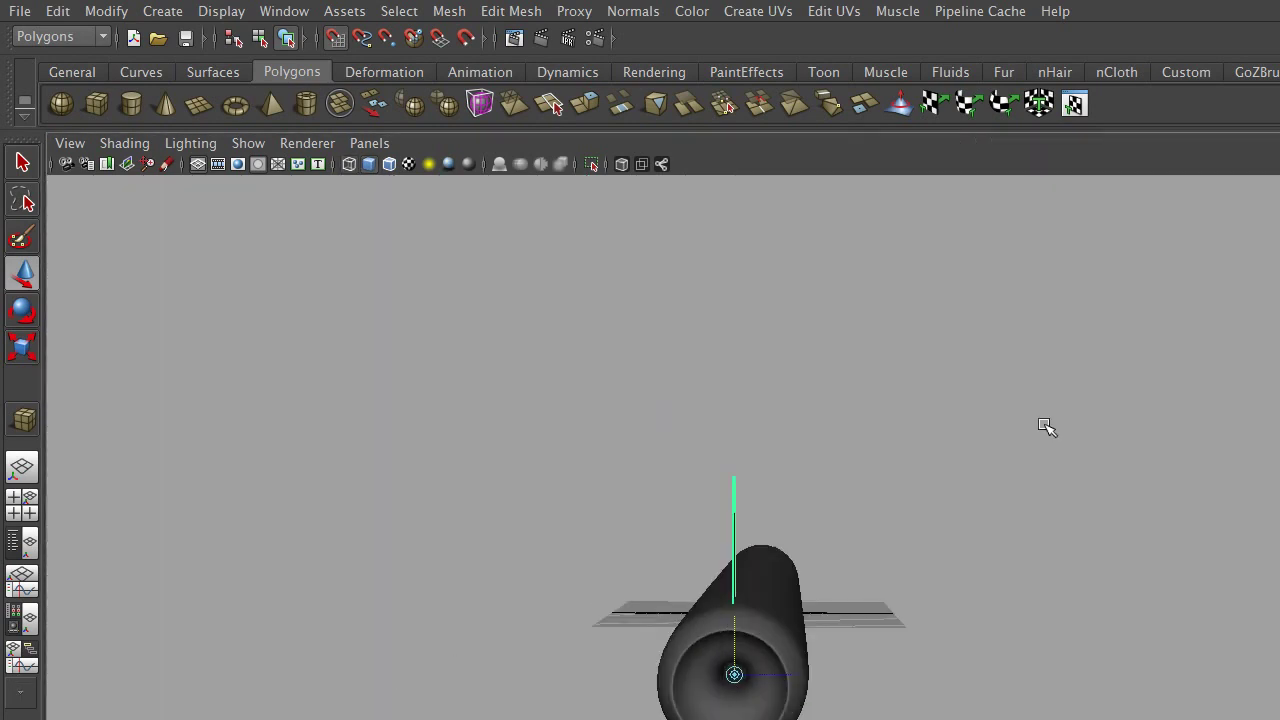
{"action": "mouse_move", "coordinate": [556, 226]}
{"action": "left_mouse_down", "text": "alt"}
{"action": "mouse_move", "coordinate": [453, 182]}
{"action": "mouse_move", "coordinate": [474, 183]}
{"action": "left_mouse_up", "text": "alt"}
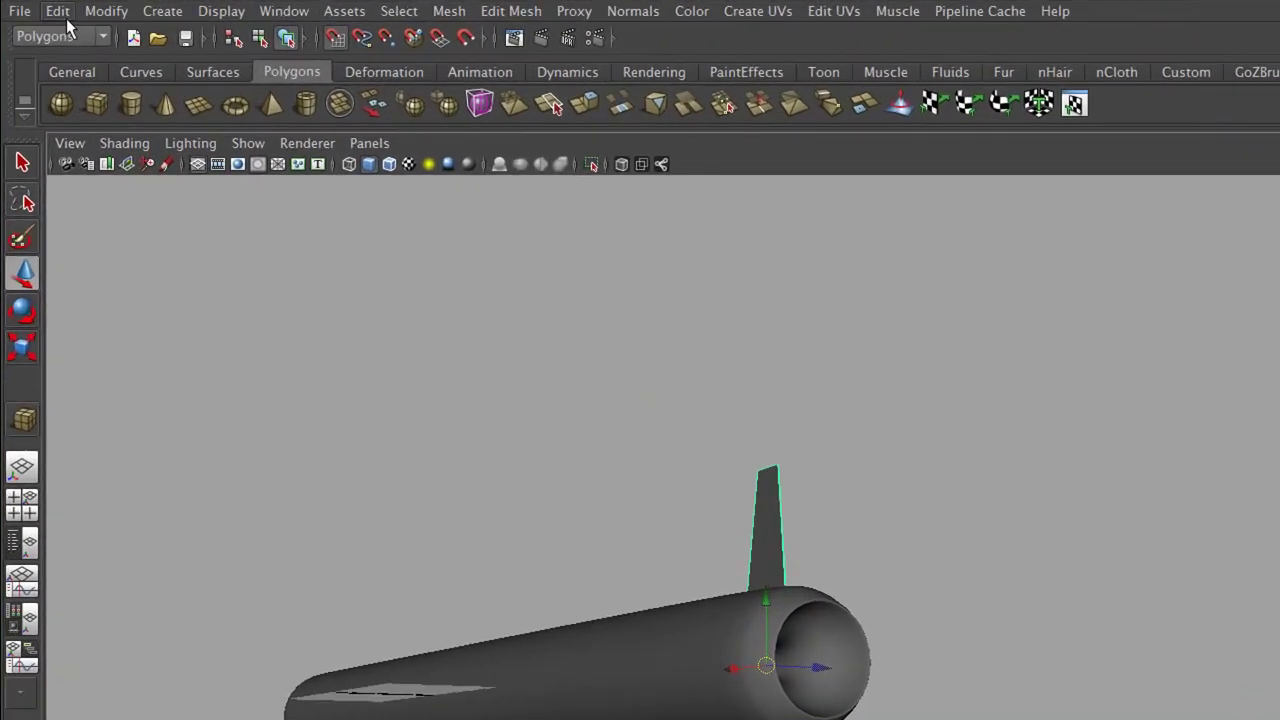
{"action": "left_click", "coordinate": [53, 12]}
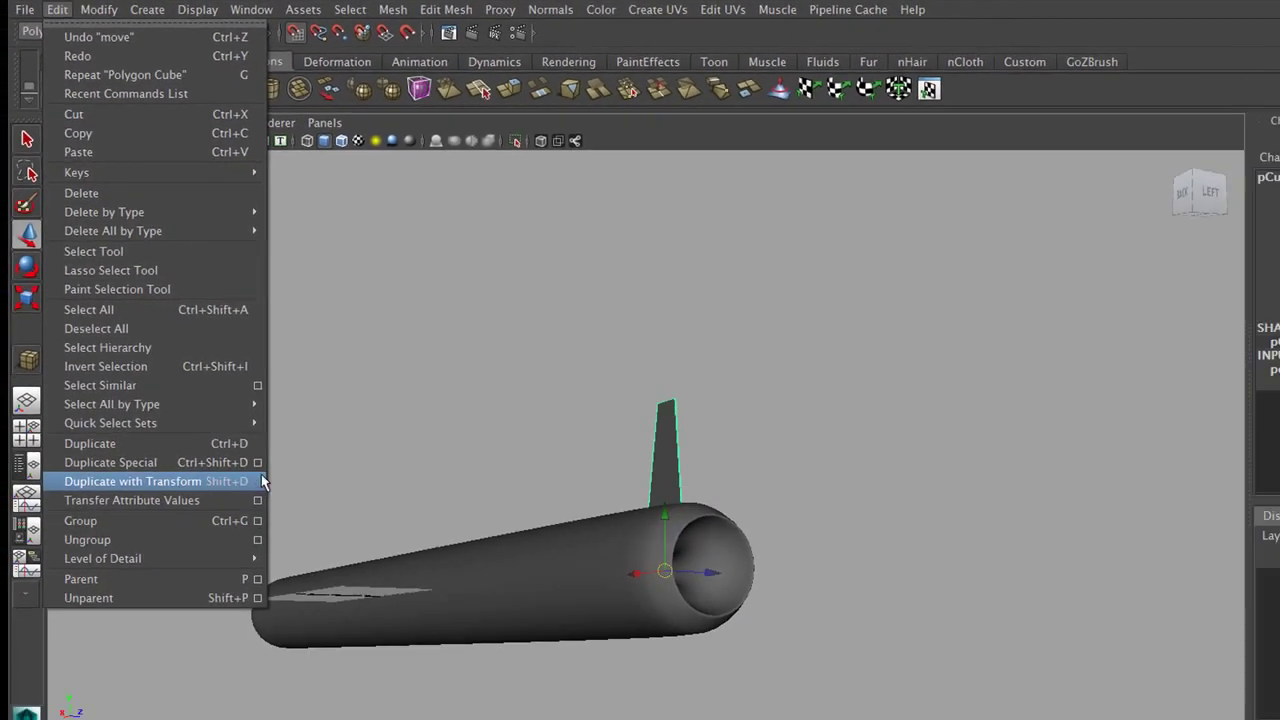
- Create three instanced fin copies at 90° Rotate X intervals via Duplicate Special
{"action": "left_click", "coordinate": [290, 539]}
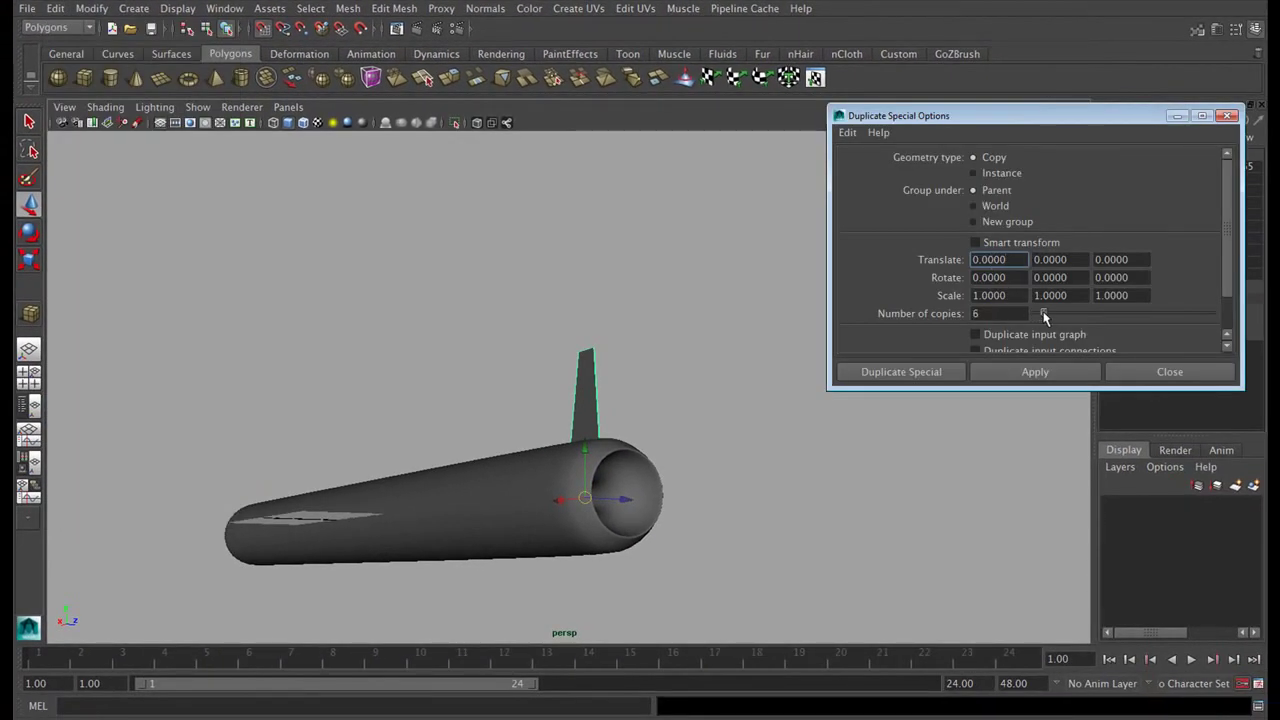
{"action": "left_click", "coordinate": [995, 314]}
{"action": "type", "text": "3"}
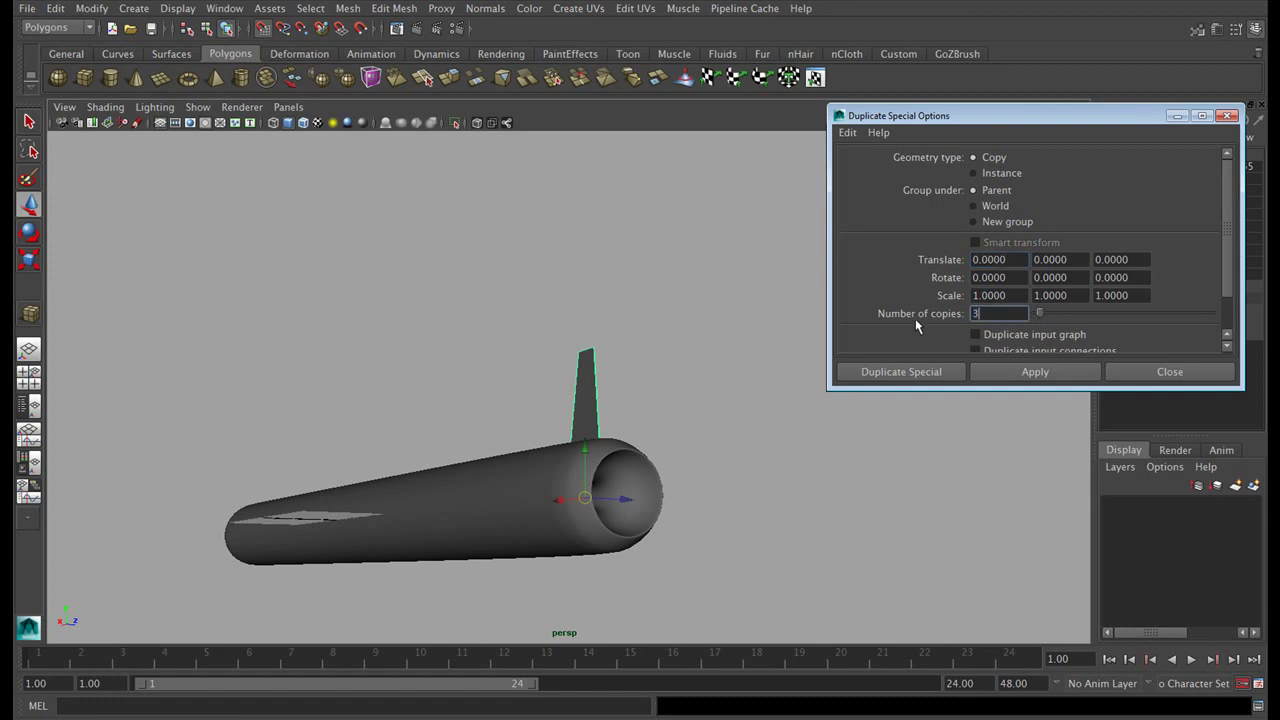
{"action": "left_click", "coordinate": [1012, 296]}
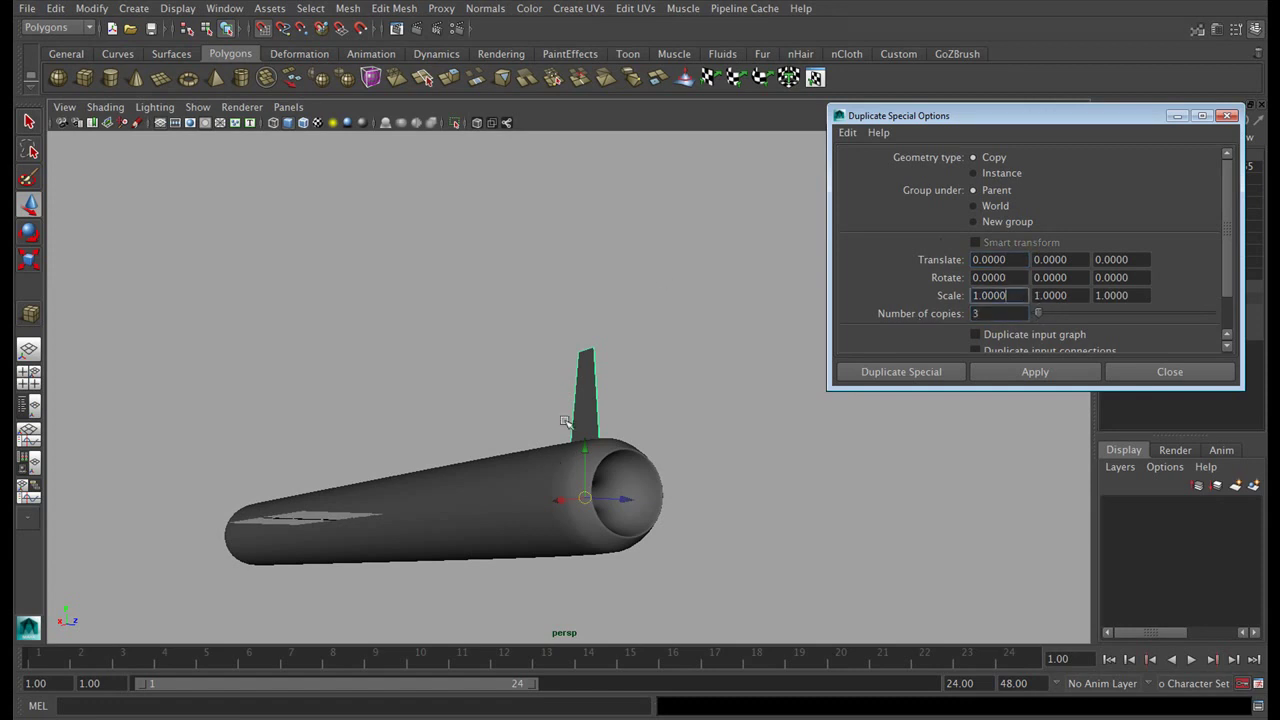
{"action": "double_click", "coordinate": [1022, 278]}
{"action": "type", "text": "90"}
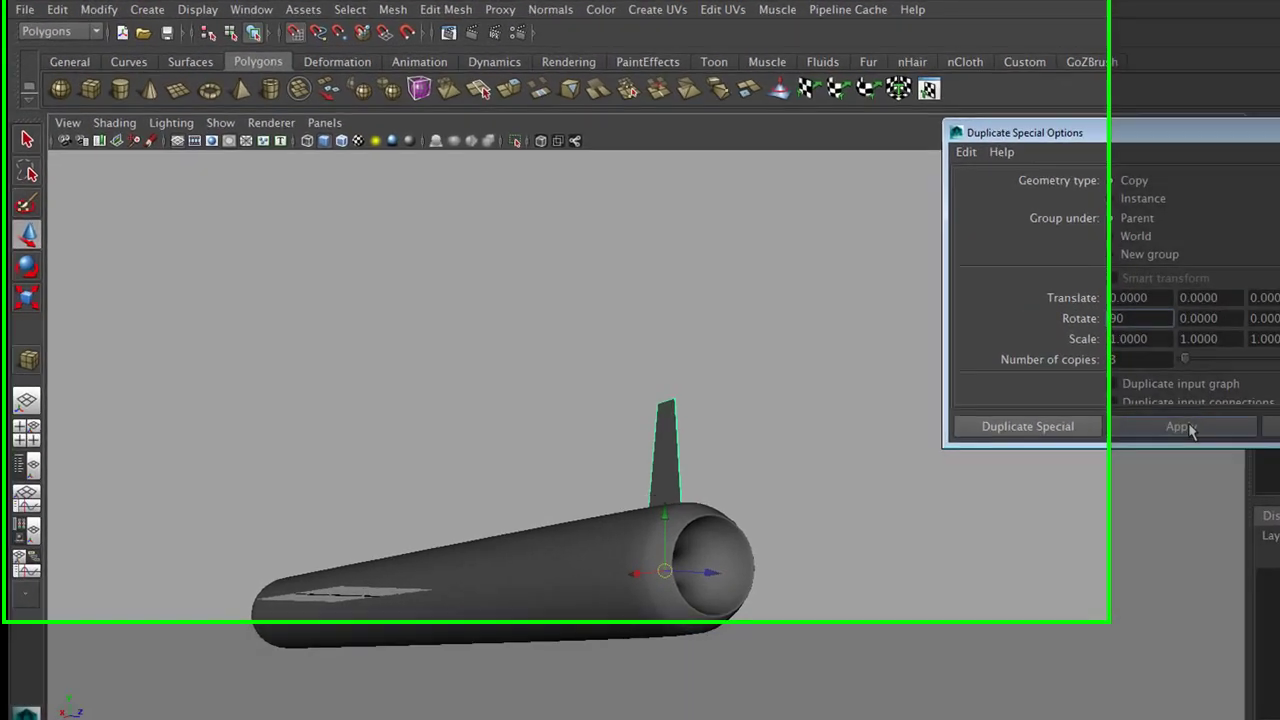
{"action": "left_click", "coordinate": [1060, 372]}
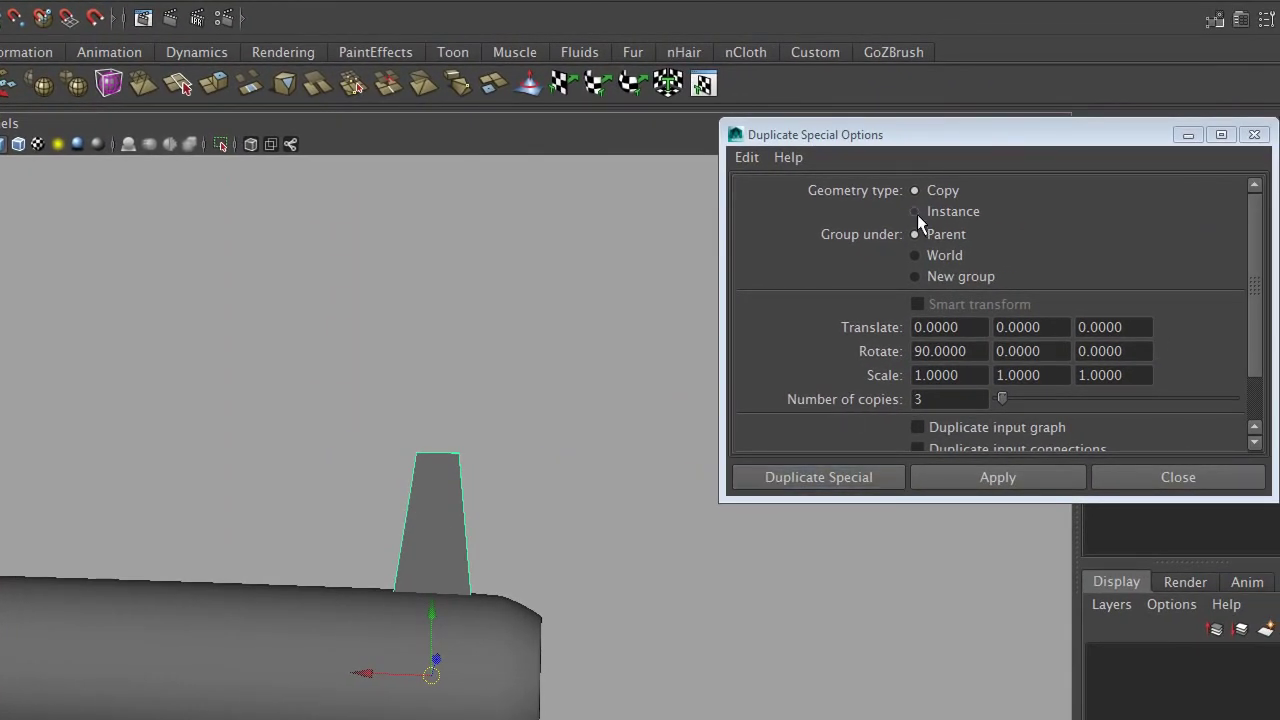
{"action": "left_click", "coordinate": [916, 212]}
{"action": "left_click_drag", "start_coordinate": [565, 489], "coordinate": [492, 454], "text": "alt"}
{"action": "left_click", "coordinate": [955, 471]}
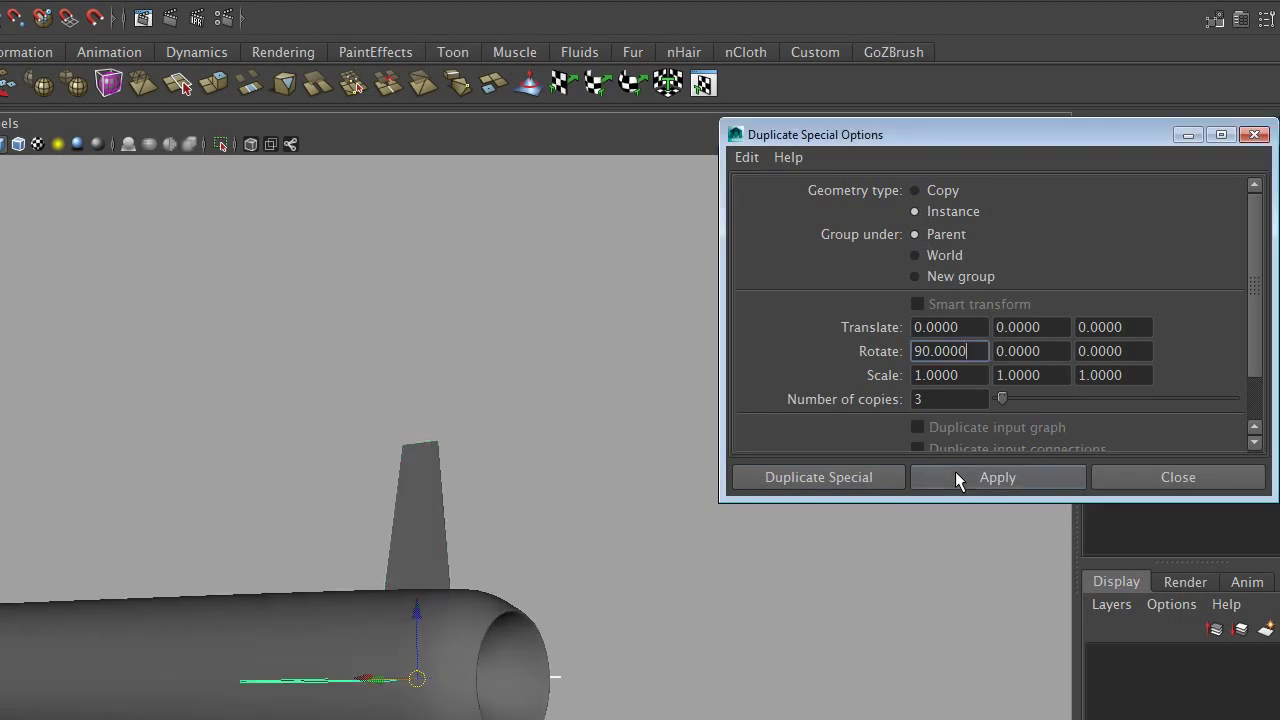
- Select the four tail fins and group them with Ctrl+G
{"action": "mouse_move", "coordinate": [506, 551]}
{"action": "left_mouse_down", "text": "alt"}
{"action": "mouse_move", "coordinate": [486, 537]}
{"action": "mouse_move", "coordinate": [529, 551]}
{"action": "left_mouse_up", "text": "alt"}
{"action": "left_click", "coordinate": [465, 535]}
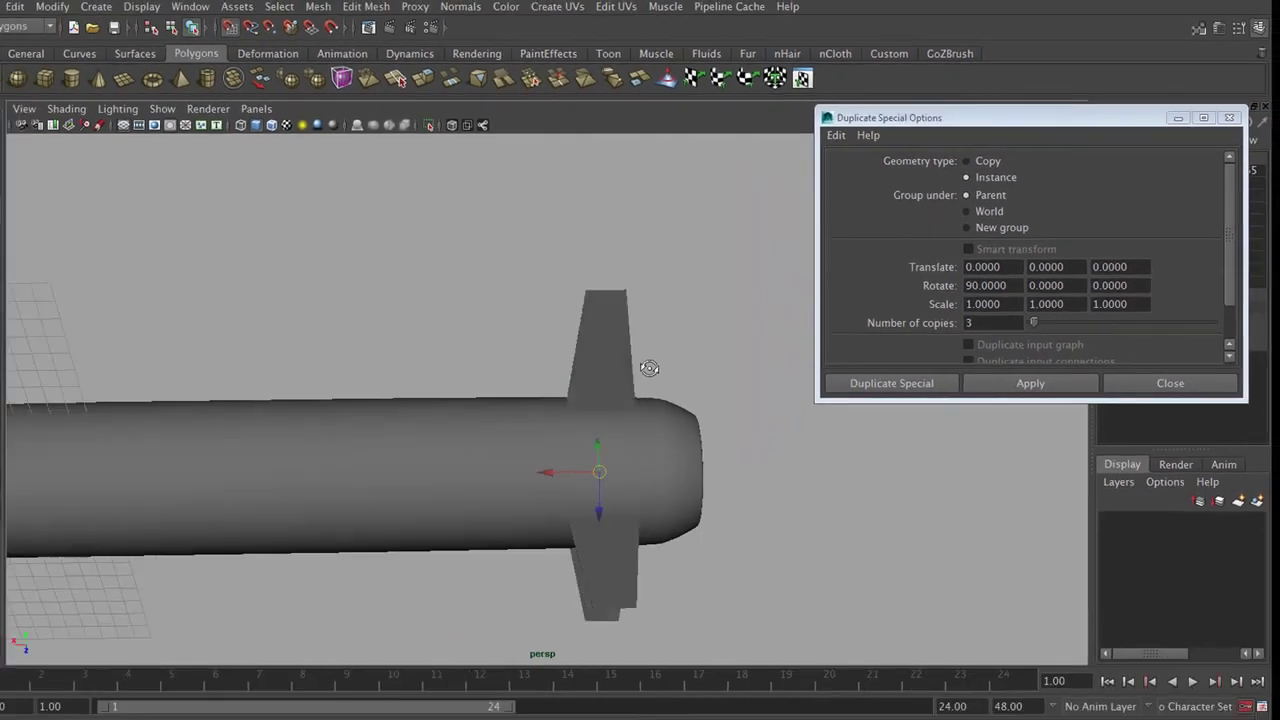
{"action": "mouse_move", "coordinate": [789, 531]}
{"action": "left_mouse_down", "text": "alt"}
{"action": "mouse_move", "coordinate": [609, 571]}
{"action": "mouse_move", "coordinate": [754, 588]}
{"action": "left_mouse_up", "text": "alt"}
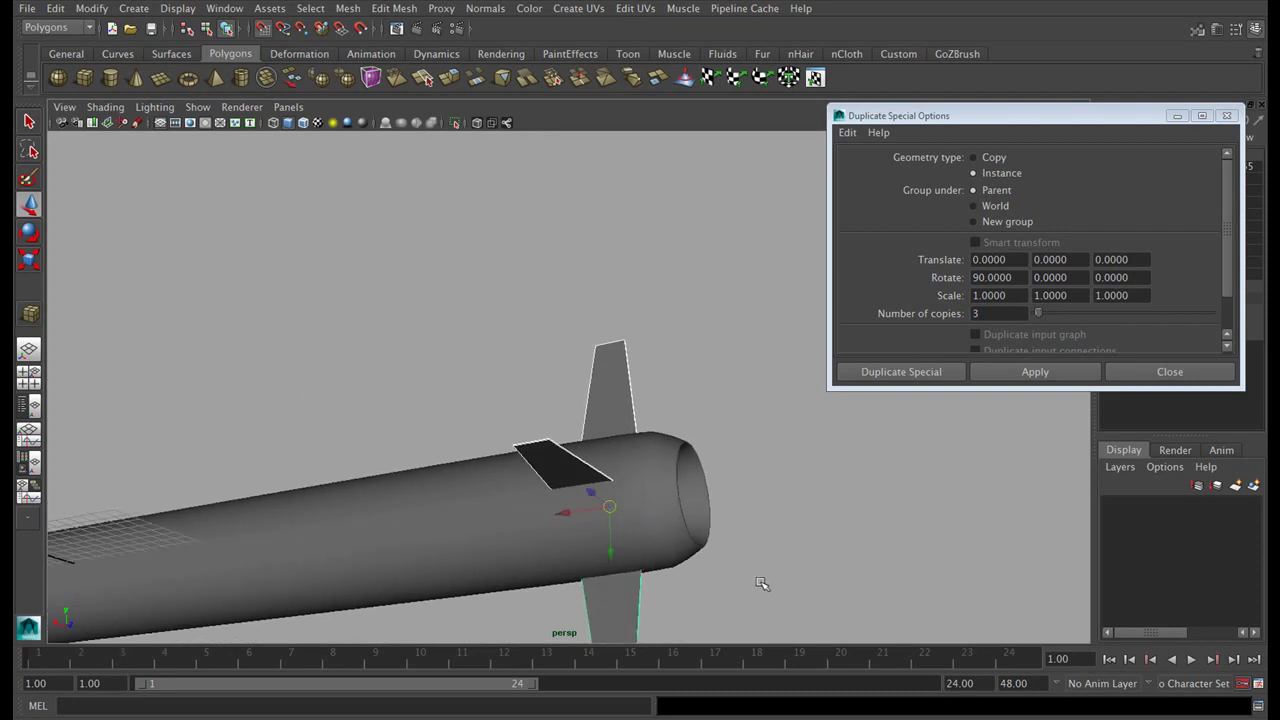
{"action": "key", "text": "ctrl+g"}
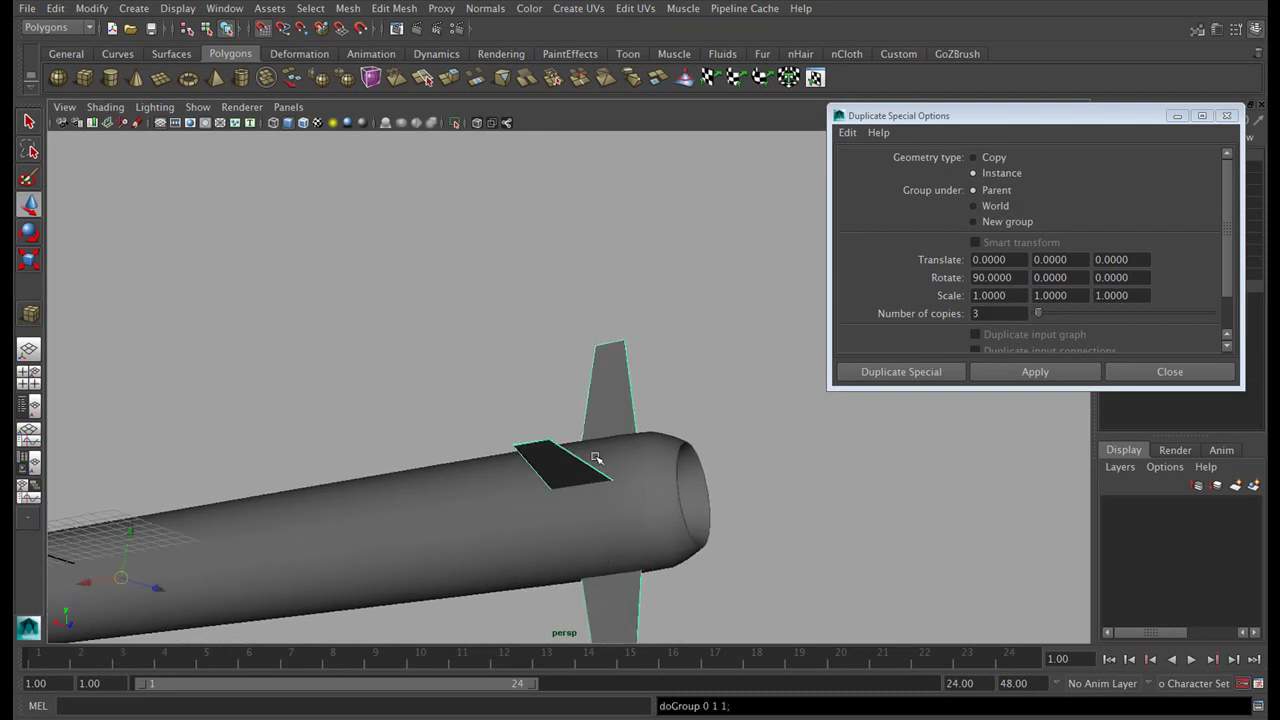
{"action": "left_click_drag", "start_coordinate": [578, 455], "coordinate": [657, 491], "text": "alt"}
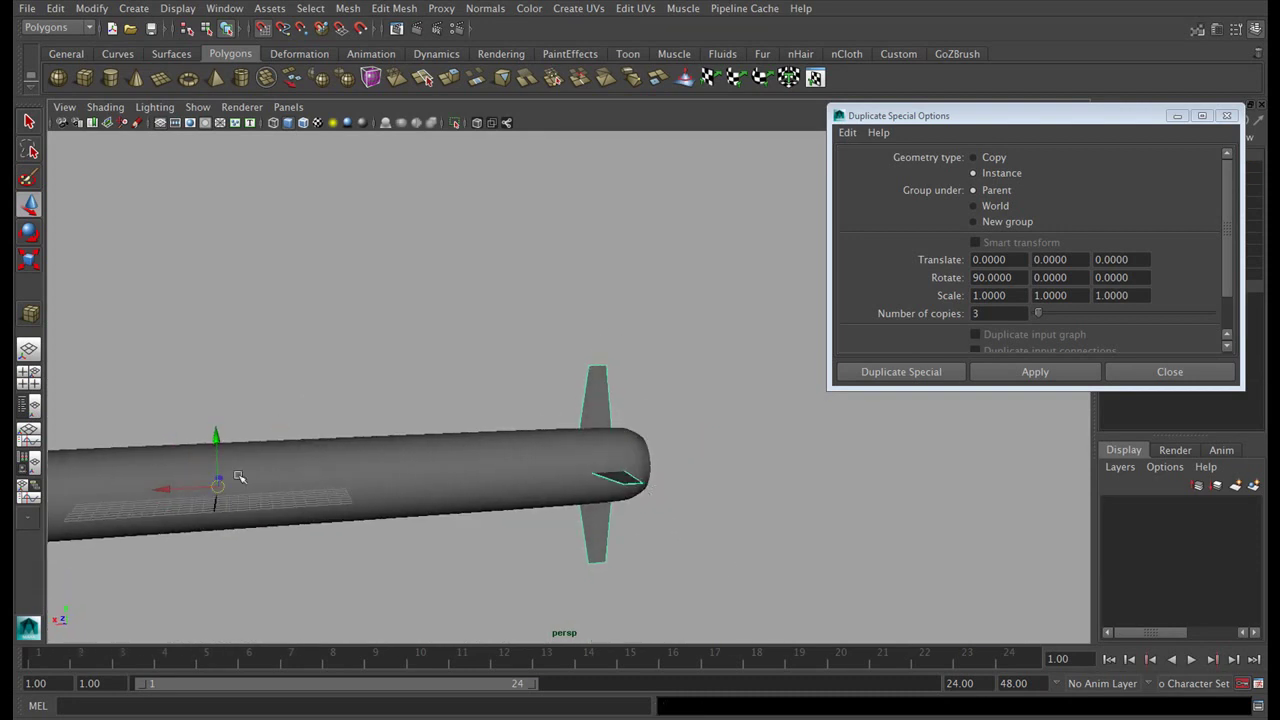
{"action": "left_click", "coordinate": [92, 8]}
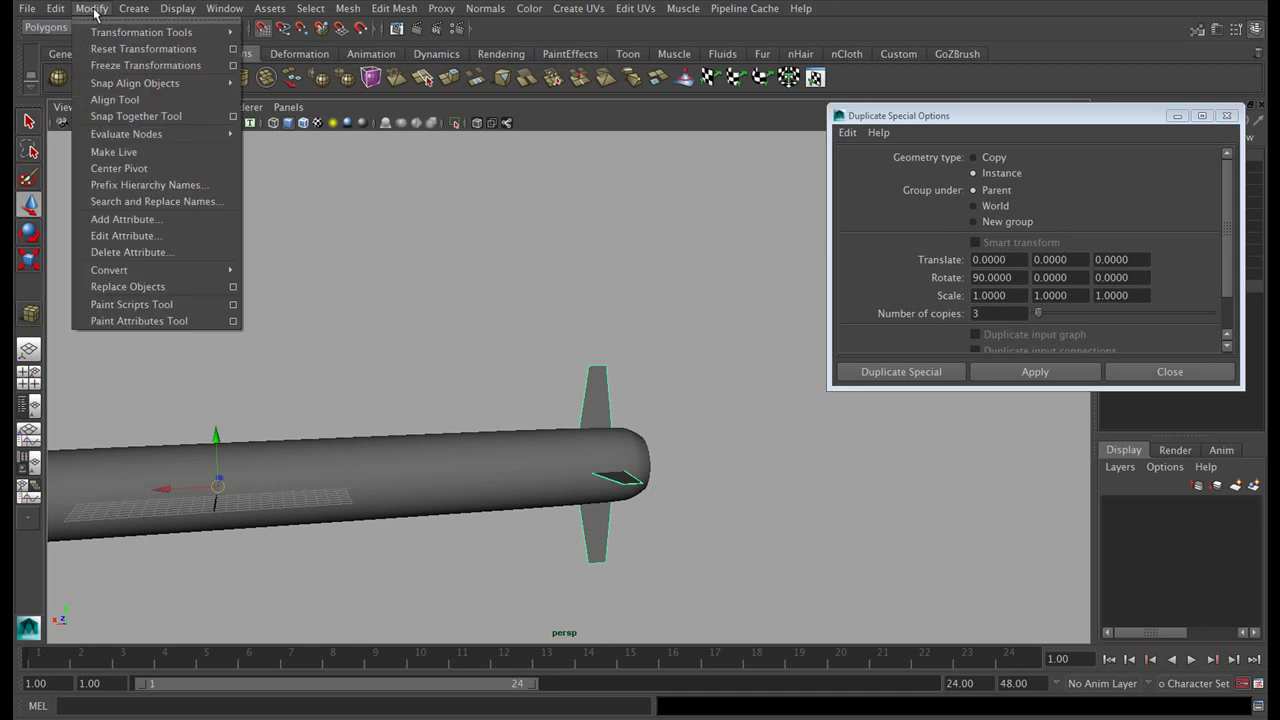
- Center the fin group's pivot and slide the fins slightly toward the tail
{"action": "left_click", "coordinate": [150, 168]}
{"action": "left_click_drag", "start_coordinate": [553, 469], "coordinate": [597, 467]}
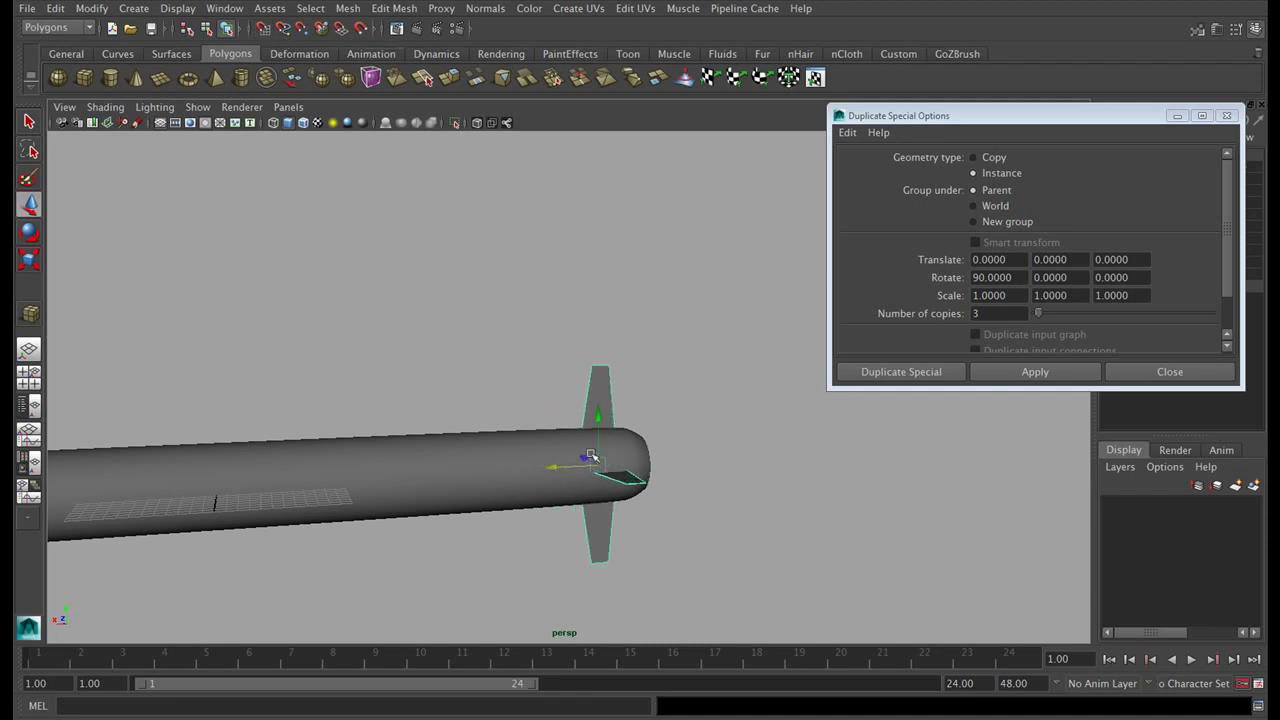
{"action": "left_click_drag", "start_coordinate": [550, 470], "coordinate": [558, 469]}
- Scale the fin's outer vertices to make the fin taller
{"action": "right_click_drag", "start_coordinate": [618, 372], "coordinate": [538, 366]}
{"action": "mouse_move", "coordinate": [652, 348]}
{"action": "left_mouse_down"}
{"action": "mouse_move", "coordinate": [577, 381]}
{"action": "mouse_move", "coordinate": [556, 370]}
{"action": "left_mouse_up"}
{"action": "key", "text": "r"}
{"action": "left_click_drag", "start_coordinate": [607, 316], "coordinate": [608, 310]}
{"action": "mouse_move", "coordinate": [688, 352]}
{"action": "left_mouse_down", "text": "alt"}
{"action": "mouse_move", "coordinate": [592, 324]}
{"action": "mouse_move", "coordinate": [626, 312]}
{"action": "mouse_move", "coordinate": [634, 341]}
{"action": "mouse_move", "coordinate": [694, 384]}
{"action": "left_mouse_up", "text": "alt"}
- Put the top fin in component mode, save the scene, and select the tail fin
{"action": "left_click", "coordinate": [608, 355]}
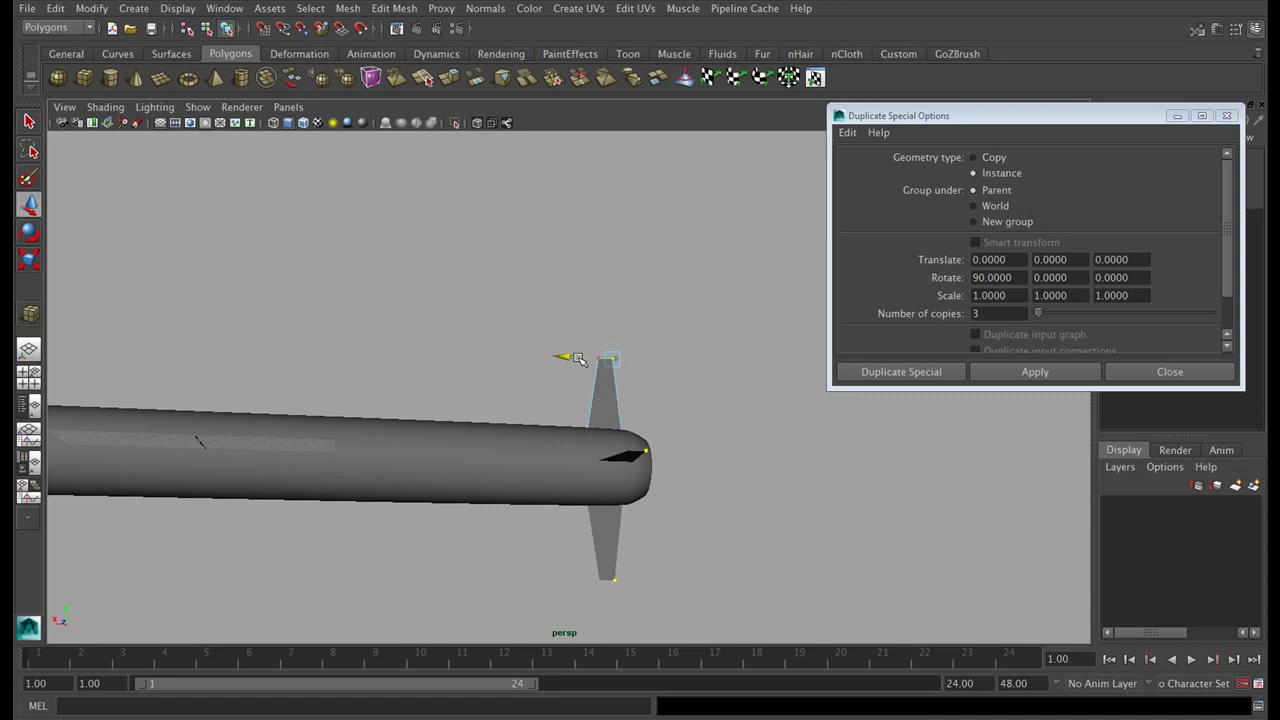
{"action": "right_click", "coordinate": [606, 362]}
{"action": "left_click", "coordinate": [641, 362]}
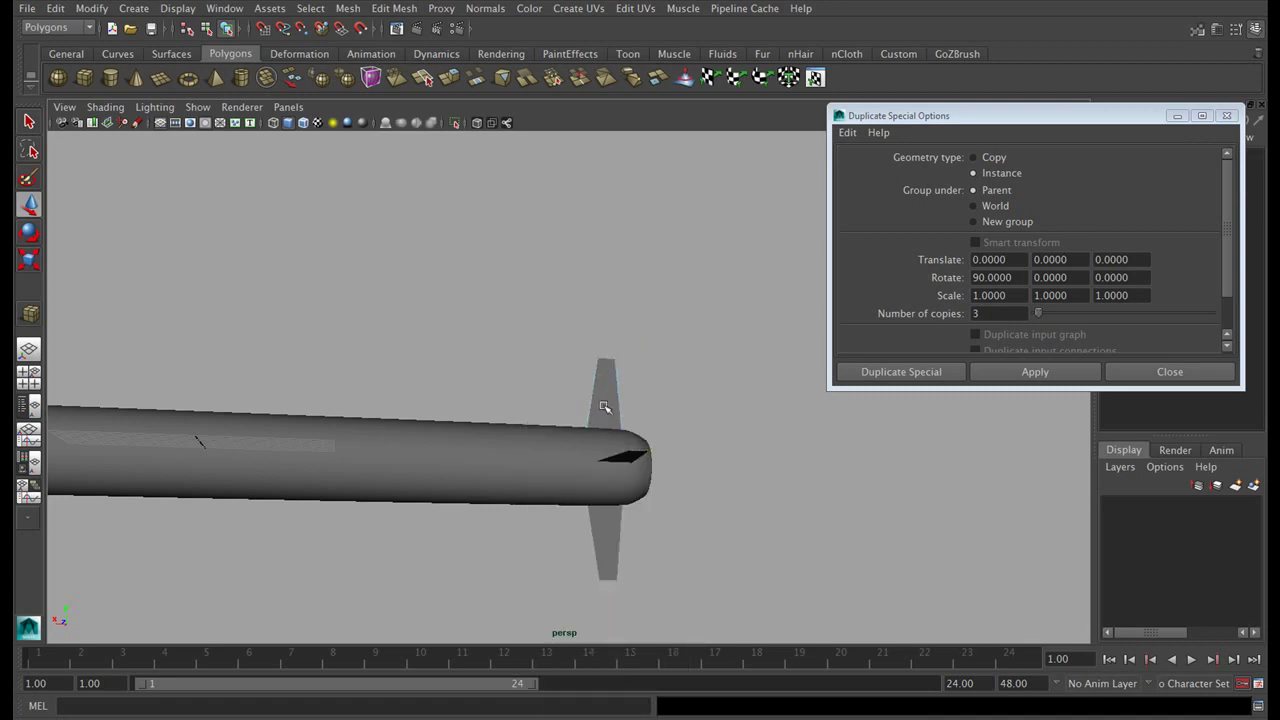
{"action": "mouse_move", "coordinate": [160, 168]}
{"action": "left_mouse_down", "text": "alt"}
{"action": "mouse_move", "coordinate": [845, 445]}
{"action": "mouse_move", "coordinate": [614, 486]}
{"action": "mouse_move", "coordinate": [700, 434]}
{"action": "mouse_move", "coordinate": [692, 441]}
{"action": "left_mouse_up", "text": "alt"}
{"action": "scroll", "coordinate": [692, 441], "scroll_direction": "up", "scroll_amount": 2}
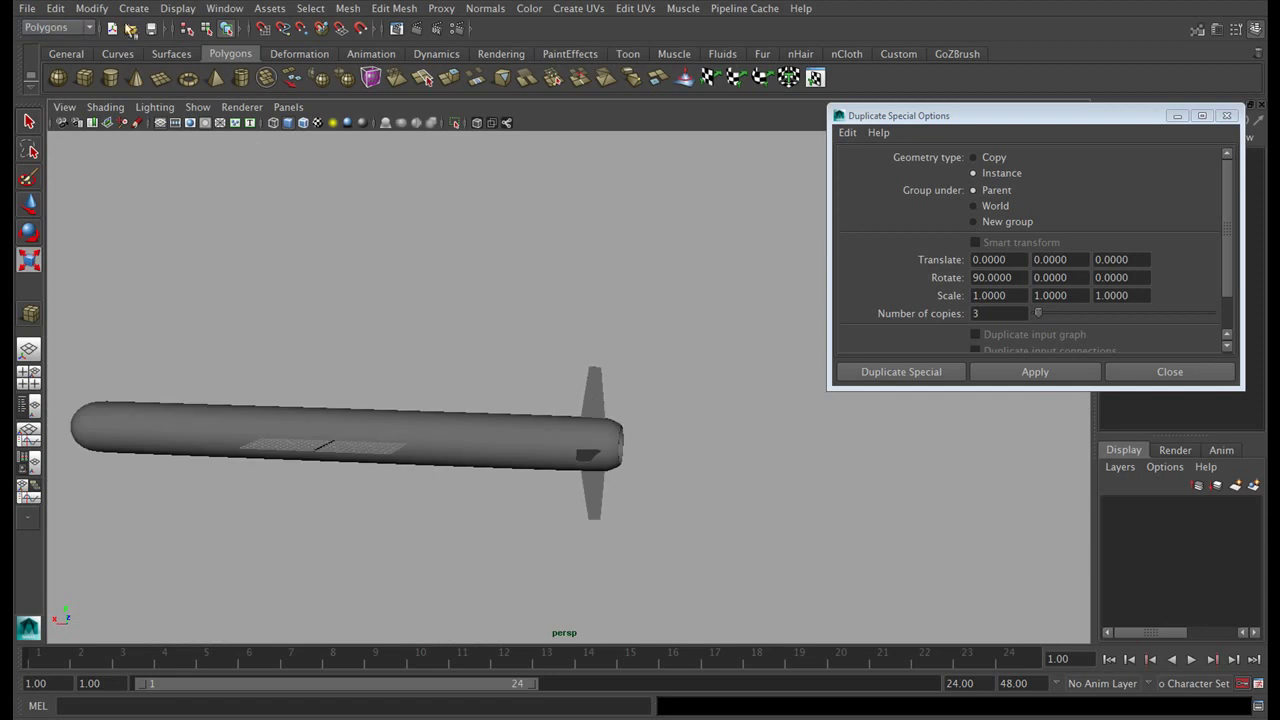
{"action": "left_click", "coordinate": [152, 30]}
{"action": "scroll", "coordinate": [420, 268], "scroll_direction": "up", "scroll_amount": 3}
{"action": "left_click", "coordinate": [779, 393]}
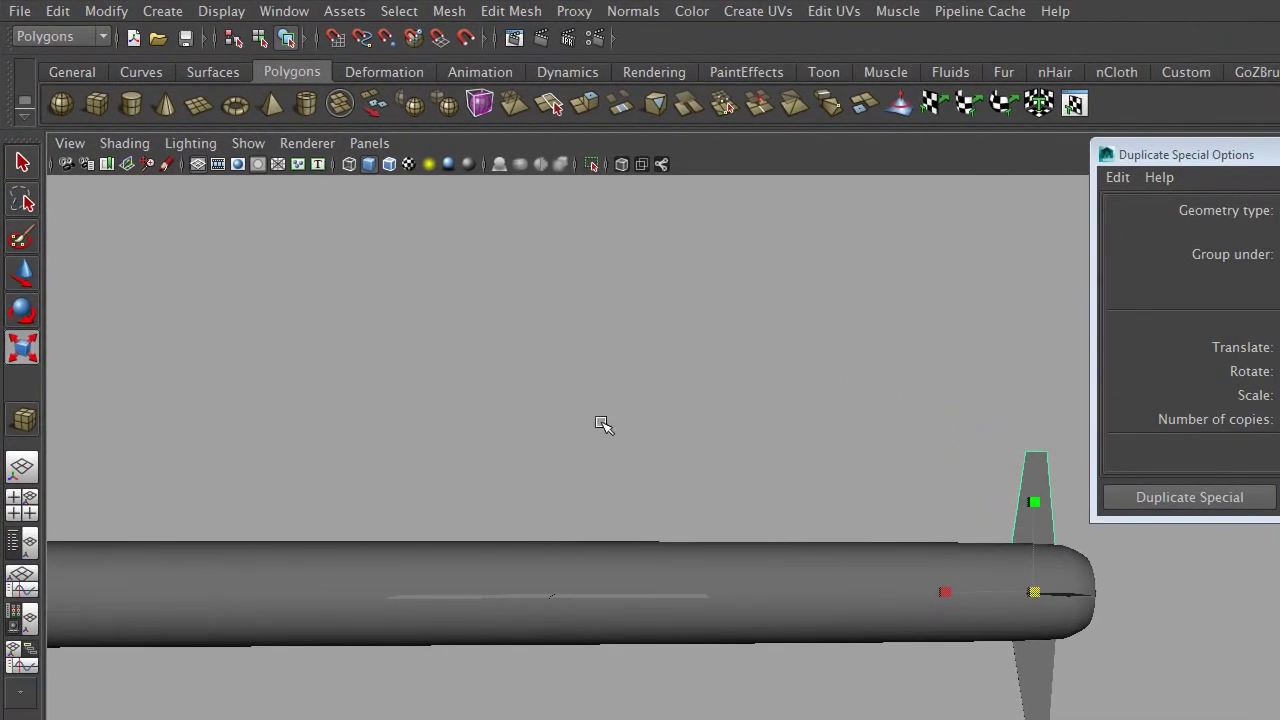
- Move the fin forward to the missile's mid-body and widen it along the body
{"action": "left_click", "coordinate": [22, 272]}
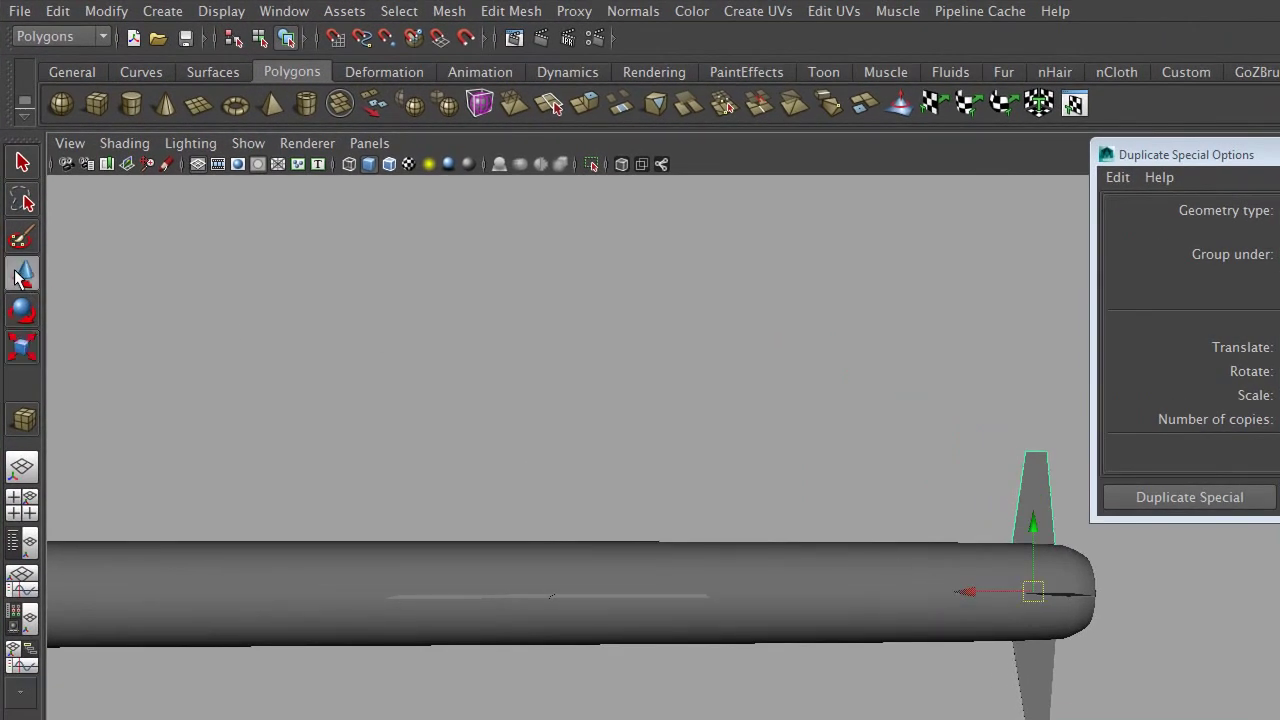
{"action": "mouse_move", "coordinate": [946, 589]}
{"action": "left_mouse_down"}
{"action": "mouse_move", "coordinate": [408, 562]}
{"action": "mouse_move", "coordinate": [437, 557]}
{"action": "mouse_move", "coordinate": [45, 573]}
{"action": "left_mouse_up"}
{"action": "left_click", "coordinate": [22, 347]}
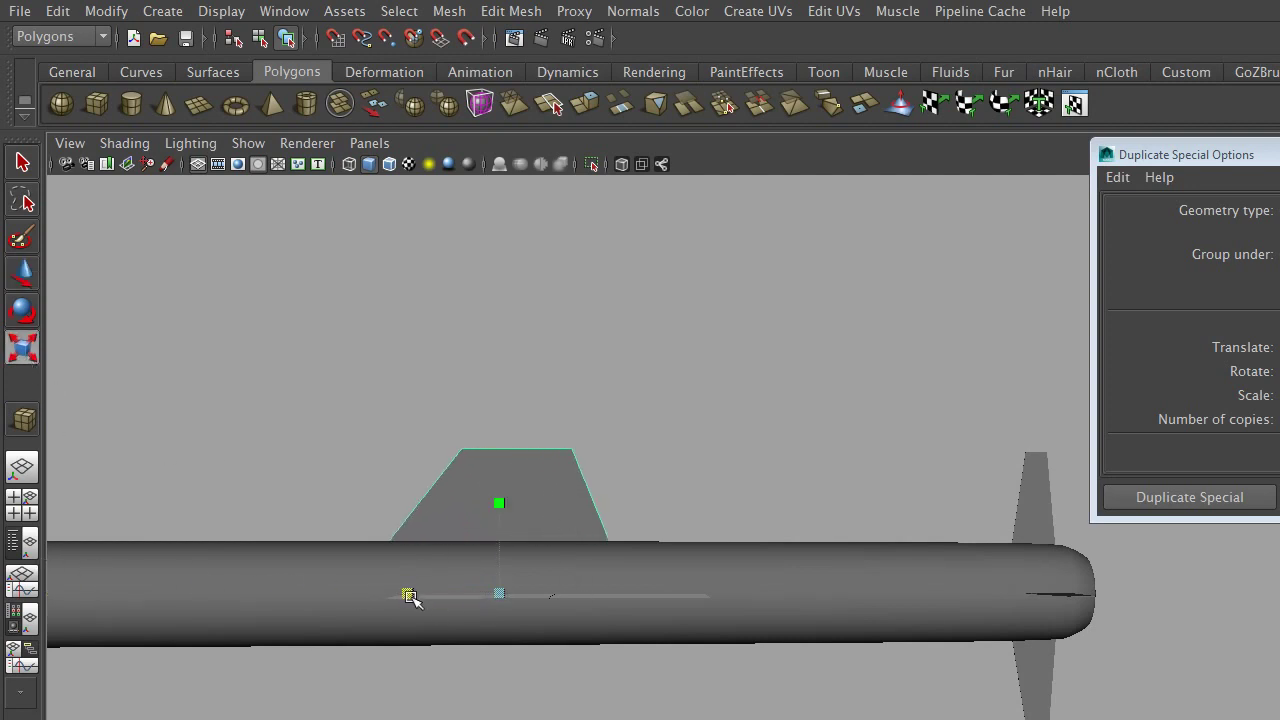
{"action": "left_click_drag", "start_coordinate": [410, 597], "coordinate": [397, 597]}
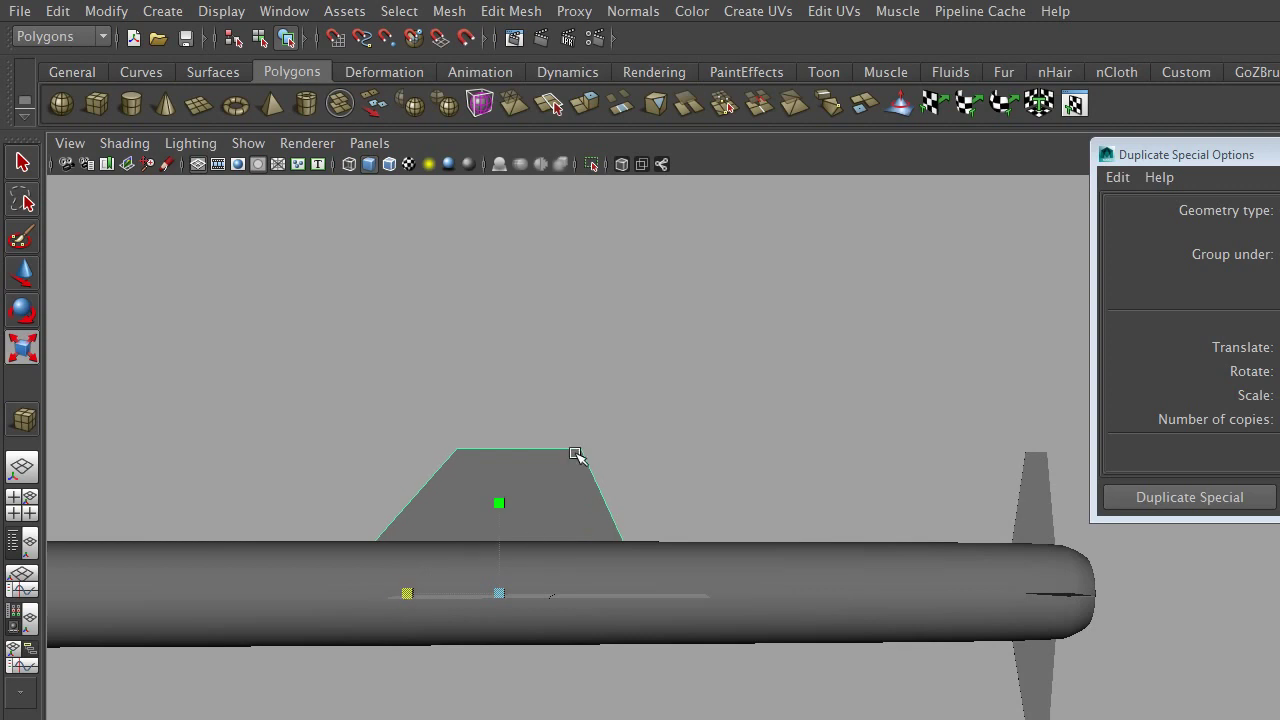
- Pull the fin's top corner vertex inward to taper it, then slide it into wing position
{"action": "right_click_drag", "start_coordinate": [577, 455], "coordinate": [480, 446]}
{"action": "mouse_move", "coordinate": [590, 439]}
{"action": "left_mouse_down"}
{"action": "mouse_move", "coordinate": [543, 460]}
{"action": "mouse_move", "coordinate": [500, 449]}
{"action": "left_mouse_up"}
{"action": "left_click", "coordinate": [22, 272]}
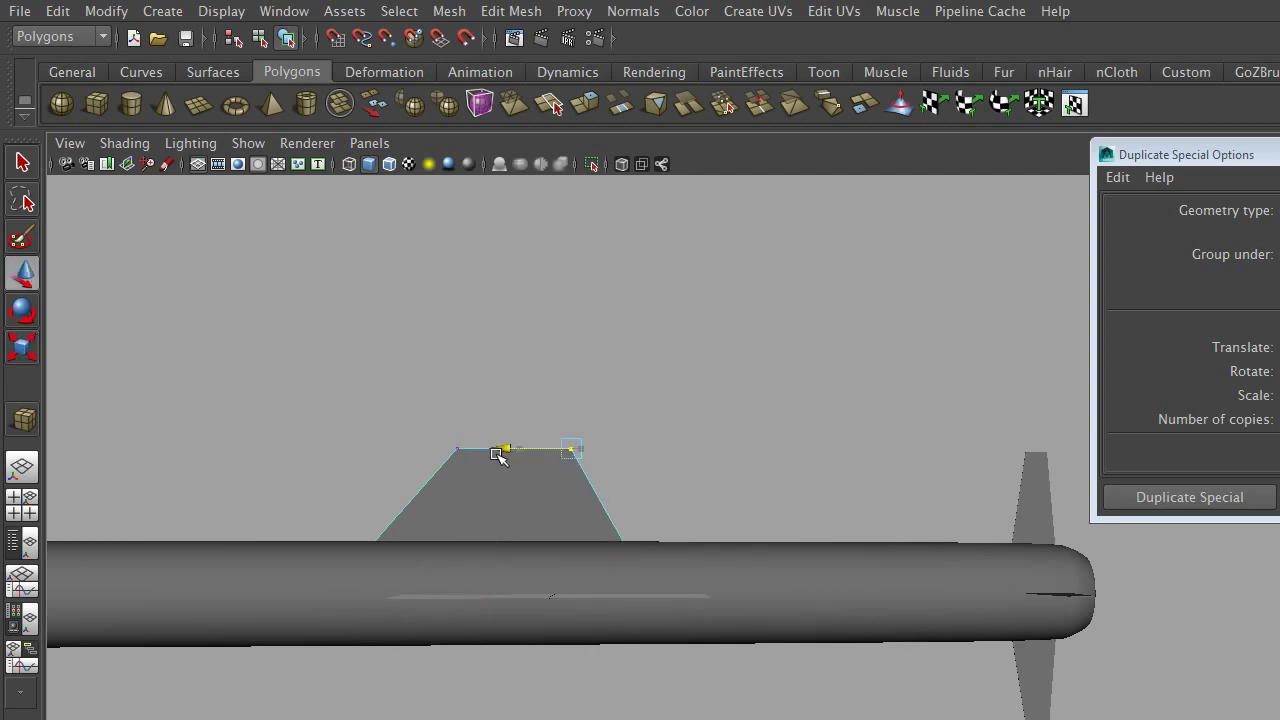
{"action": "right_click_drag", "start_coordinate": [545, 491], "coordinate": [640, 463]}
{"action": "left_click", "coordinate": [570, 497]}
{"action": "mouse_move", "coordinate": [443, 591]}
{"action": "left_mouse_down"}
{"action": "mouse_move", "coordinate": [617, 597]}
{"action": "mouse_move", "coordinate": [680, 537]}
{"action": "mouse_move", "coordinate": [677, 580]}
{"action": "left_mouse_up"}
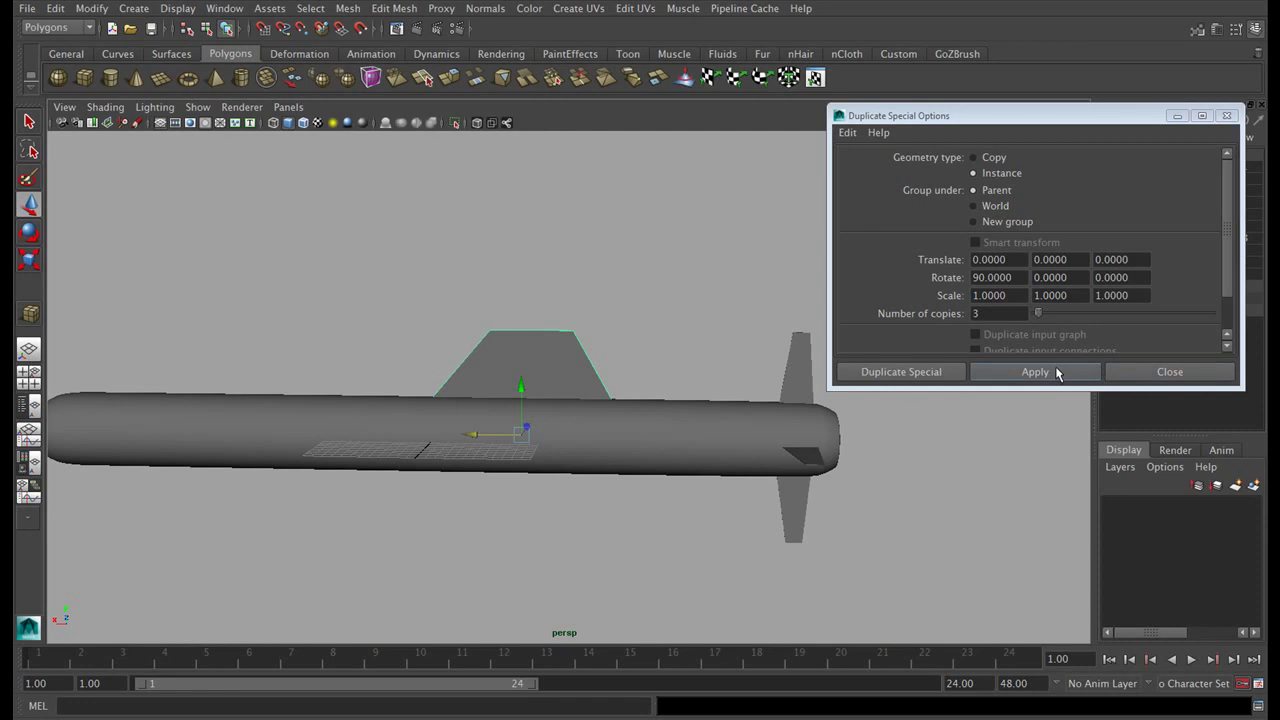
- Apply Duplicate Special to repeat the wing around the fuselage, then shrink the wings
{"action": "left_click", "coordinate": [1057, 371]}
{"action": "mouse_move", "coordinate": [606, 371]}
{"action": "left_mouse_down", "text": "alt"}
{"action": "mouse_move", "coordinate": [716, 378]}
{"action": "mouse_move", "coordinate": [533, 350]}
{"action": "left_mouse_up", "text": "alt"}
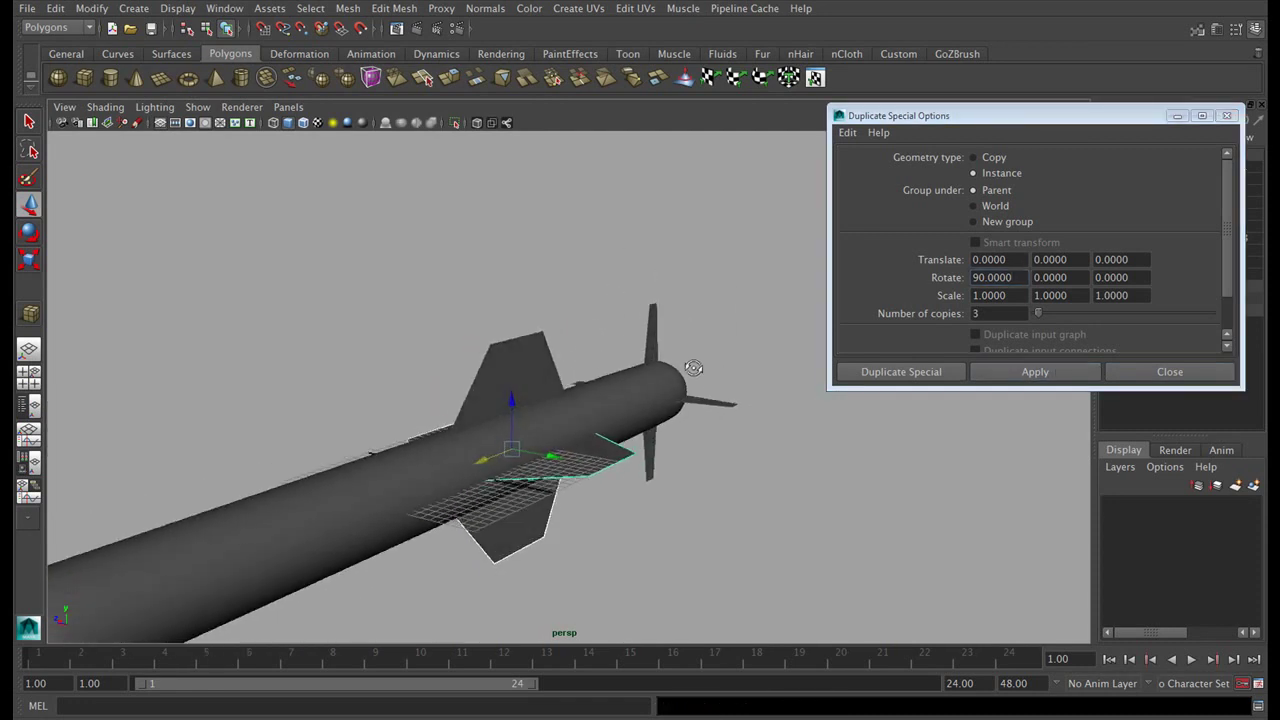
{"action": "left_click", "coordinate": [30, 258]}
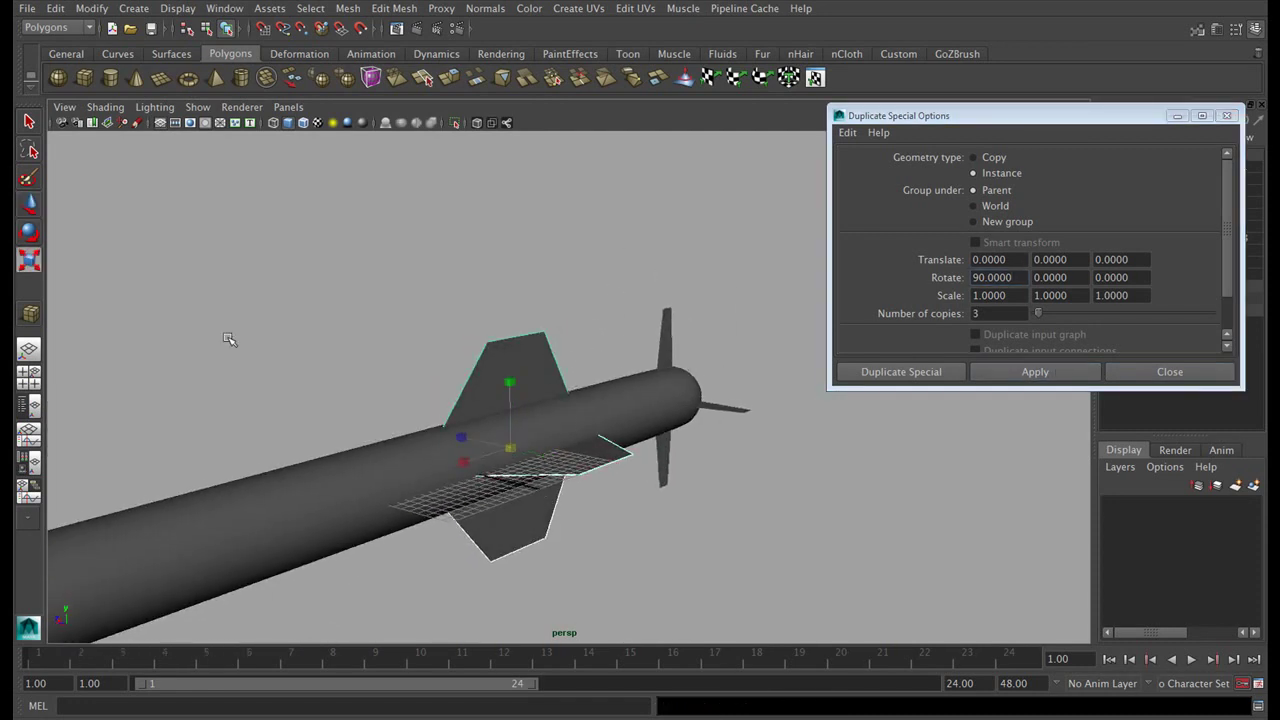
{"action": "left_click_drag", "start_coordinate": [513, 453], "coordinate": [466, 464]}
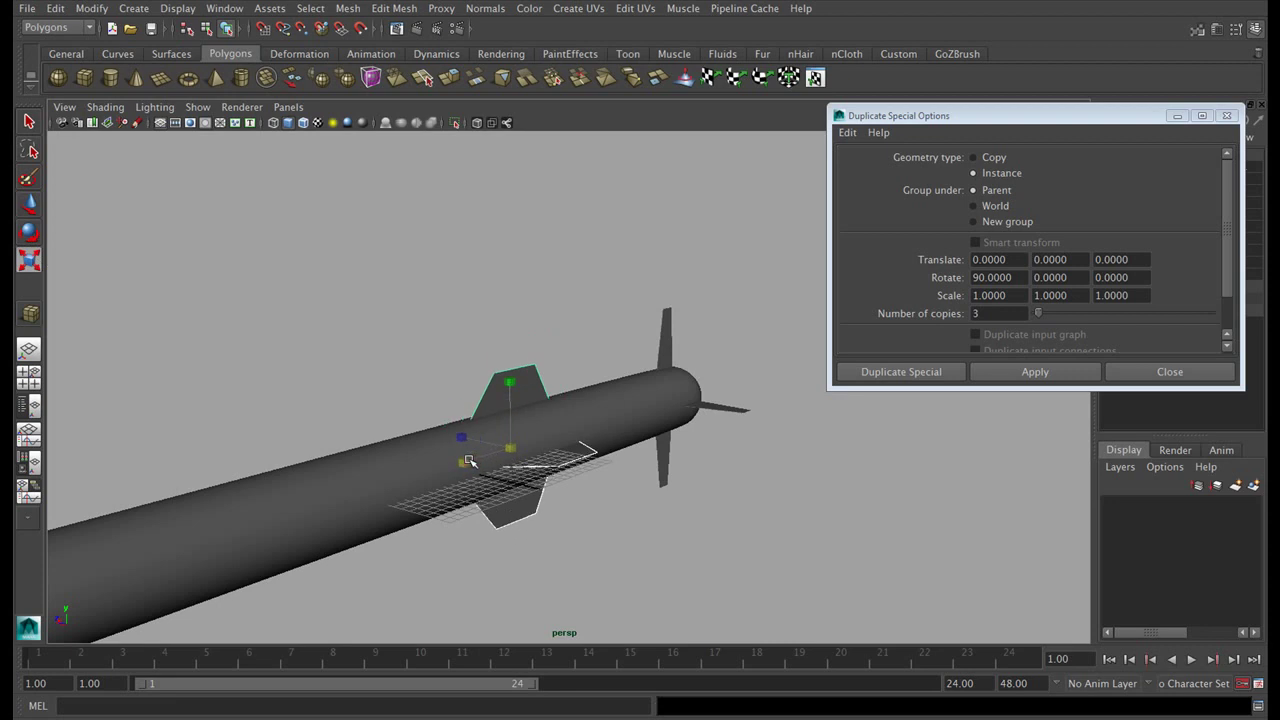
- Orbit around the missile to inspect the shrunken wings from several angles
{"action": "mouse_move", "coordinate": [563, 505]}
{"action": "left_mouse_down", "text": "alt"}
{"action": "mouse_move", "coordinate": [623, 470]}
{"action": "mouse_move", "coordinate": [517, 454]}
{"action": "left_mouse_up", "text": "alt"}
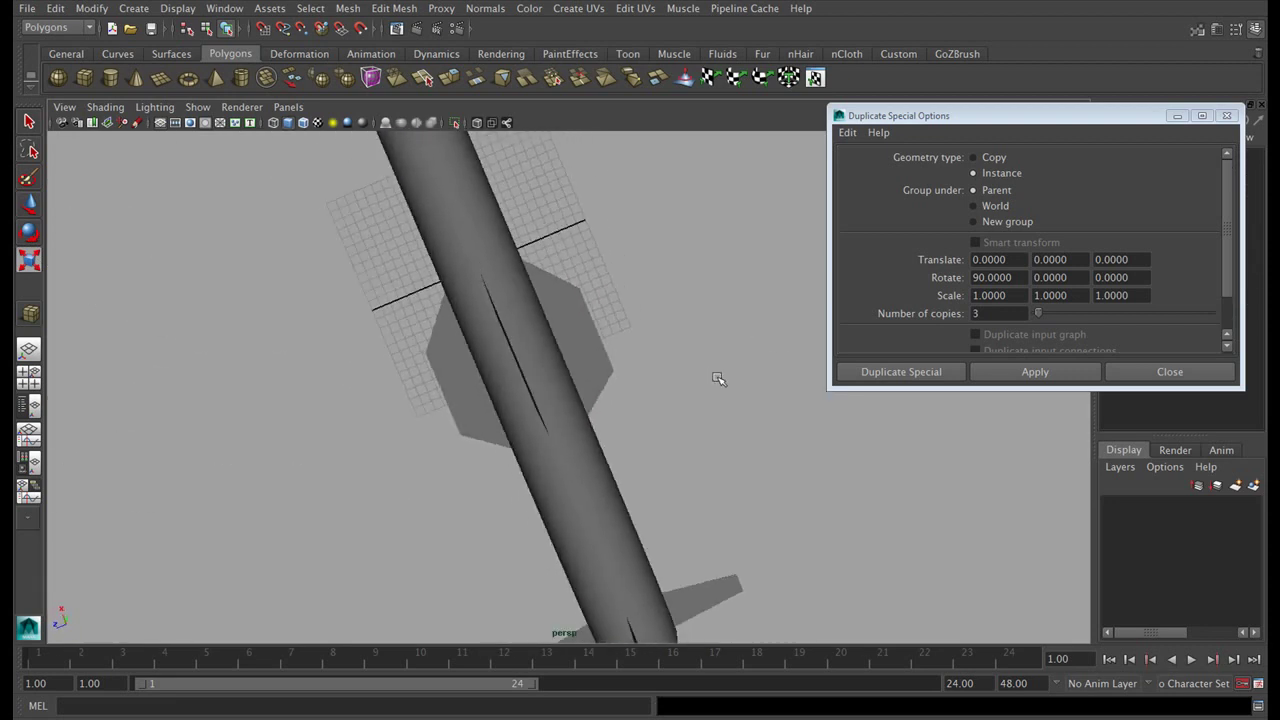
{"action": "left_click_drag", "start_coordinate": [517, 454], "coordinate": [643, 529], "text": "alt"}
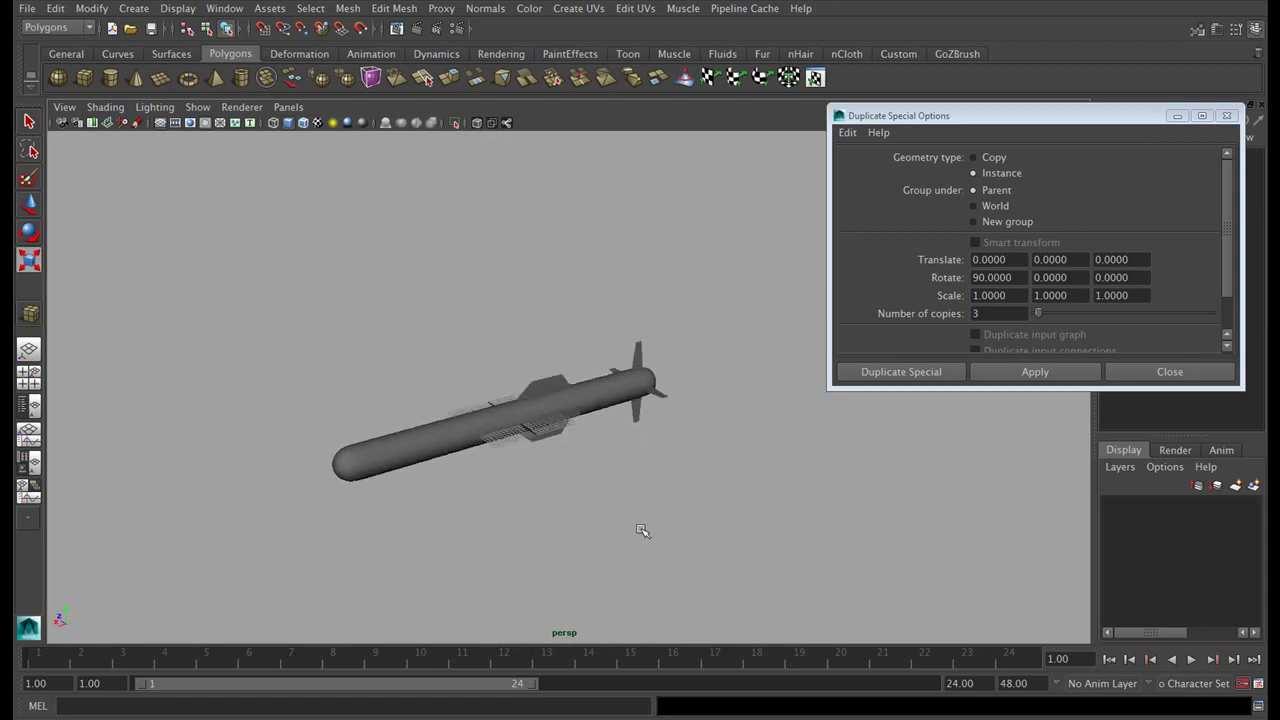
{"action": "scroll", "coordinate": [642, 531], "scroll_direction": "up", "scroll_amount": 5}
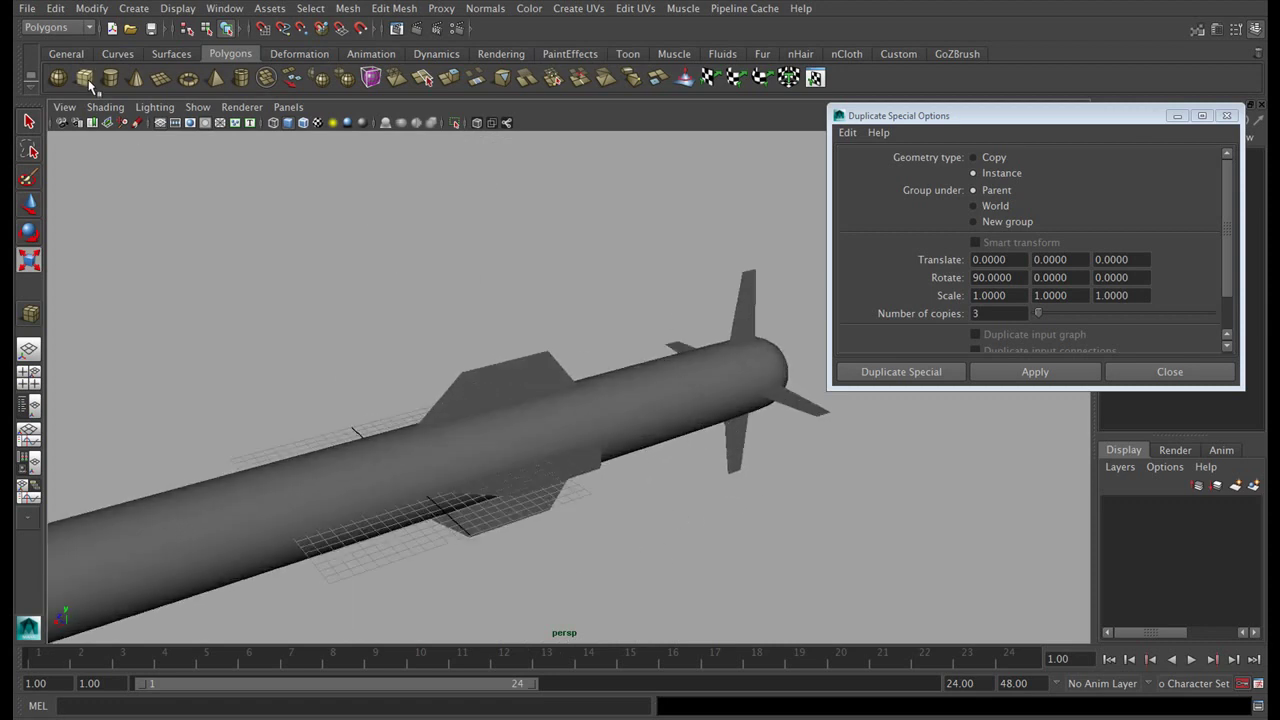
{"action": "left_click_drag", "start_coordinate": [330, 290], "coordinate": [463, 311], "text": "alt"}
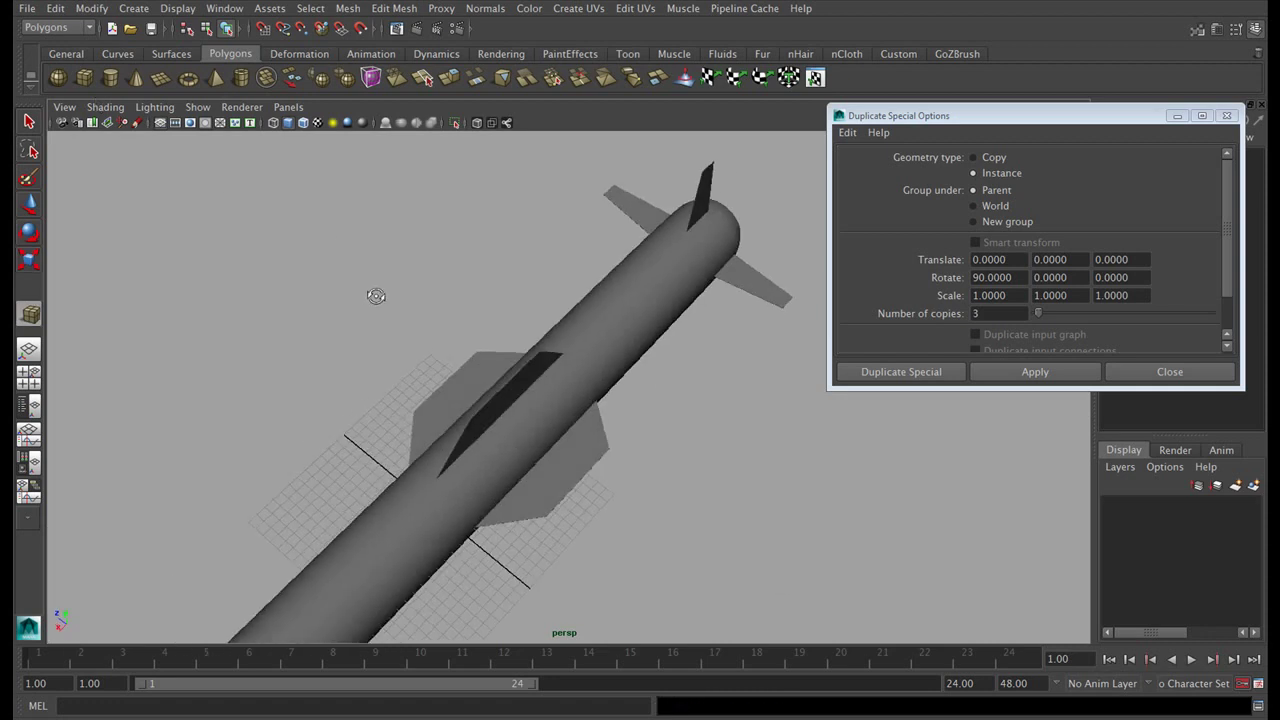
{"action": "left_click_drag", "start_coordinate": [717, 400], "coordinate": [576, 361], "text": "alt"}
- Check the wings in the shaded top view, then select the missile body
{"action": "key", "text": "space"}
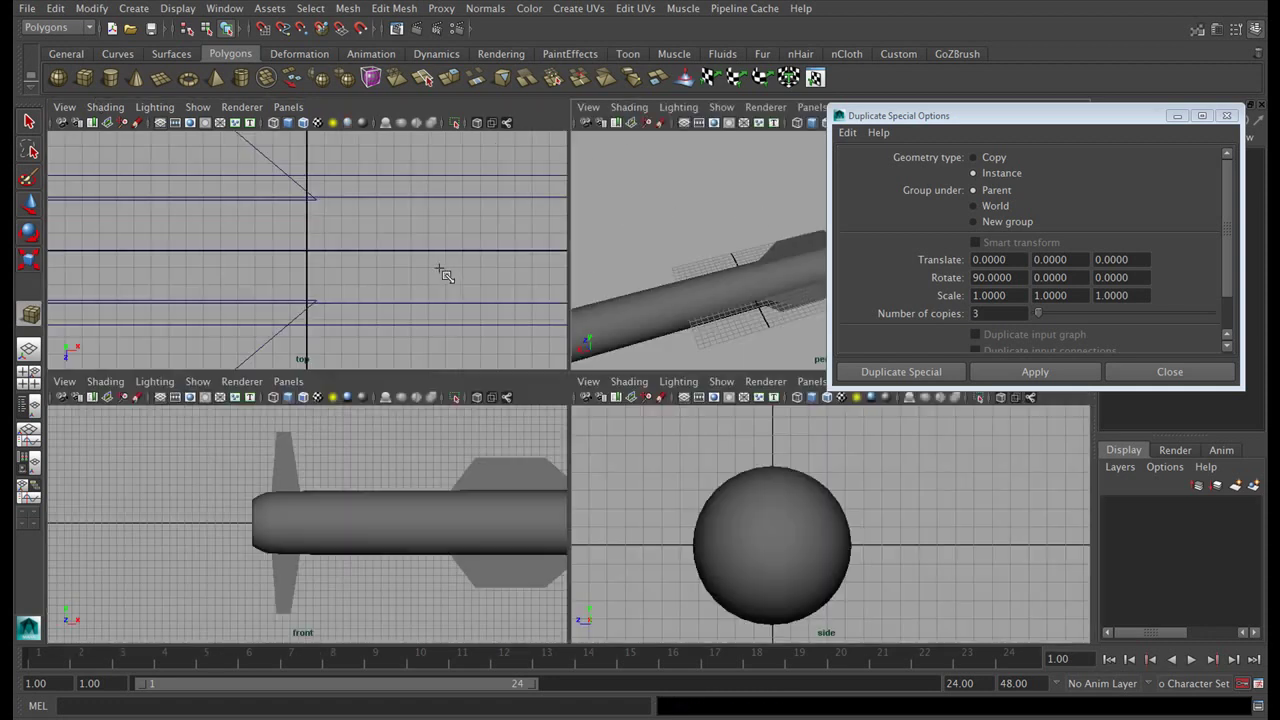
{"action": "key", "text": "space"}
{"action": "scroll", "coordinate": [530, 355], "scroll_direction": "up", "scroll_amount": 1}
{"action": "scroll", "coordinate": [530, 355], "scroll_direction": "up", "scroll_amount": 1}
{"action": "key", "text": "5"}
{"action": "scroll", "coordinate": [530, 355], "scroll_direction": "down", "scroll_amount": 3}
{"action": "scroll", "coordinate": [530, 355], "scroll_direction": "down", "scroll_amount": 1}
{"action": "key", "text": "space"}
{"action": "key", "text": "space"}
{"action": "left_click_drag", "start_coordinate": [687, 299], "coordinate": [637, 413], "text": "alt"}
{"action": "left_click", "coordinate": [612, 355]}
{"action": "key", "text": "w"}
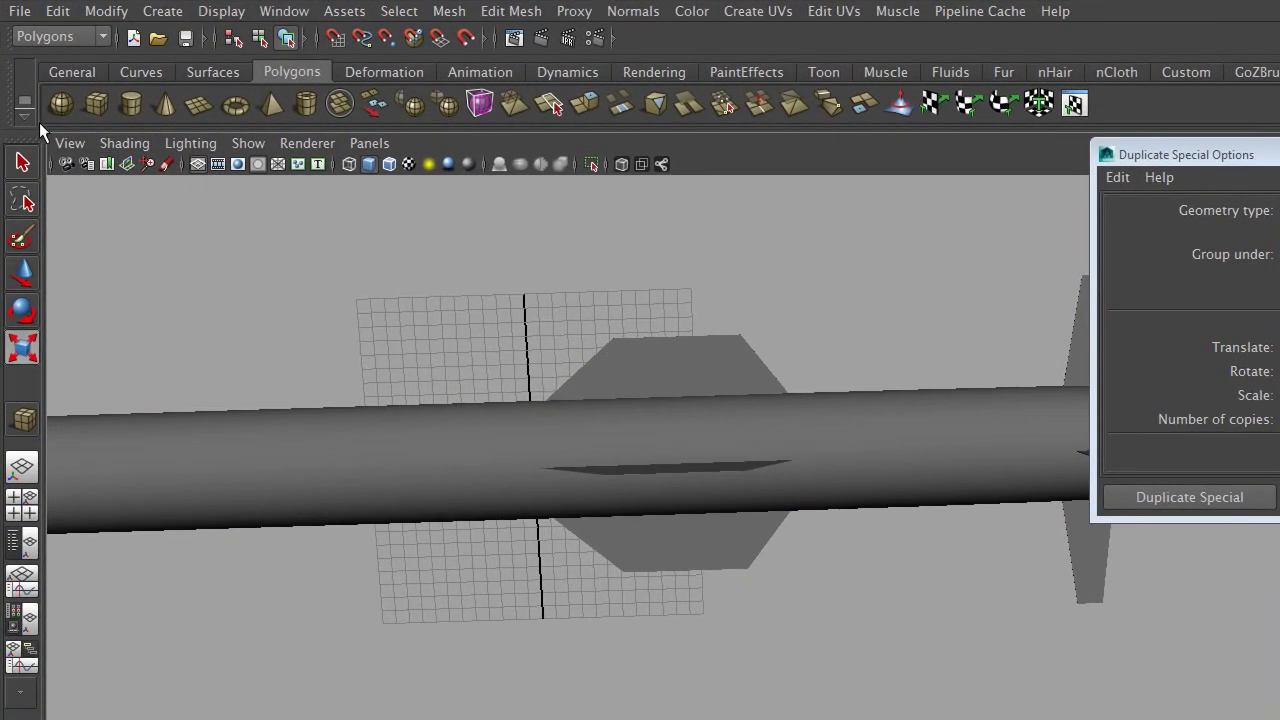
- Draw a polygon box and flatten it into a thin slab
{"action": "left_click", "coordinate": [96, 103]}
{"action": "left_click_drag", "start_coordinate": [596, 304], "coordinate": [310, 321]}
{"action": "mouse_move", "coordinate": [430, 300]}
{"action": "left_mouse_down"}
{"action": "mouse_move", "coordinate": [423, 271]}
{"action": "mouse_move", "coordinate": [515, 229]}
{"action": "mouse_move", "coordinate": [514, 194]}
{"action": "left_mouse_up"}
{"action": "left_click_drag", "start_coordinate": [465, 387], "coordinate": [473, 463]}
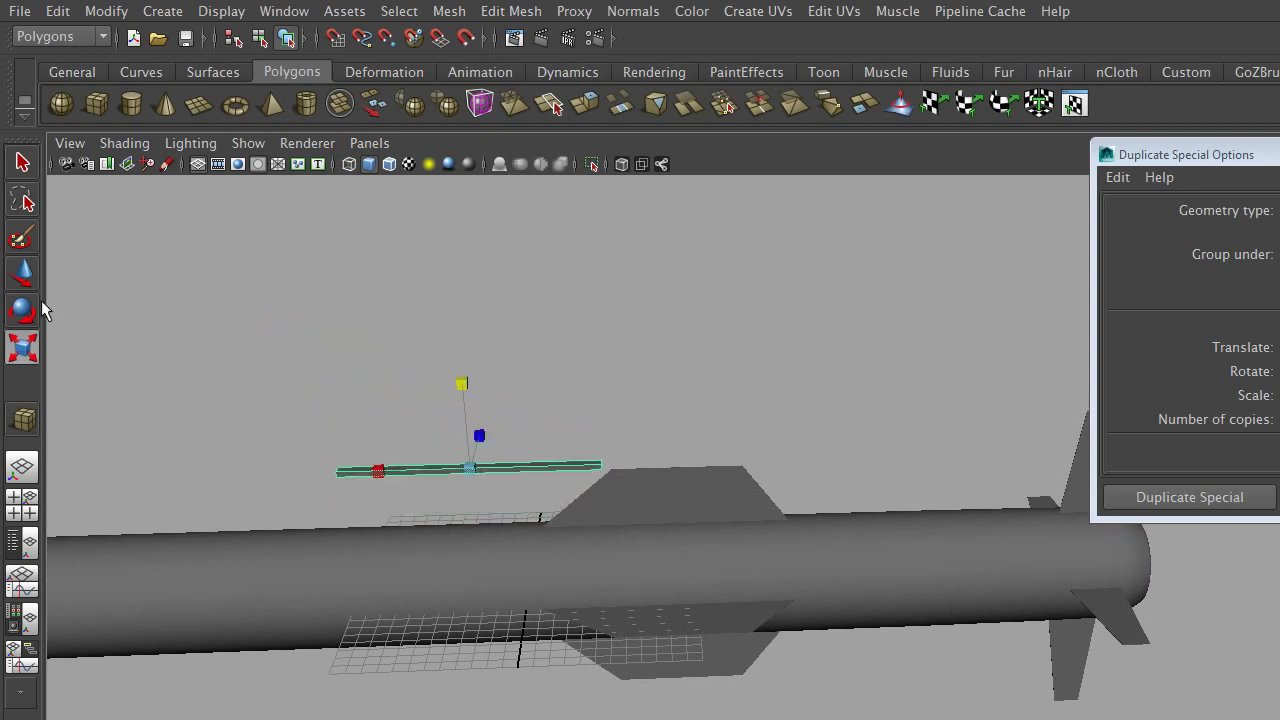
- Move the slab along the missile body until it sits over the upper wing
{"action": "left_click", "coordinate": [22, 272]}
{"action": "left_click_drag", "start_coordinate": [303, 360], "coordinate": [506, 354], "text": "alt"}
{"action": "mouse_move", "coordinate": [393, 672]}
{"action": "left_mouse_down"}
{"action": "mouse_move", "coordinate": [606, 671]}
{"action": "mouse_move", "coordinate": [586, 666]}
{"action": "mouse_move", "coordinate": [651, 629]}
{"action": "mouse_move", "coordinate": [548, 622]}
{"action": "left_mouse_up"}
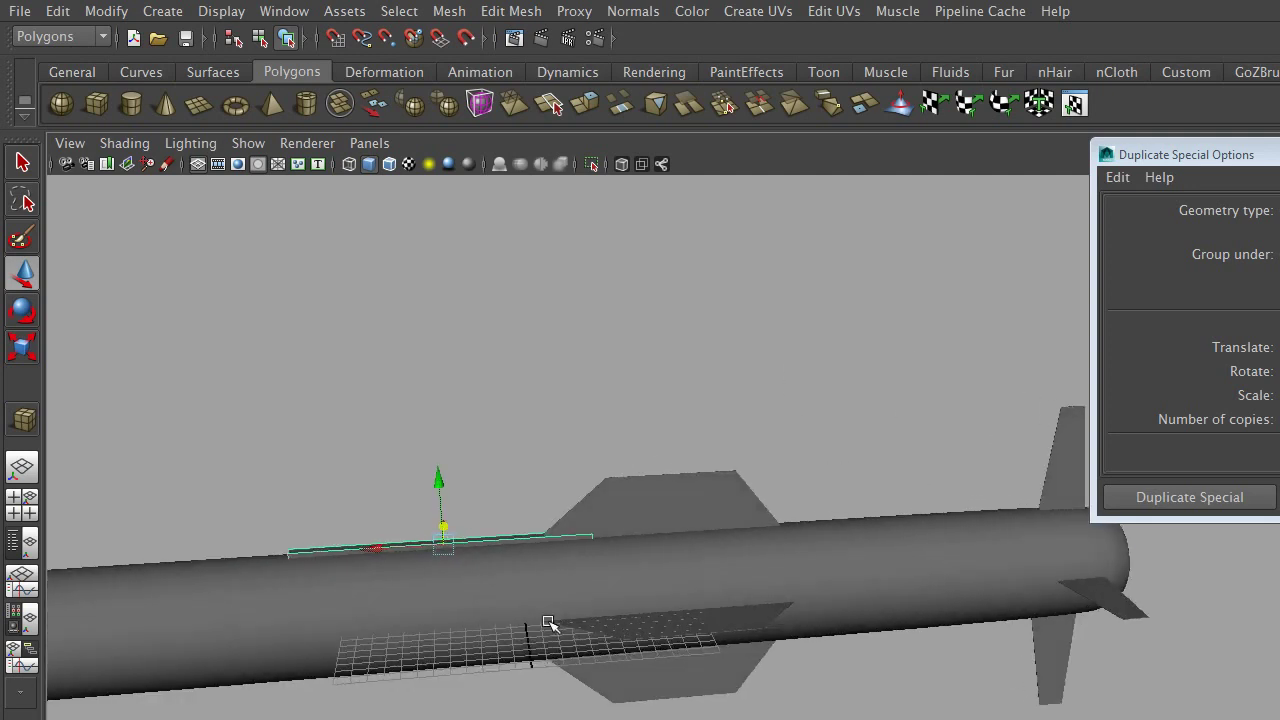
{"action": "mouse_move", "coordinate": [388, 555]}
{"action": "left_mouse_down"}
{"action": "mouse_move", "coordinate": [603, 557]}
{"action": "mouse_move", "coordinate": [705, 596]}
{"action": "mouse_move", "coordinate": [806, 514]}
{"action": "mouse_move", "coordinate": [803, 500]}
{"action": "left_mouse_up"}
{"action": "scroll", "coordinate": [789, 486], "scroll_direction": "up", "scroll_amount": 3}
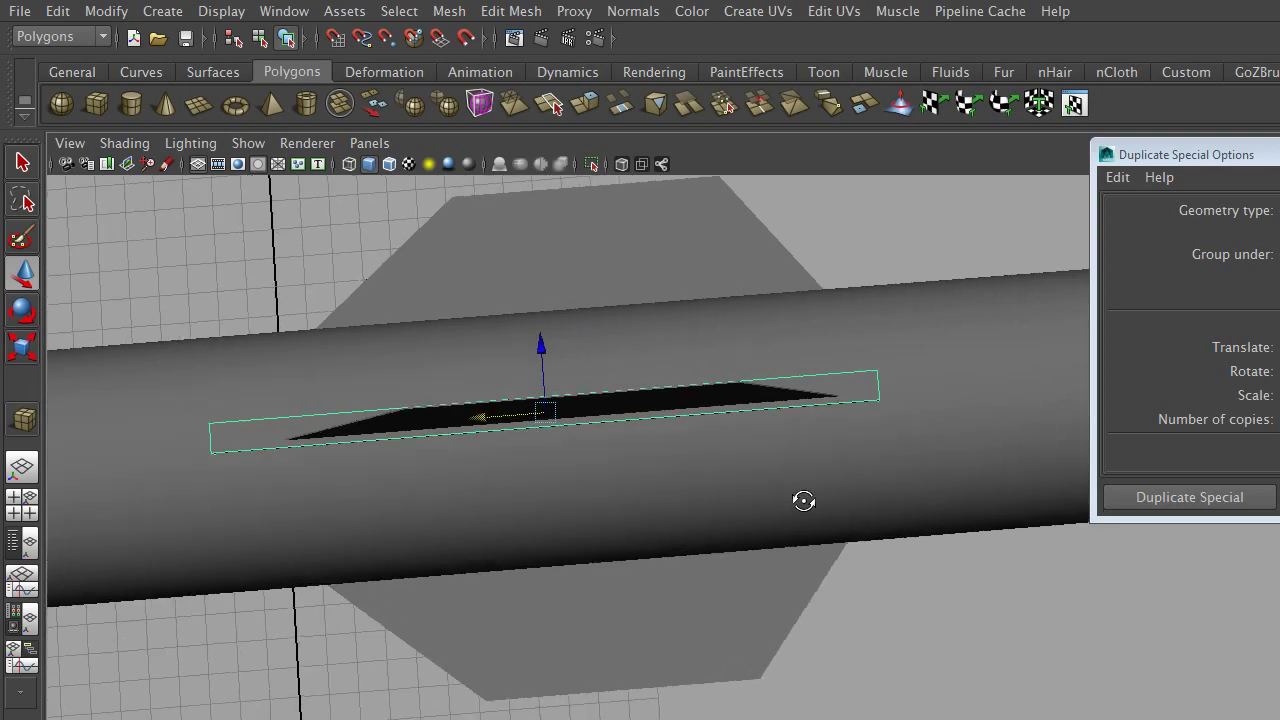
- Fine-tune the slab's position under the wing in the wireframe top view
{"action": "key", "text": "space"}
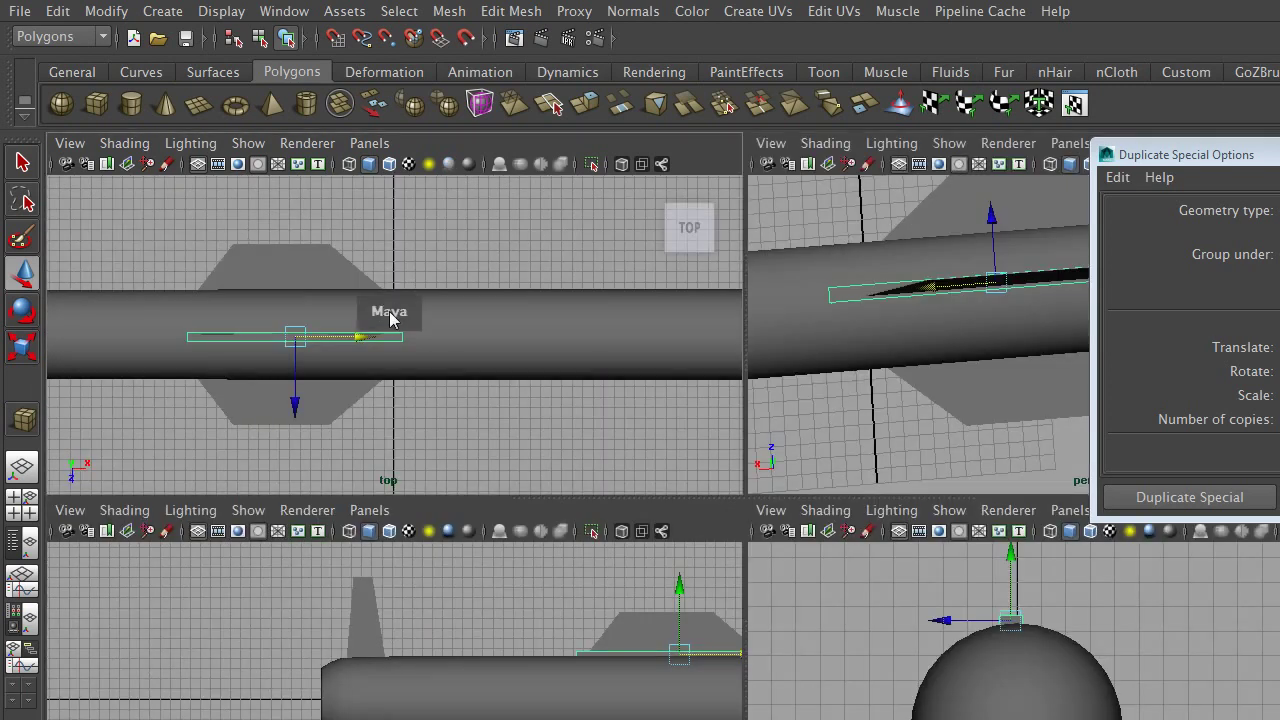
{"action": "key", "text": "space"}
{"action": "left_click", "coordinate": [314, 434]}
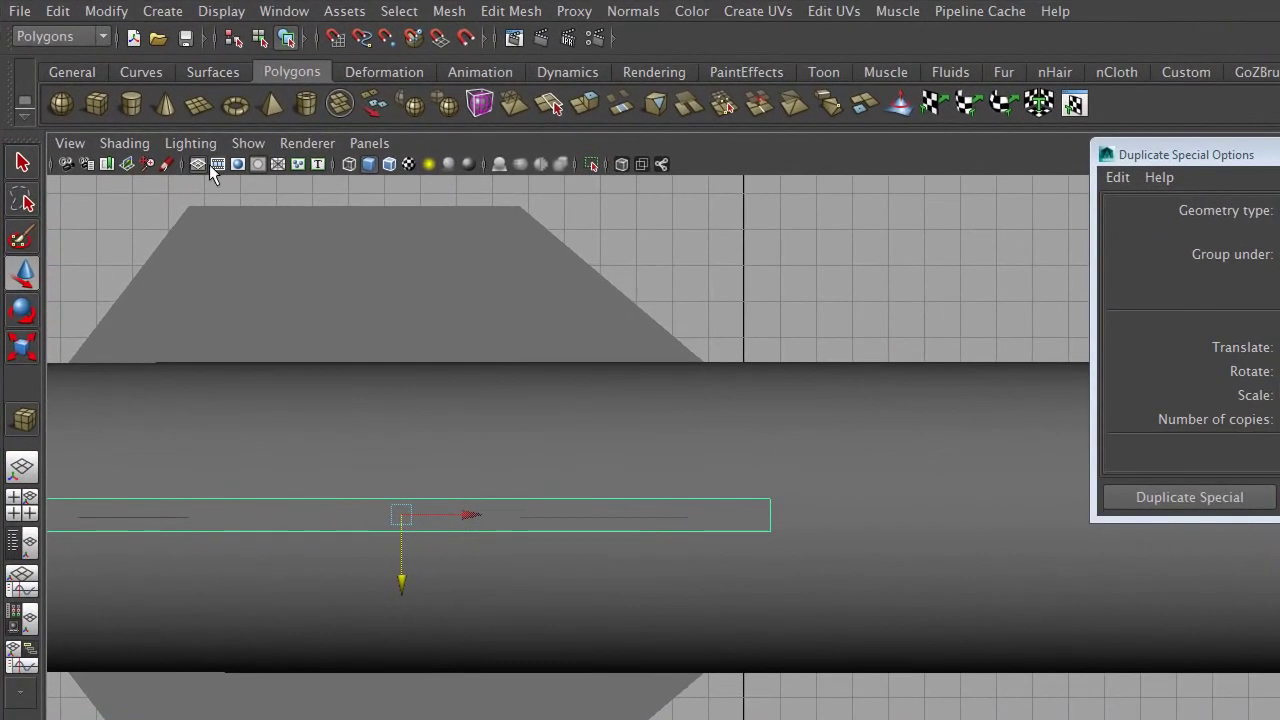
{"action": "left_click", "coordinate": [199, 162]}
{"action": "left_click", "coordinate": [199, 162]}
{"action": "key", "text": "4"}
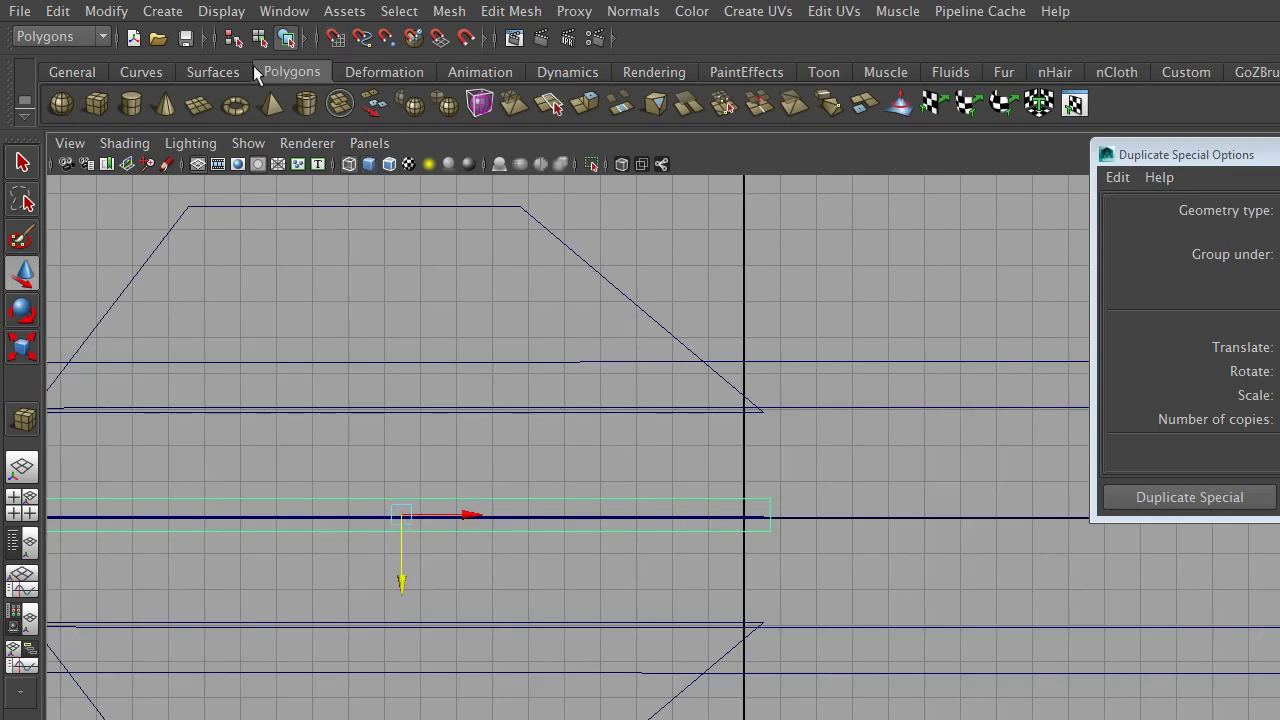
{"action": "left_click_drag", "start_coordinate": [401, 583], "coordinate": [410, 511]}
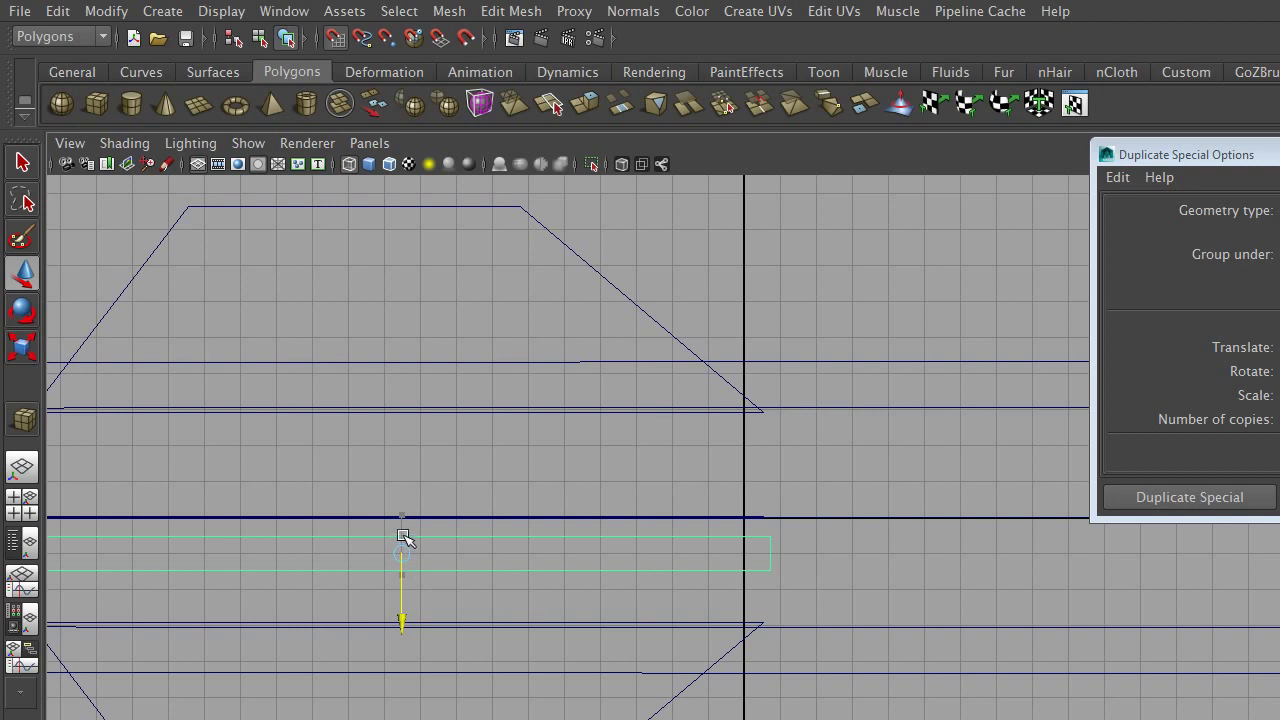
- Slide the slab along the wing base in perspective, nudging it toward the tail
{"action": "key", "text": "space"}
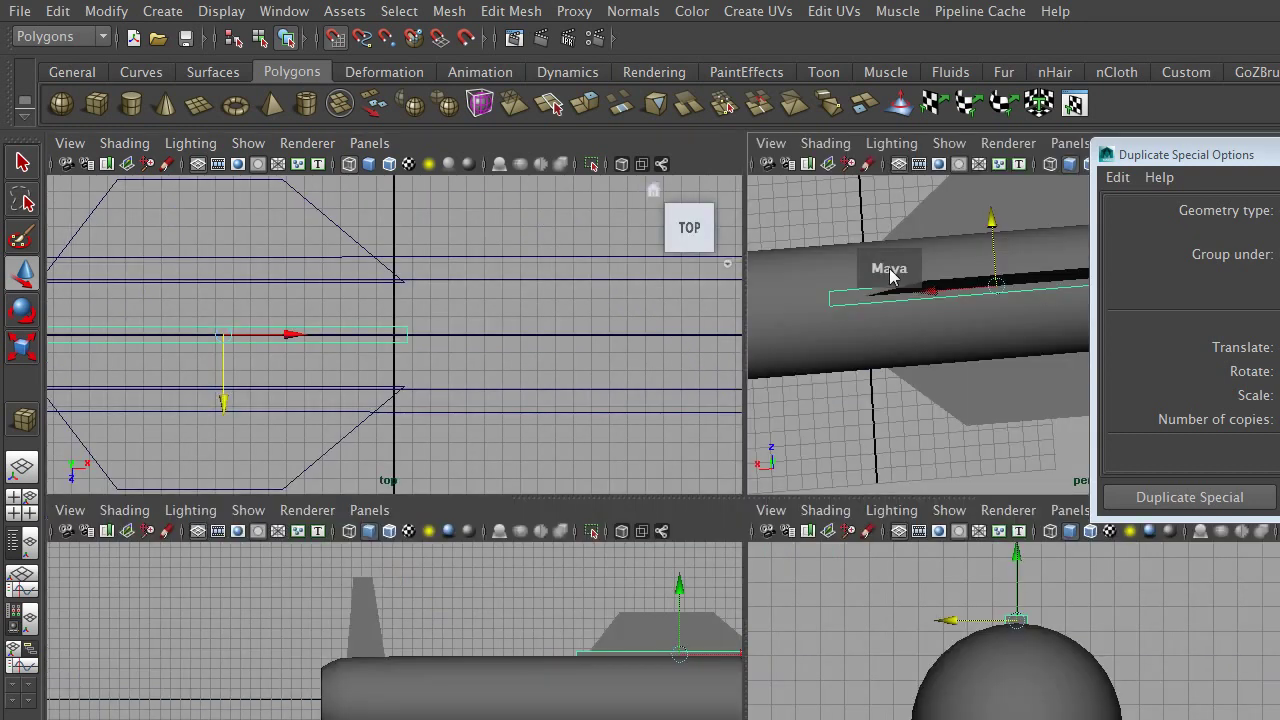
{"action": "key", "text": "space"}
{"action": "mouse_move", "coordinate": [806, 371]}
{"action": "left_mouse_down", "text": "alt"}
{"action": "mouse_move", "coordinate": [571, 274]}
{"action": "mouse_move", "coordinate": [646, 309]}
{"action": "mouse_move", "coordinate": [783, 280]}
{"action": "mouse_move", "coordinate": [730, 311]}
{"action": "left_mouse_up", "text": "alt"}
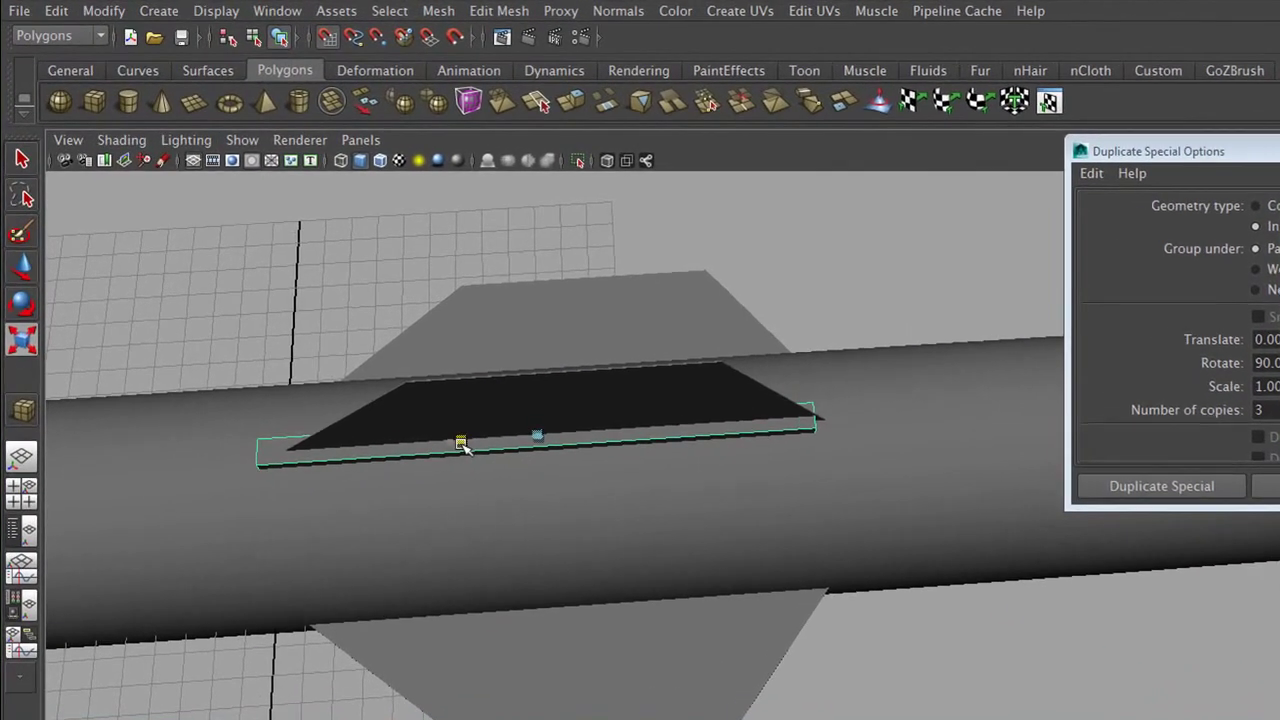
{"action": "key", "text": "w"}
{"action": "left_click_drag", "start_coordinate": [486, 443], "coordinate": [489, 444]}
{"action": "key", "text": "ctrl+z"}
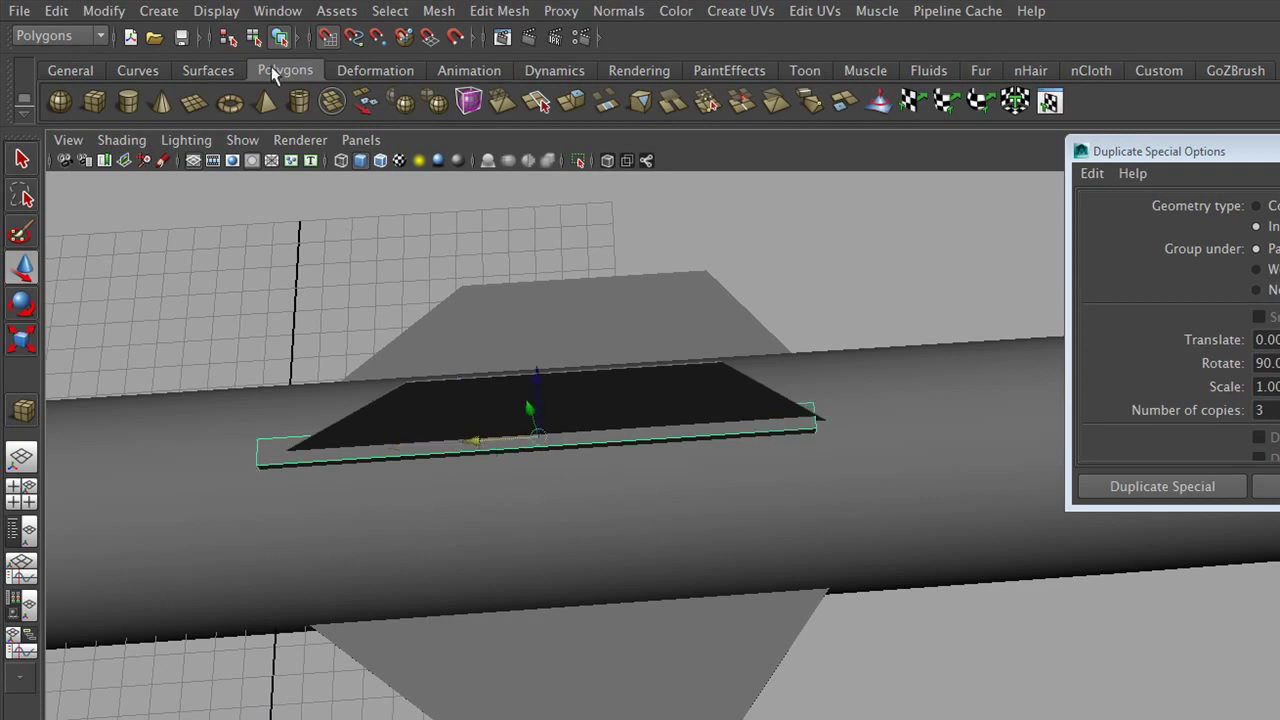
{"action": "left_click_drag", "start_coordinate": [477, 442], "coordinate": [492, 443]}
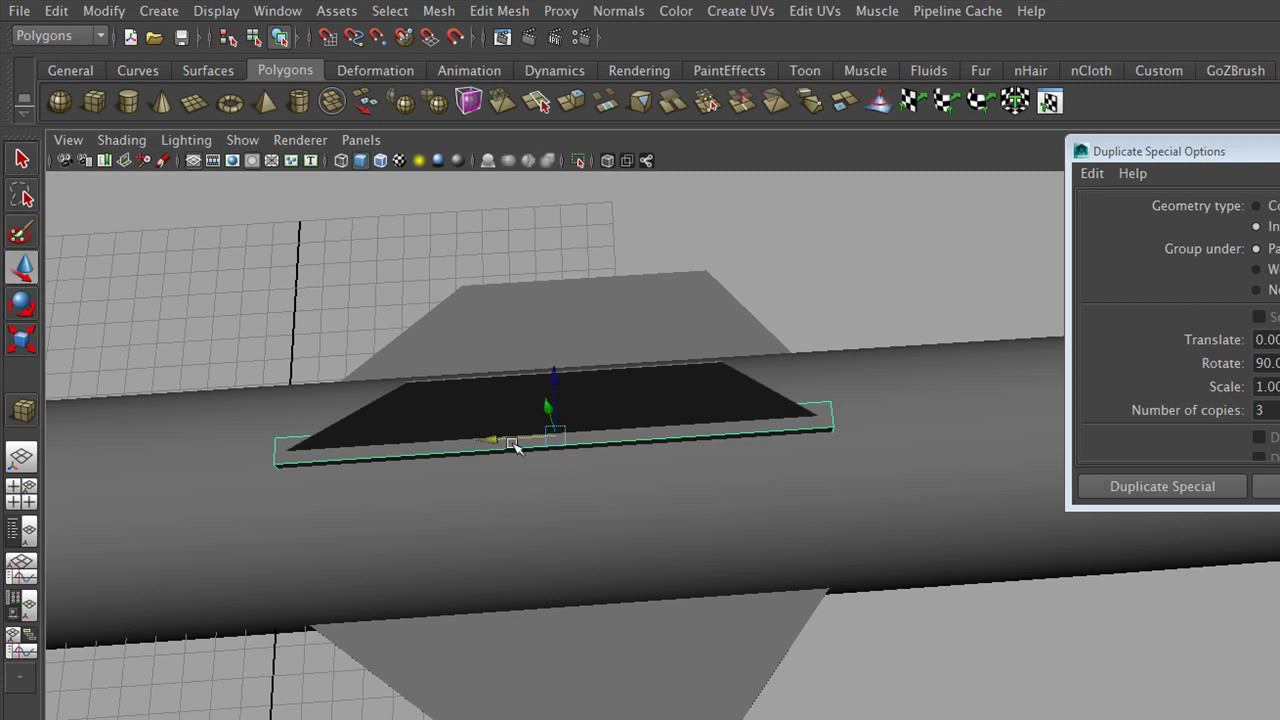
- Stretch the slab along X to match the wing's length, adjust it, and deselect
{"action": "left_click", "coordinate": [20, 338]}
{"action": "left_click_drag", "start_coordinate": [455, 450], "coordinate": [468, 444]}
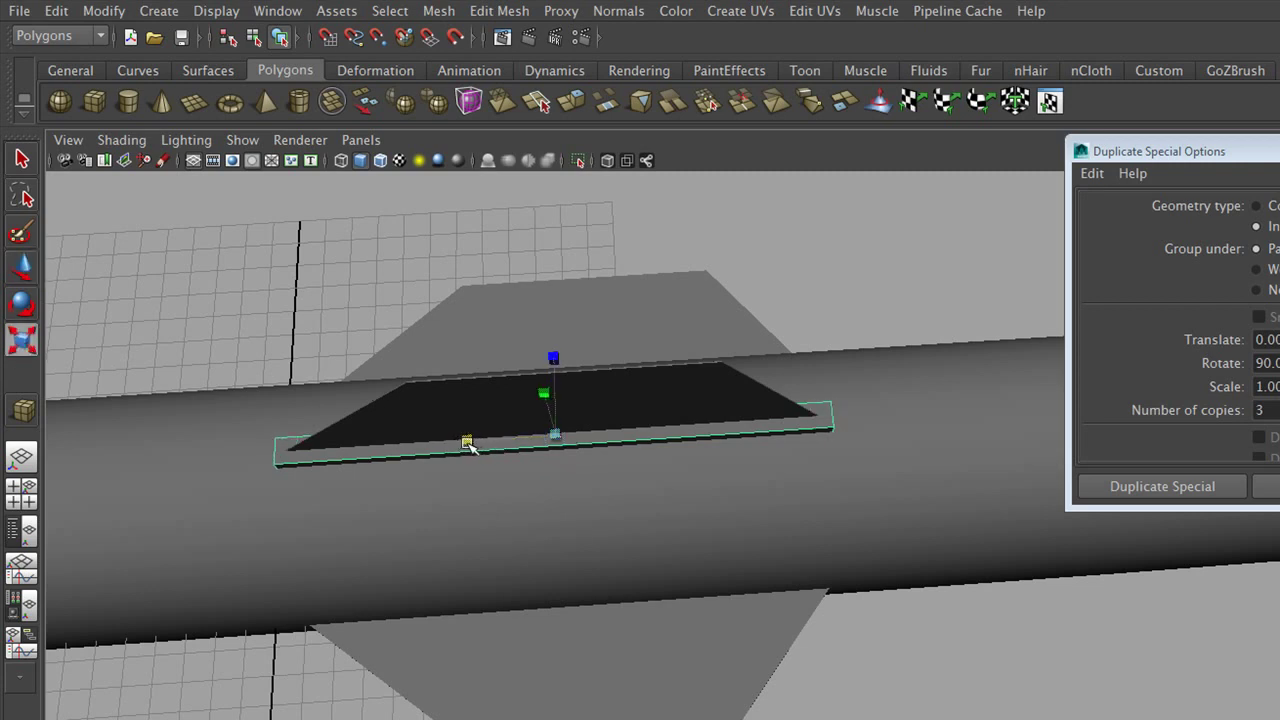
{"action": "left_click", "coordinate": [14, 270]}
{"action": "left_click_drag", "start_coordinate": [500, 442], "coordinate": [497, 443]}
{"action": "left_click", "coordinate": [879, 303]}
{"action": "mouse_move", "coordinate": [879, 303]}
{"action": "left_mouse_down", "text": "alt"}
{"action": "mouse_move", "coordinate": [689, 191]}
{"action": "mouse_move", "coordinate": [896, 393]}
{"action": "mouse_move", "coordinate": [743, 374]}
{"action": "mouse_move", "coordinate": [814, 311]}
{"action": "mouse_move", "coordinate": [777, 323]}
{"action": "mouse_move", "coordinate": [797, 366]}
{"action": "mouse_move", "coordinate": [817, 360]}
{"action": "left_mouse_up", "text": "alt"}
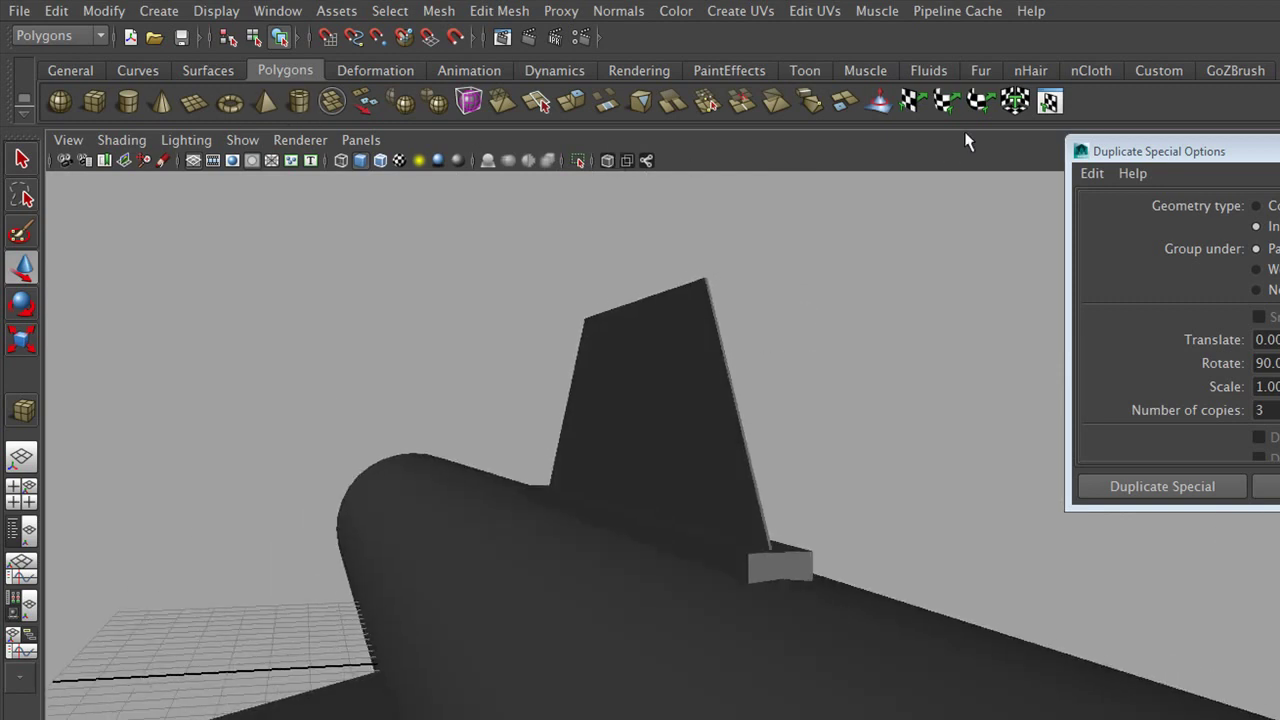
- Insert one edge loop into the base strip using Insert Edge Loop Tool set to 1
{"action": "left_click", "coordinate": [1159, 71]}
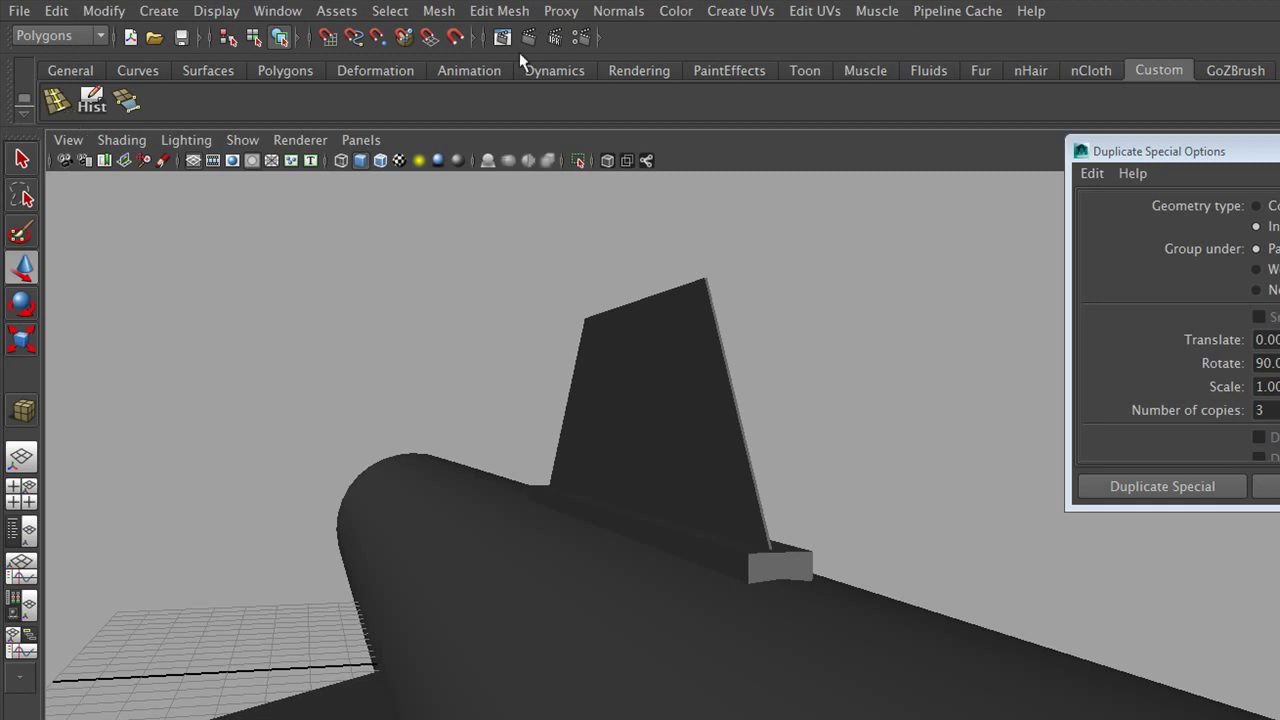
{"action": "left_click", "coordinate": [479, 12]}
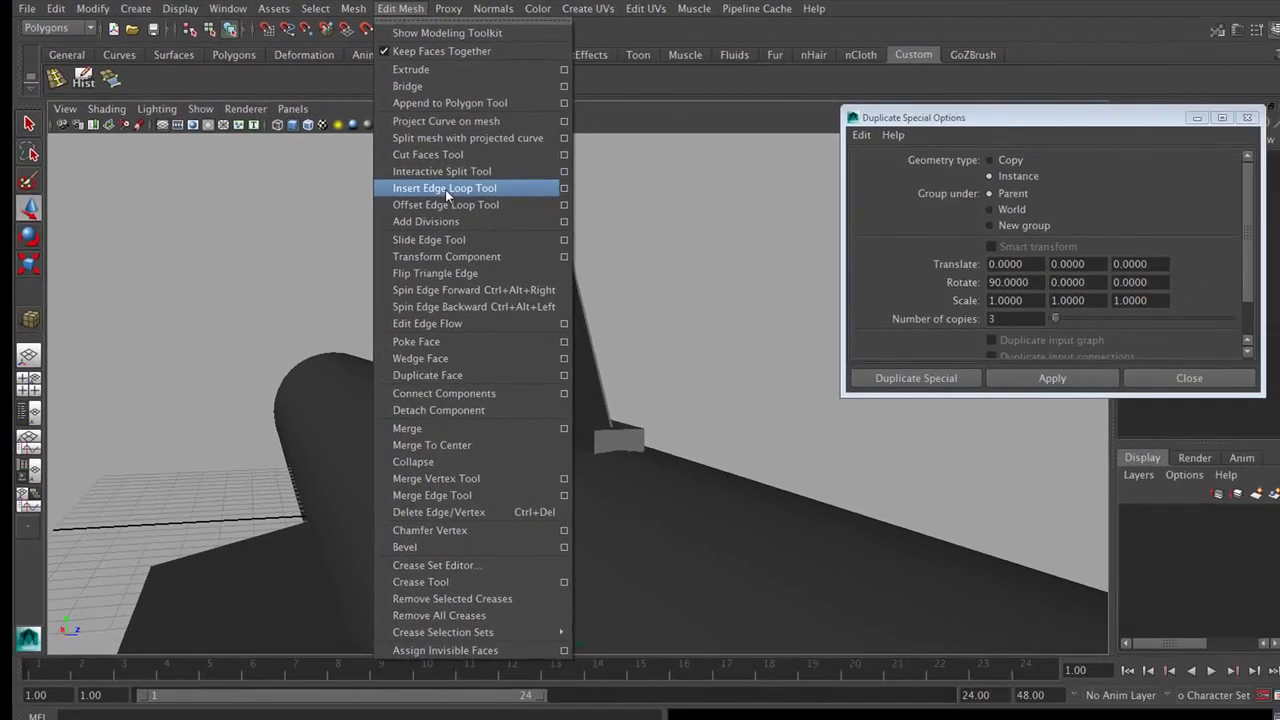
{"action": "left_click", "coordinate": [442, 192]}
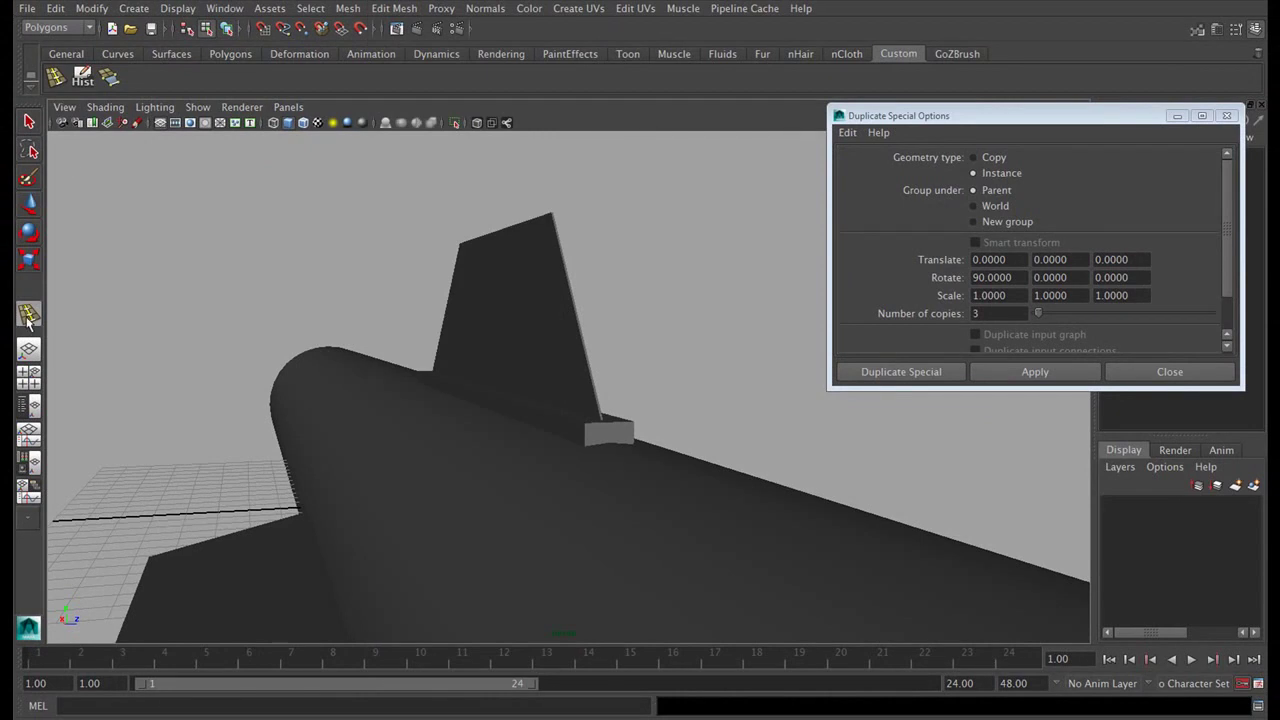
{"action": "double_click", "coordinate": [29, 318]}
{"action": "left_click", "coordinate": [1226, 117]}
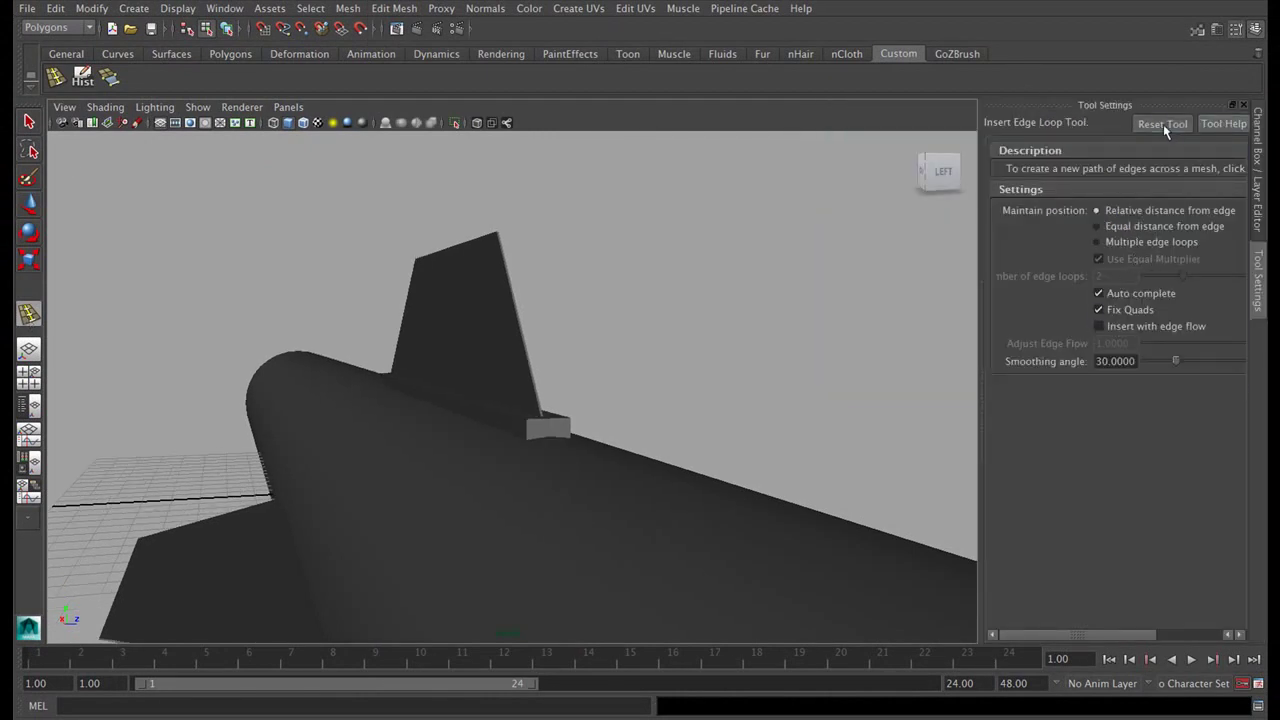
{"action": "left_click", "coordinate": [1097, 242]}
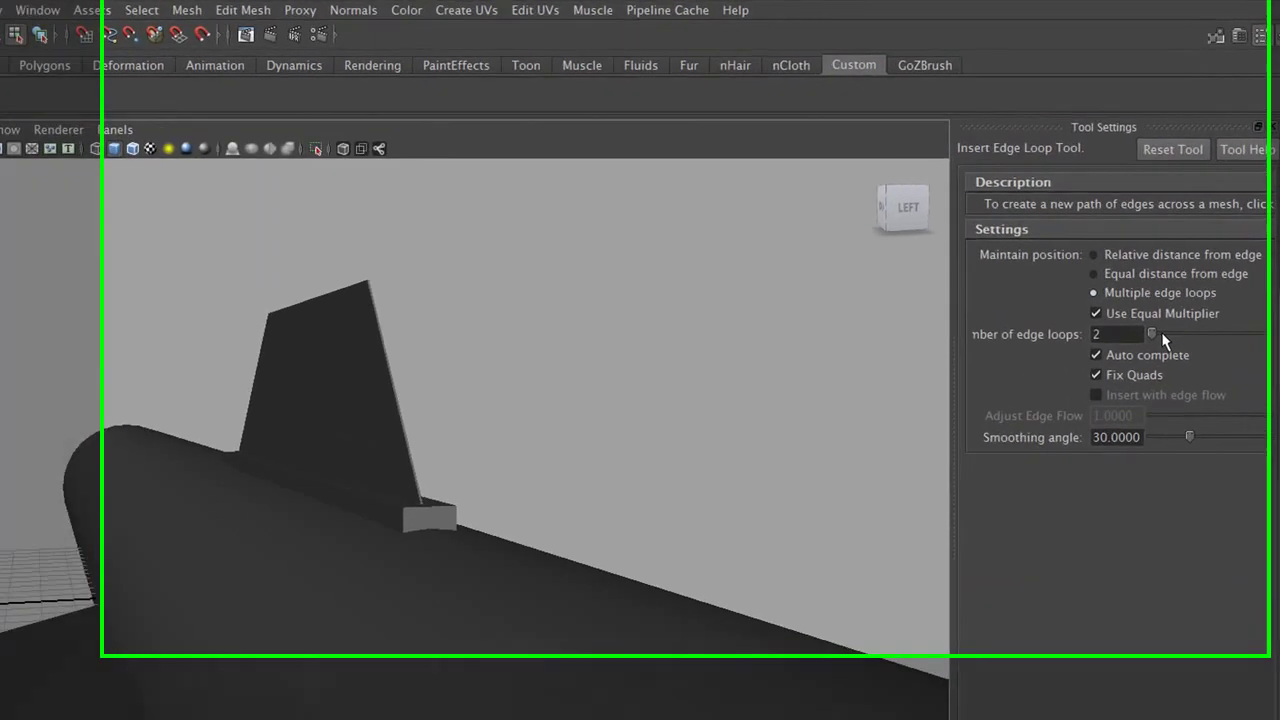
{"action": "left_click_drag", "start_coordinate": [1182, 276], "coordinate": [1162, 277]}
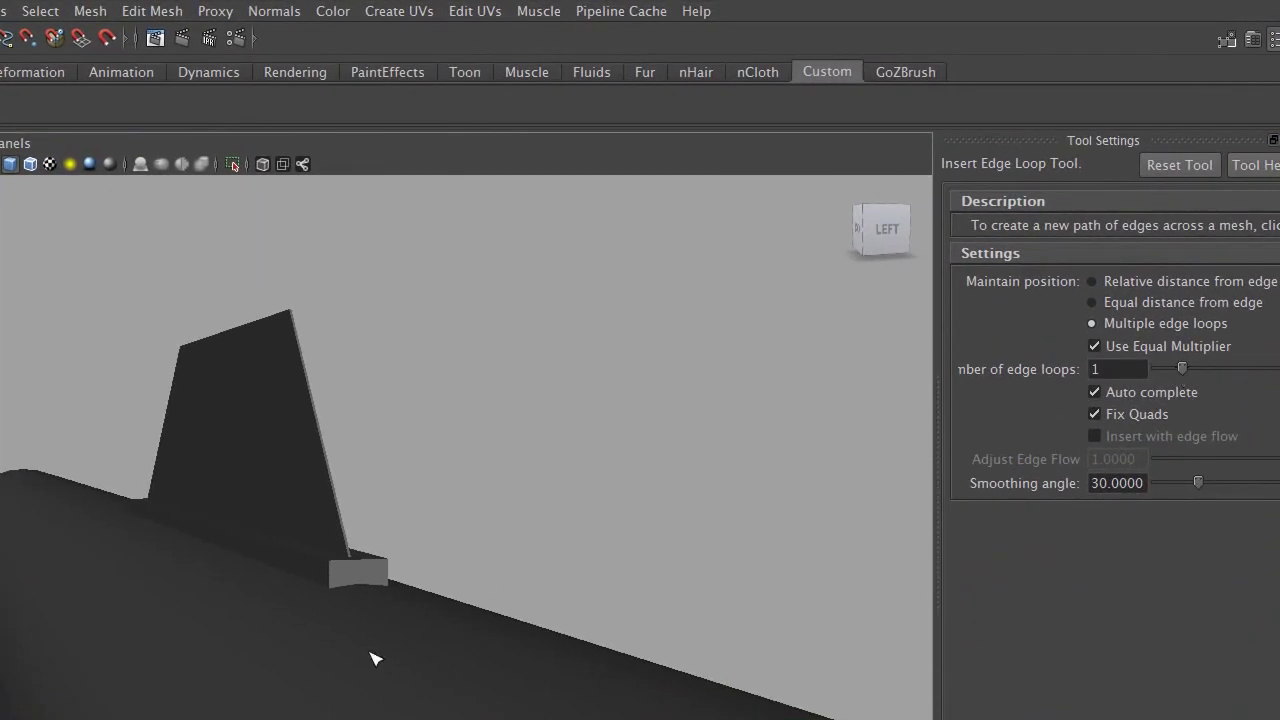
{"action": "left_click", "coordinate": [370, 569]}
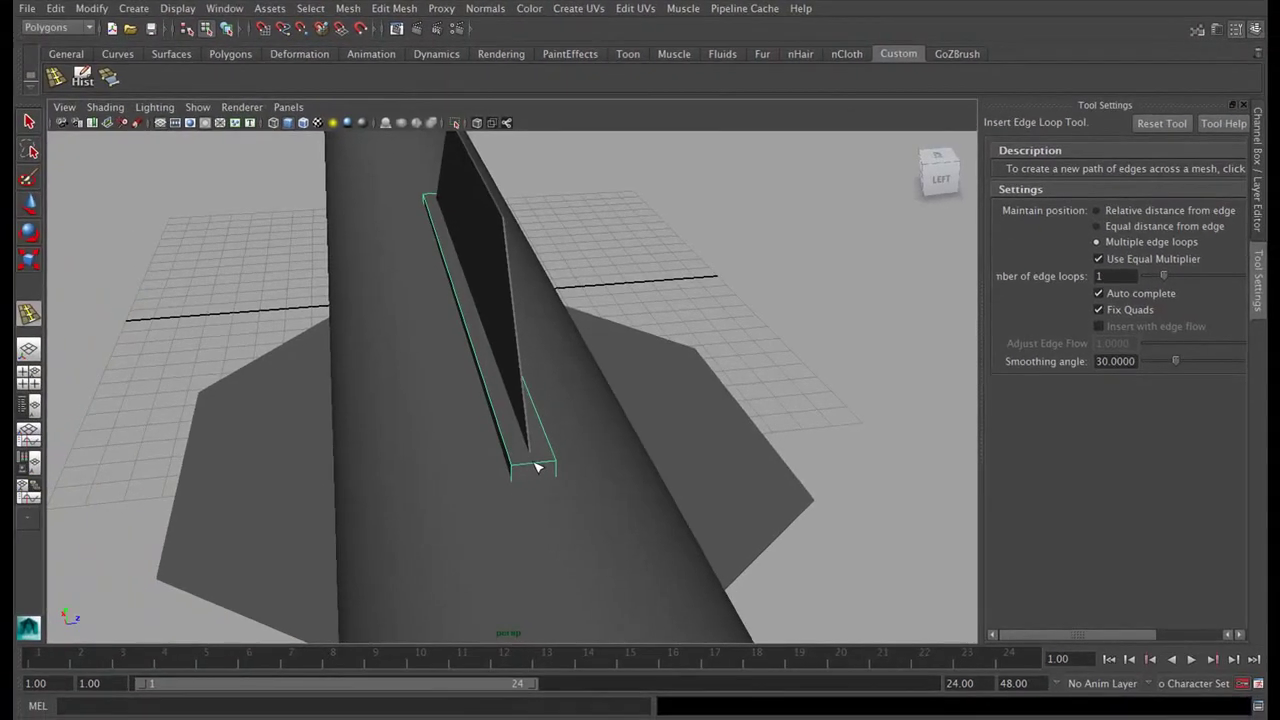
- Scale the strip's end section outward to lengthen the rail
{"action": "left_click", "coordinate": [28, 263]}
{"action": "left_click_drag", "start_coordinate": [286, 360], "coordinate": [330, 370], "text": "alt"}
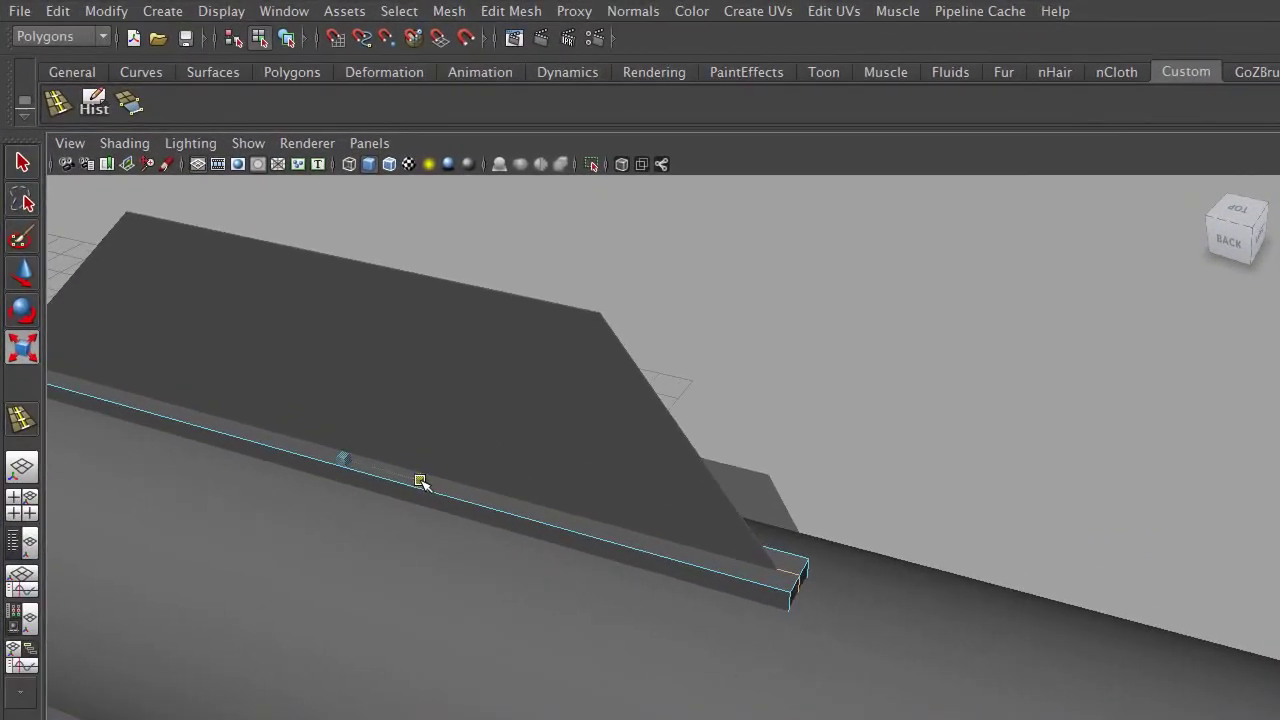
{"action": "left_click_drag", "start_coordinate": [420, 482], "coordinate": [425, 484]}
{"action": "left_click_drag", "start_coordinate": [1018, 501], "coordinate": [791, 474], "text": "alt"}
- Select the rail strip and drag it down the Y axis onto the missile body
{"action": "right_click_drag", "start_coordinate": [742, 477], "coordinate": [846, 452]}
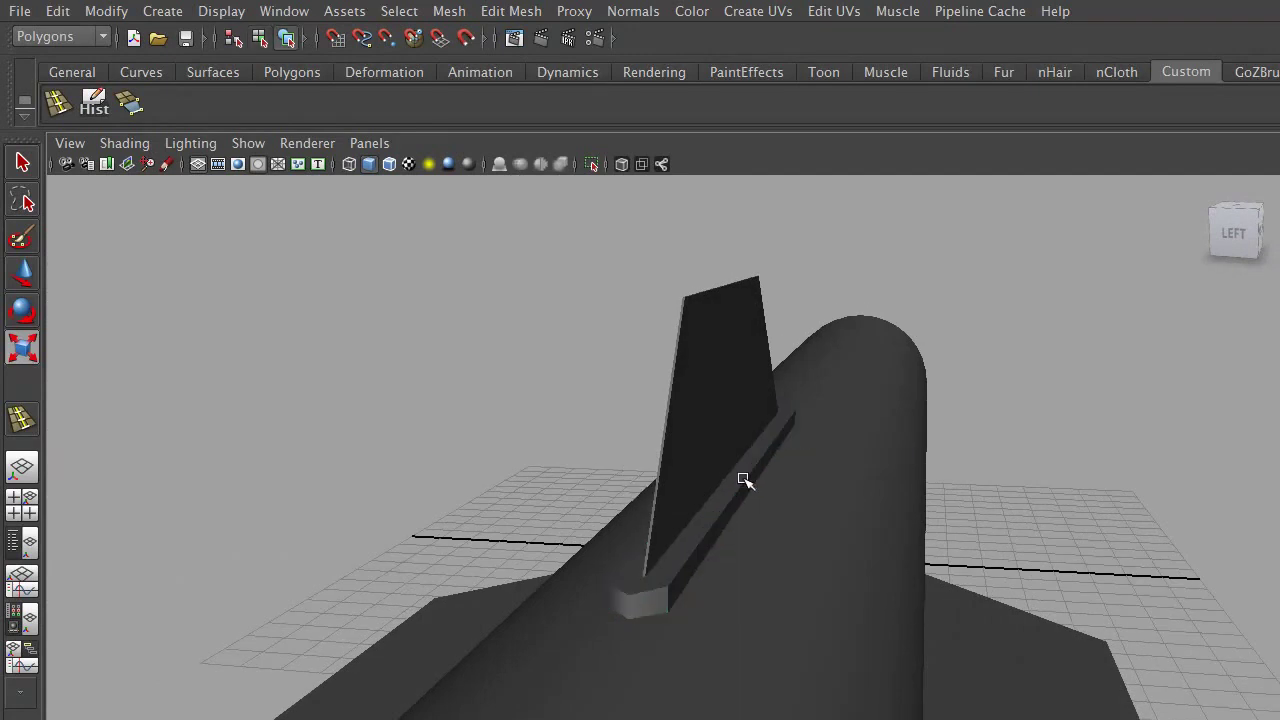
{"action": "left_click", "coordinate": [745, 481]}
{"action": "mouse_move", "coordinate": [766, 480]}
{"action": "left_mouse_down", "text": "alt"}
{"action": "mouse_move", "coordinate": [657, 466]}
{"action": "mouse_move", "coordinate": [574, 514]}
{"action": "mouse_move", "coordinate": [641, 500]}
{"action": "left_mouse_up", "text": "alt"}
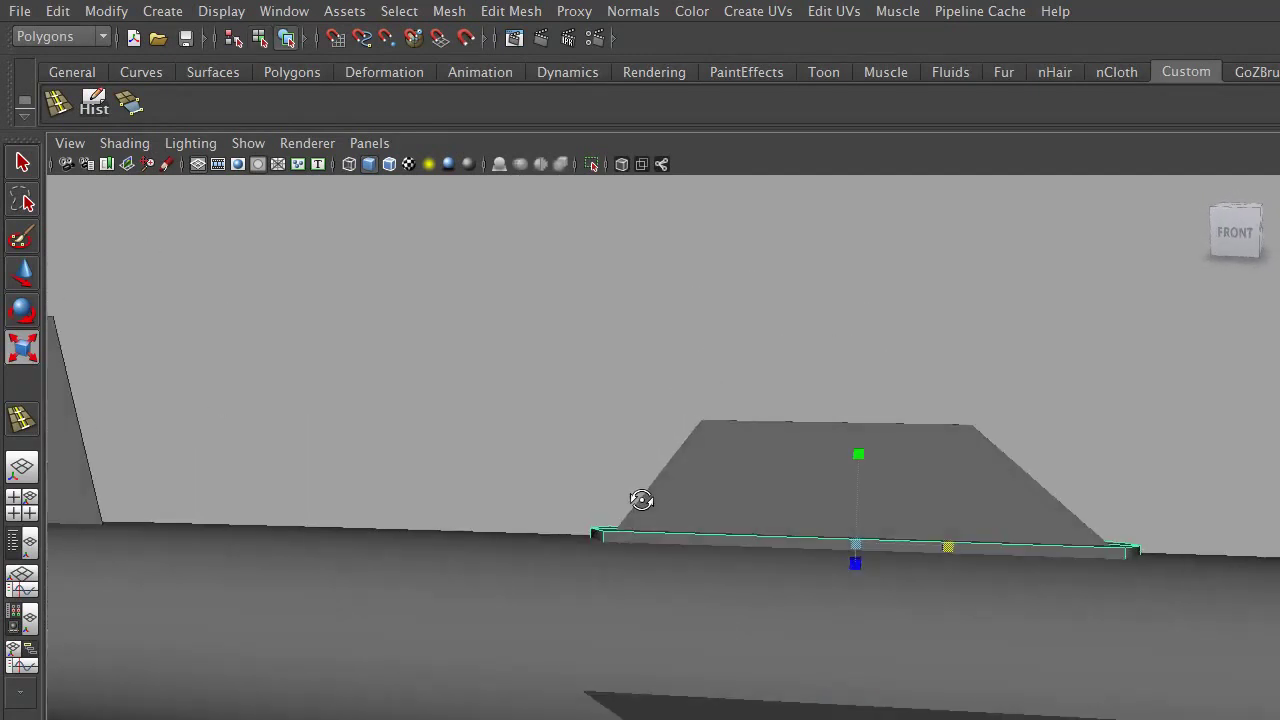
{"action": "left_click", "coordinate": [860, 456]}
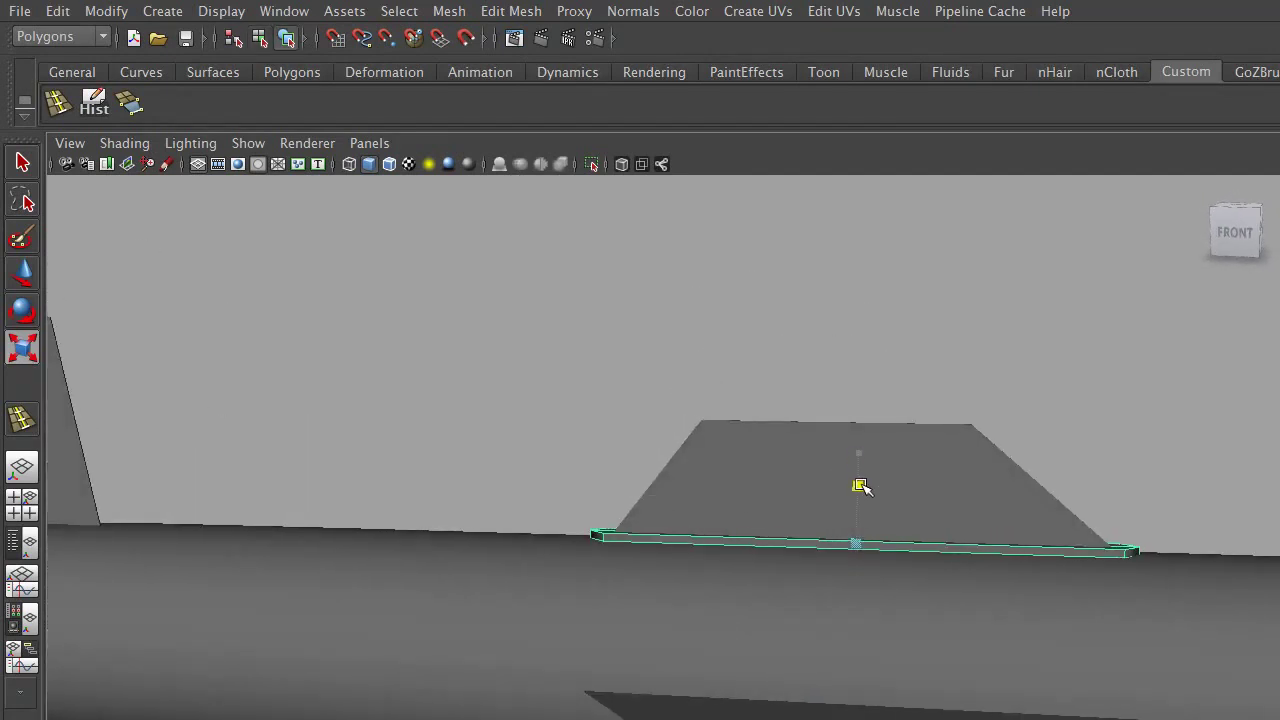
{"action": "left_click", "coordinate": [22, 272]}
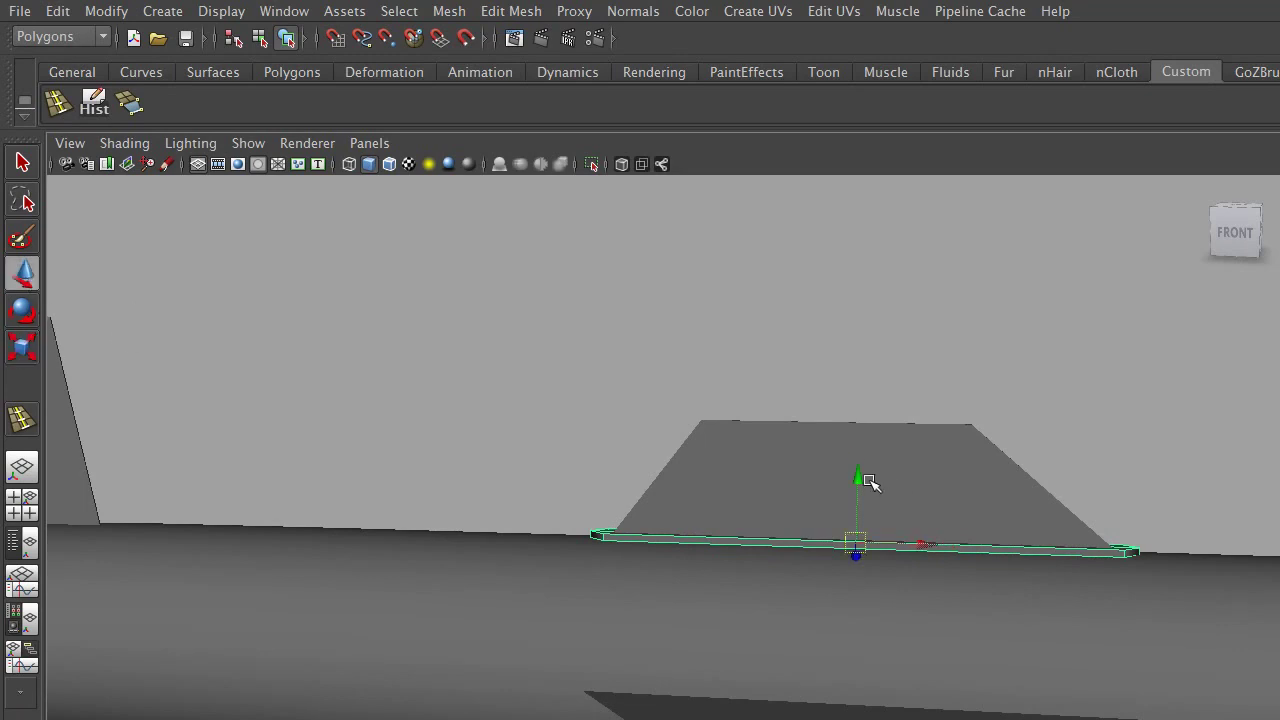
{"action": "mouse_move", "coordinate": [1097, 451]}
{"action": "left_mouse_down", "text": "alt"}
{"action": "mouse_move", "coordinate": [881, 488]}
{"action": "mouse_move", "coordinate": [700, 480]}
{"action": "mouse_move", "coordinate": [643, 560]}
{"action": "mouse_move", "coordinate": [929, 503]}
{"action": "mouse_move", "coordinate": [1053, 460]}
{"action": "mouse_move", "coordinate": [995, 546]}
{"action": "left_mouse_up", "text": "alt"}
{"action": "left_click_drag", "start_coordinate": [1114, 446], "coordinate": [1114, 567], "text": "alt"}
- Reselect the wing's rail strip and maximise the side view
{"action": "double_click", "coordinate": [1114, 567]}
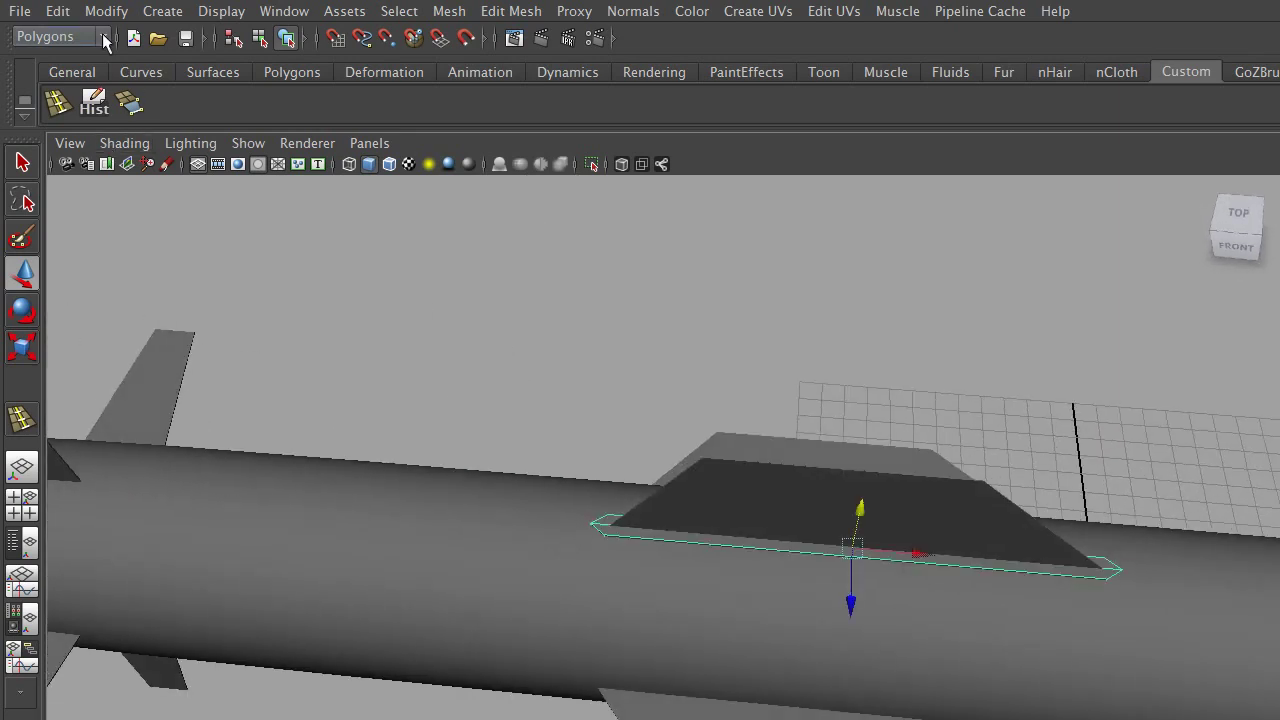
{"action": "left_click", "coordinate": [70, 14]}
{"action": "left_click", "coordinate": [870, 269]}
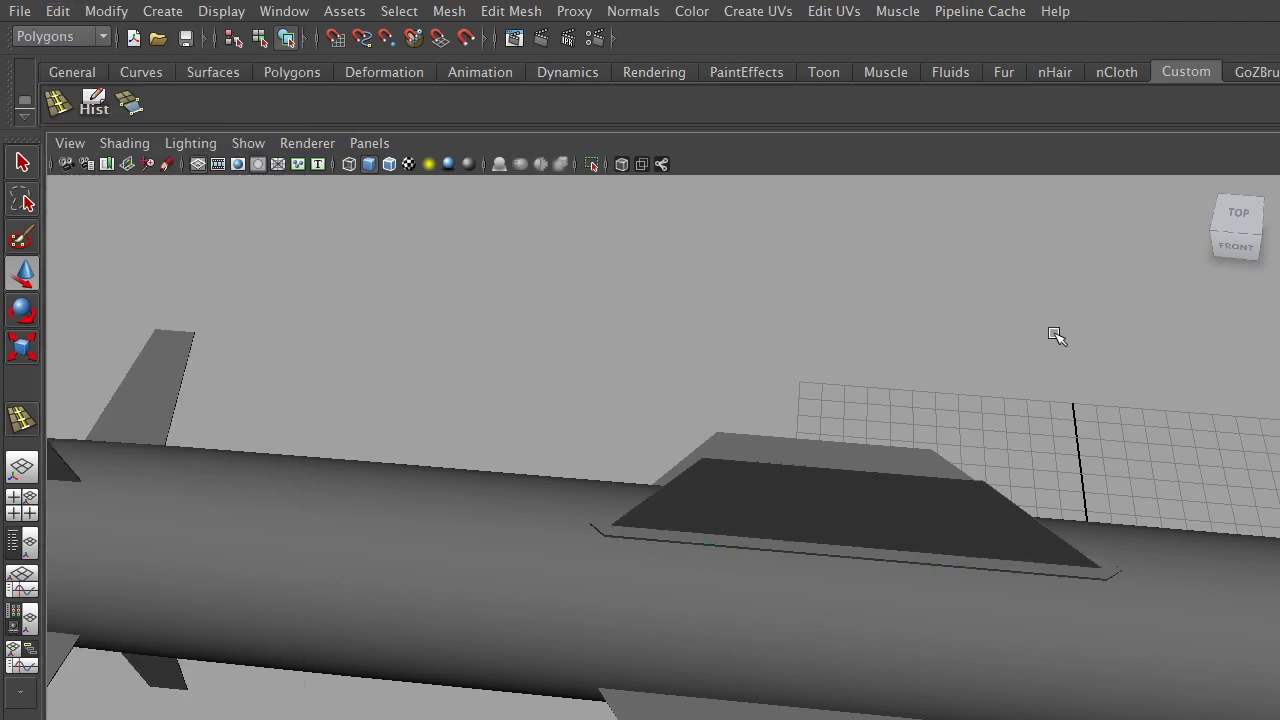
{"action": "key", "text": "space"}
{"action": "double_click", "coordinate": [1018, 347]}
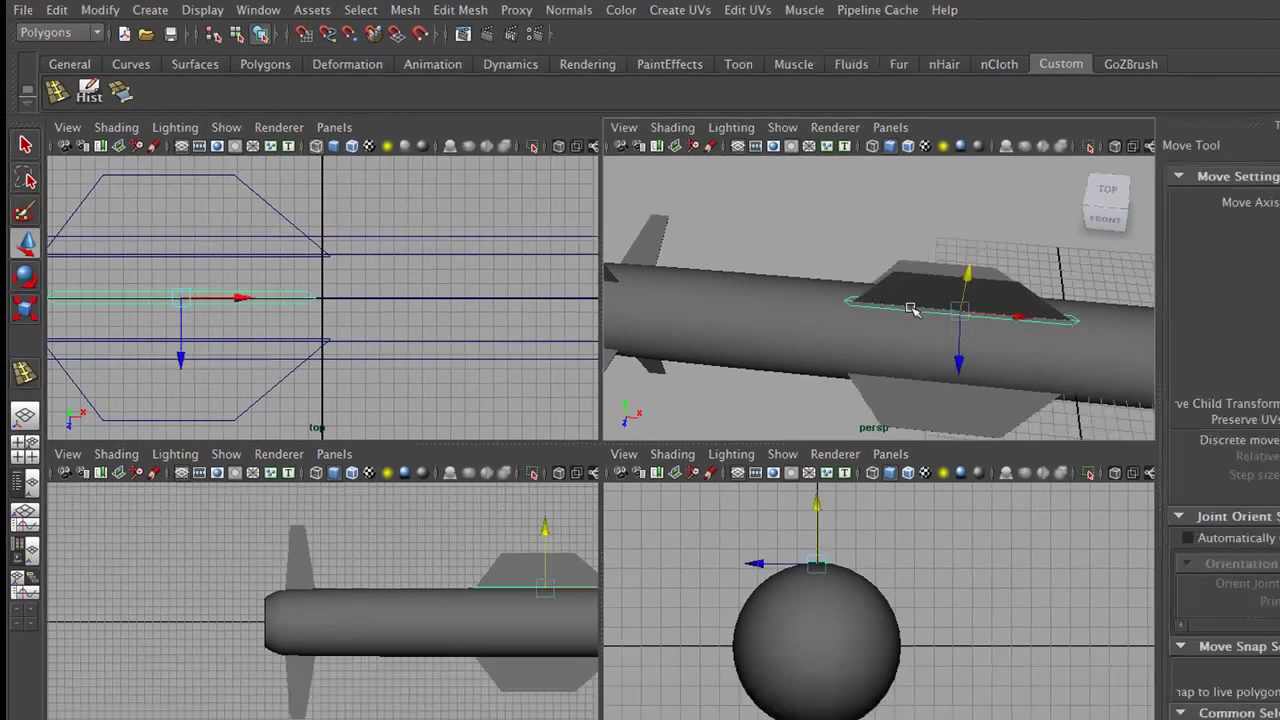
{"action": "key", "text": "space"}
{"action": "key", "text": "space"}
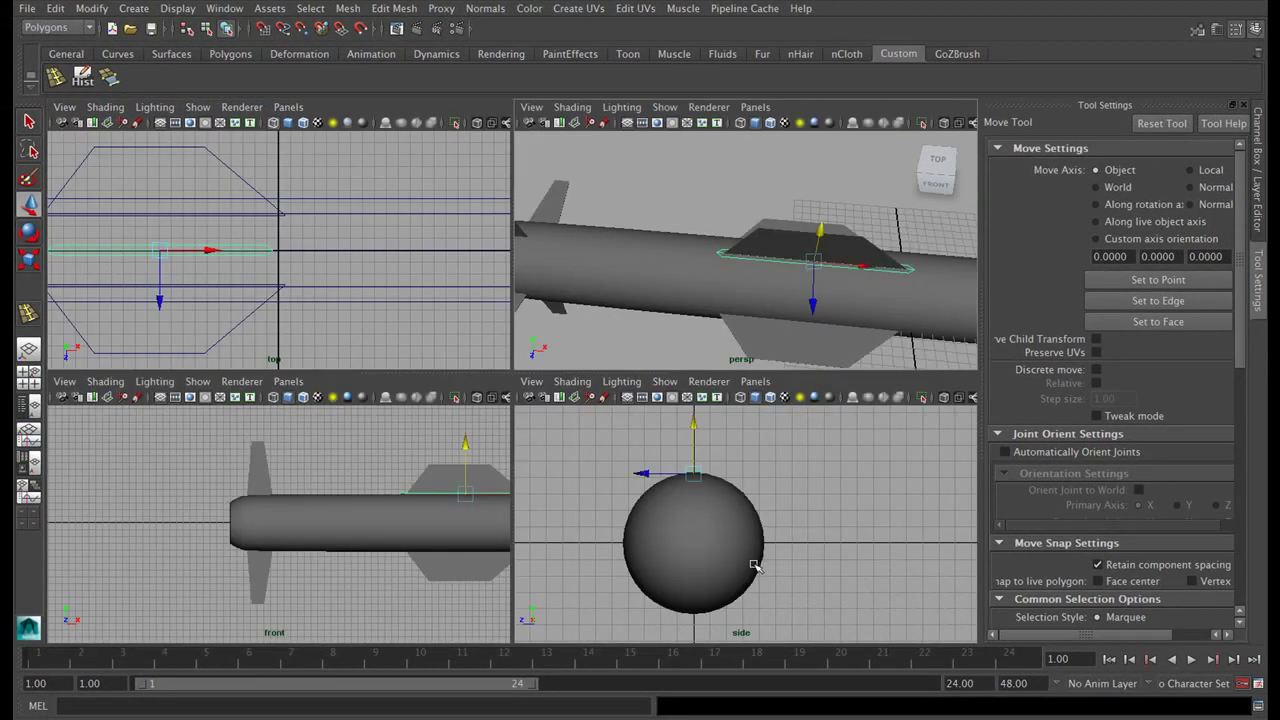
{"action": "key", "text": "space"}
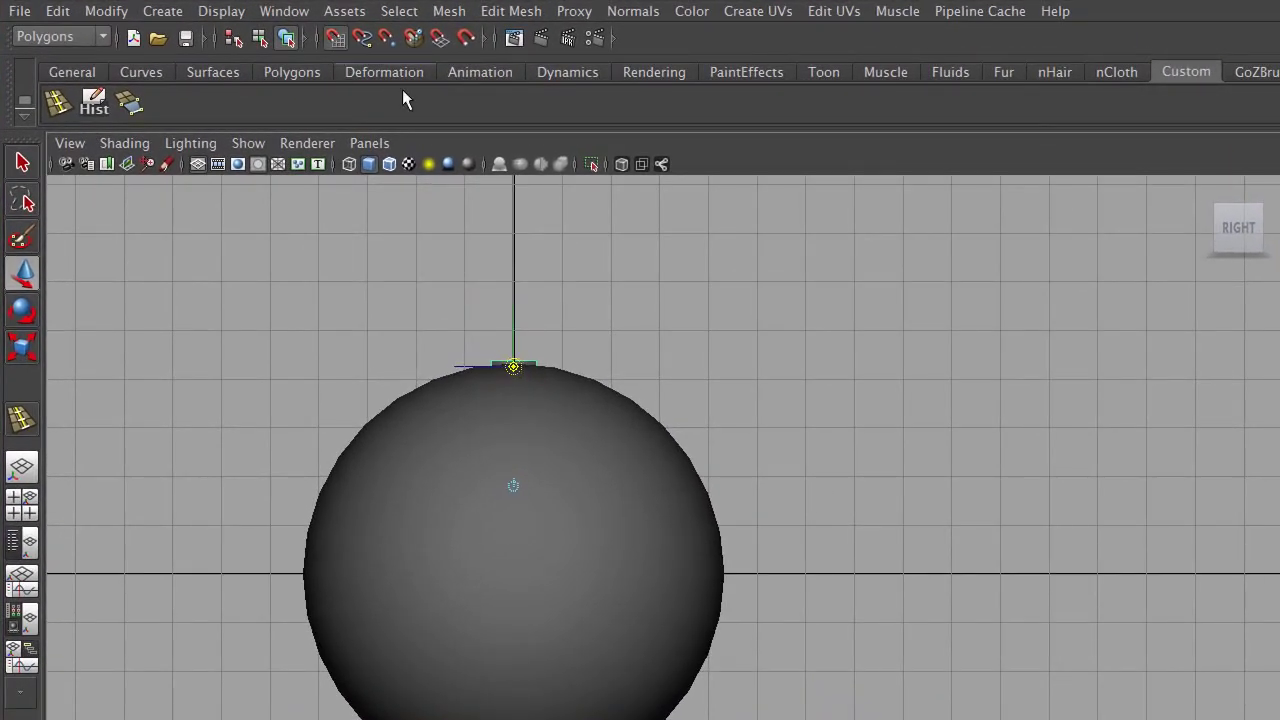
- In wireframe, select the top rail strip and freeze its transformations
{"action": "left_click", "coordinate": [513, 320]}
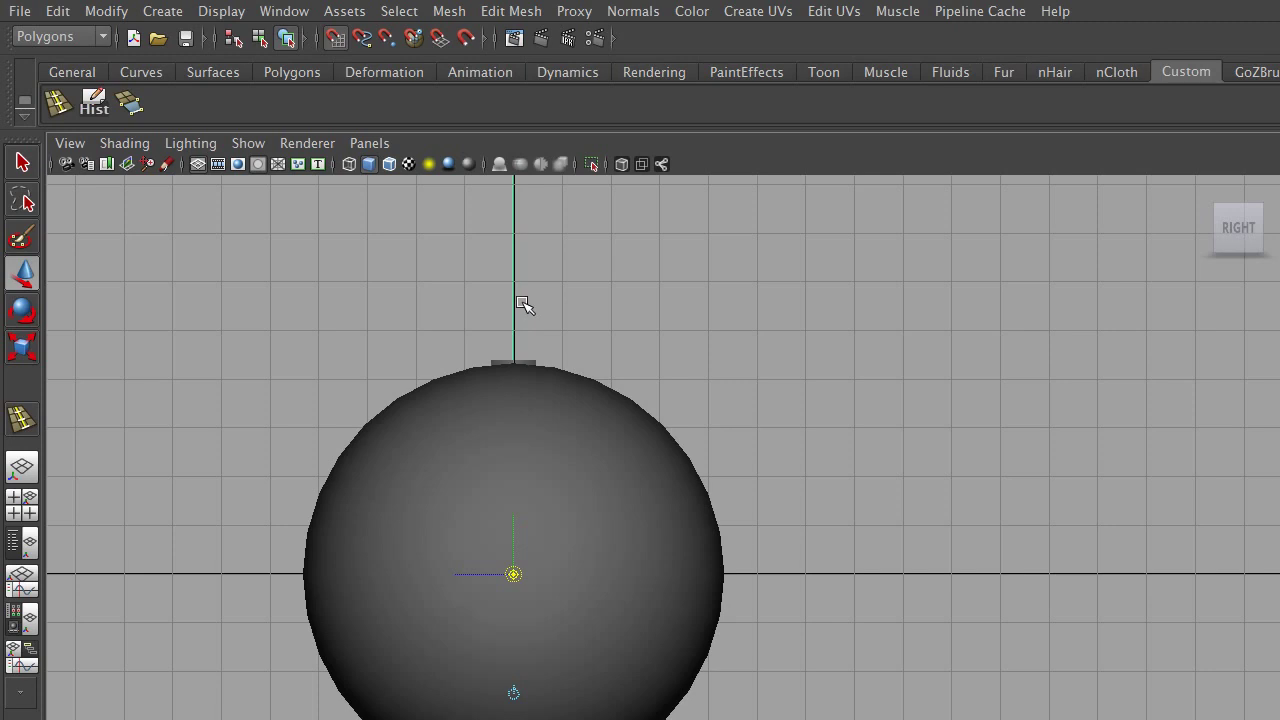
{"action": "key", "text": "4"}
{"action": "left_click", "coordinate": [720, 330]}
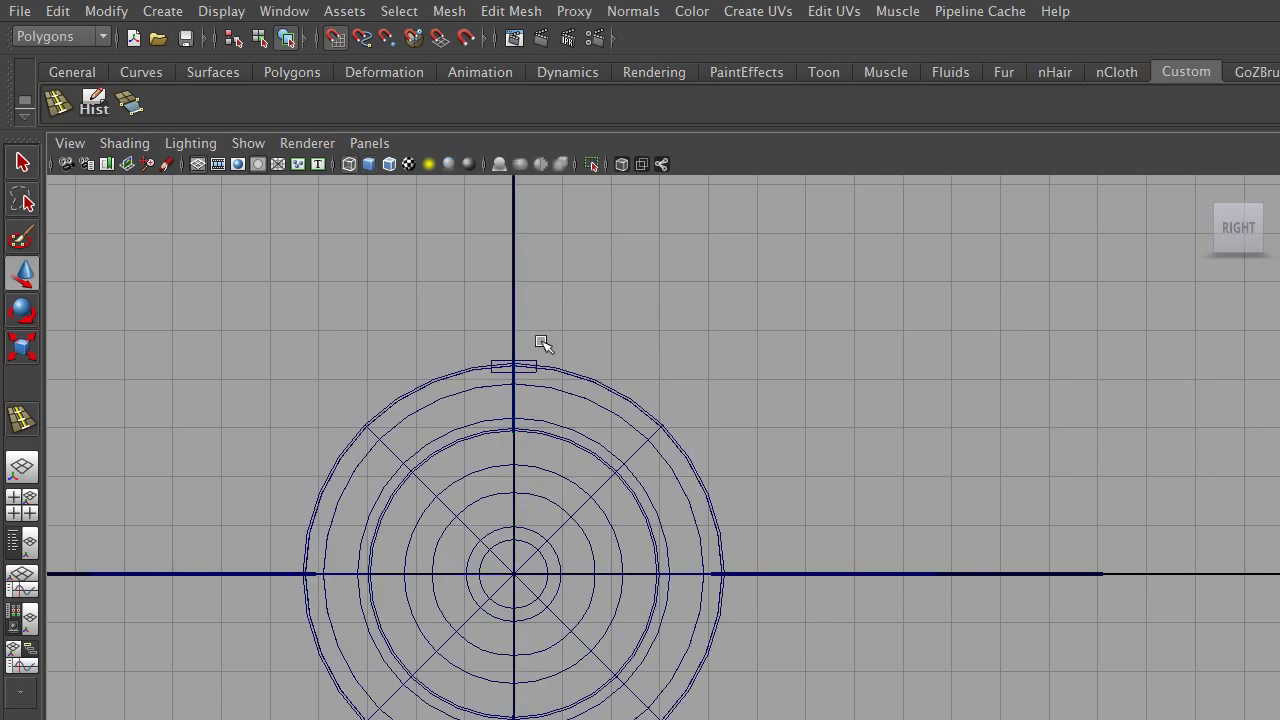
{"action": "left_click_drag", "start_coordinate": [531, 357], "coordinate": [494, 562]}
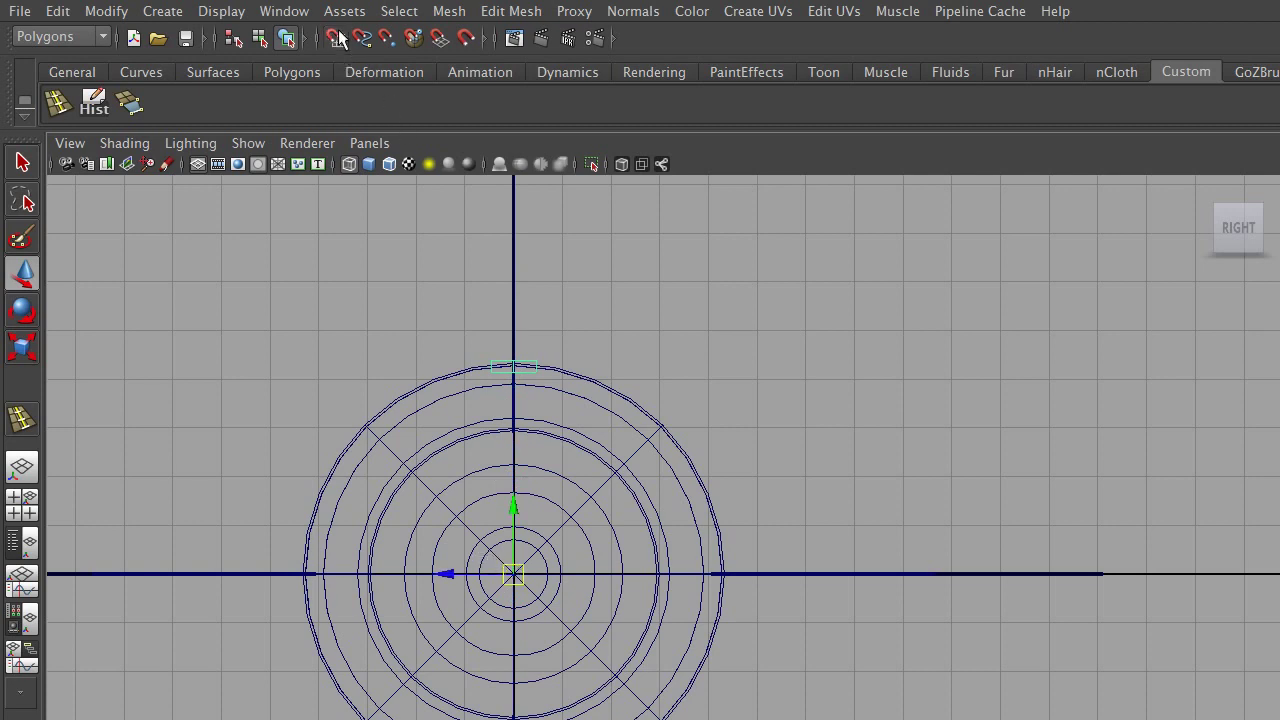
{"action": "left_click", "coordinate": [60, 11]}
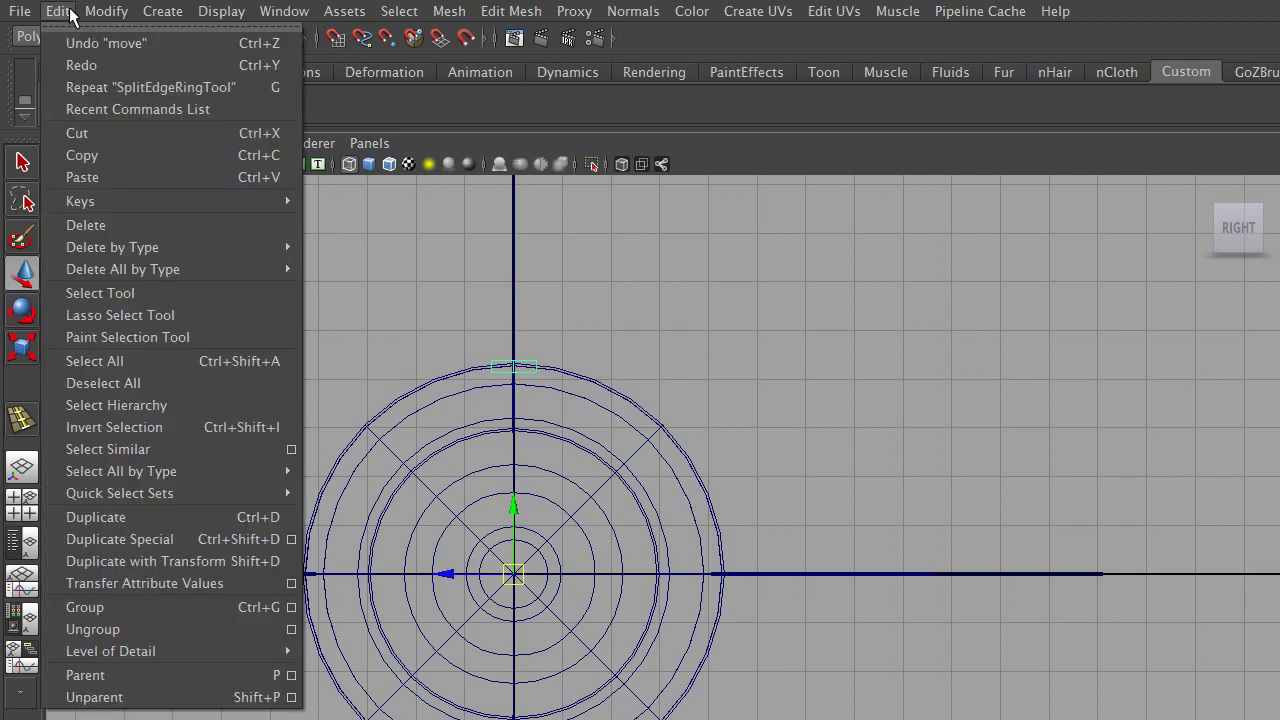
{"action": "mouse_move", "coordinate": [106, 11]}
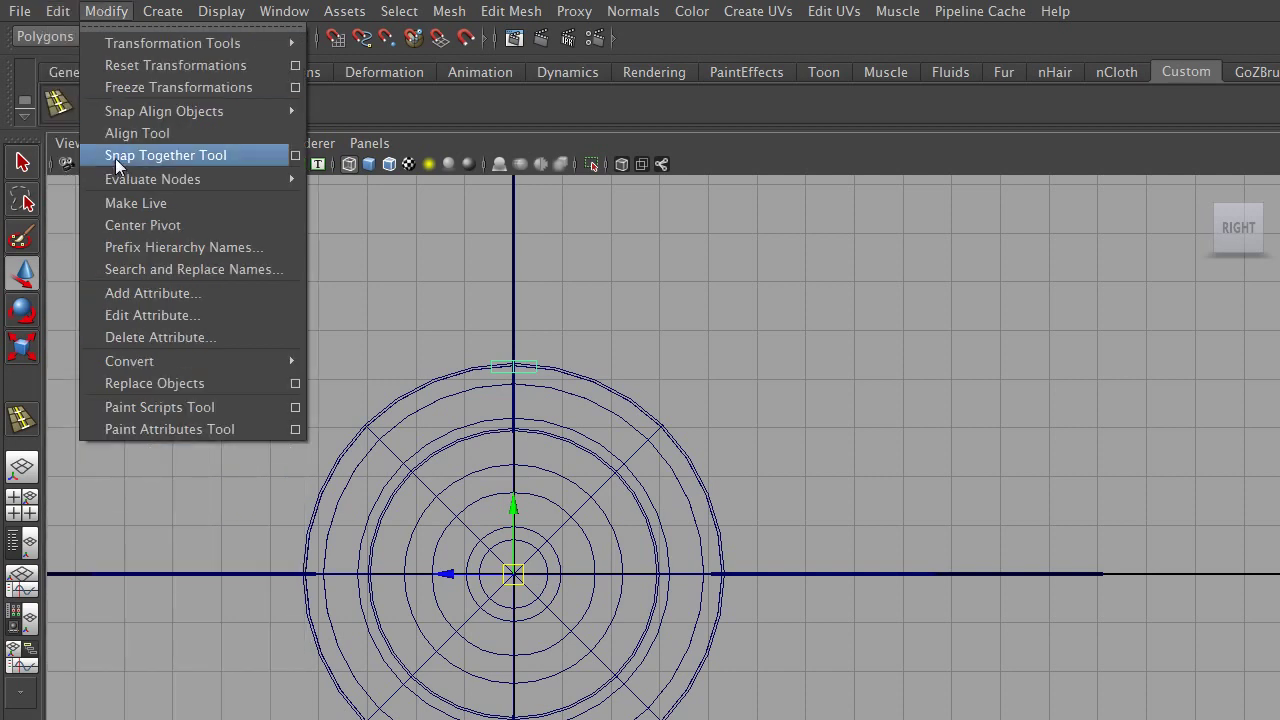
{"action": "left_click", "coordinate": [175, 88]}
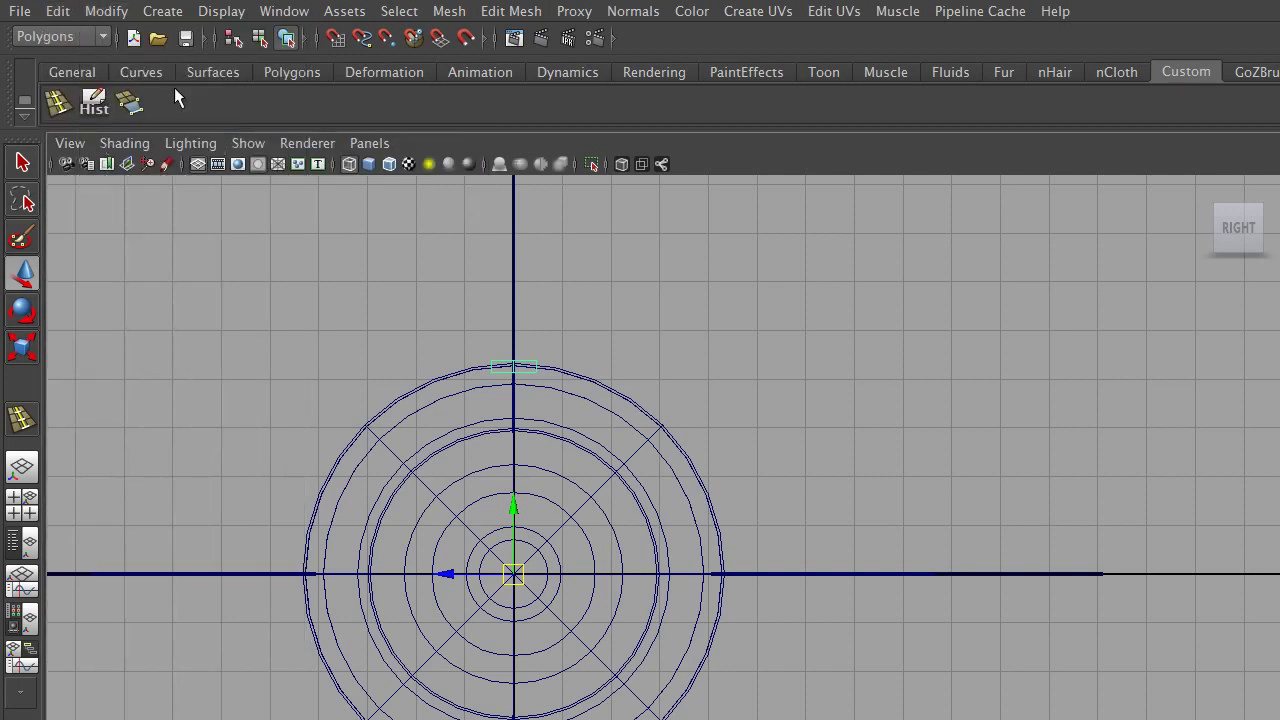
- Duplicate Special the rail radially with the saved rotate settings, then inspect the copy under the body
{"action": "left_click", "coordinate": [58, 11]}
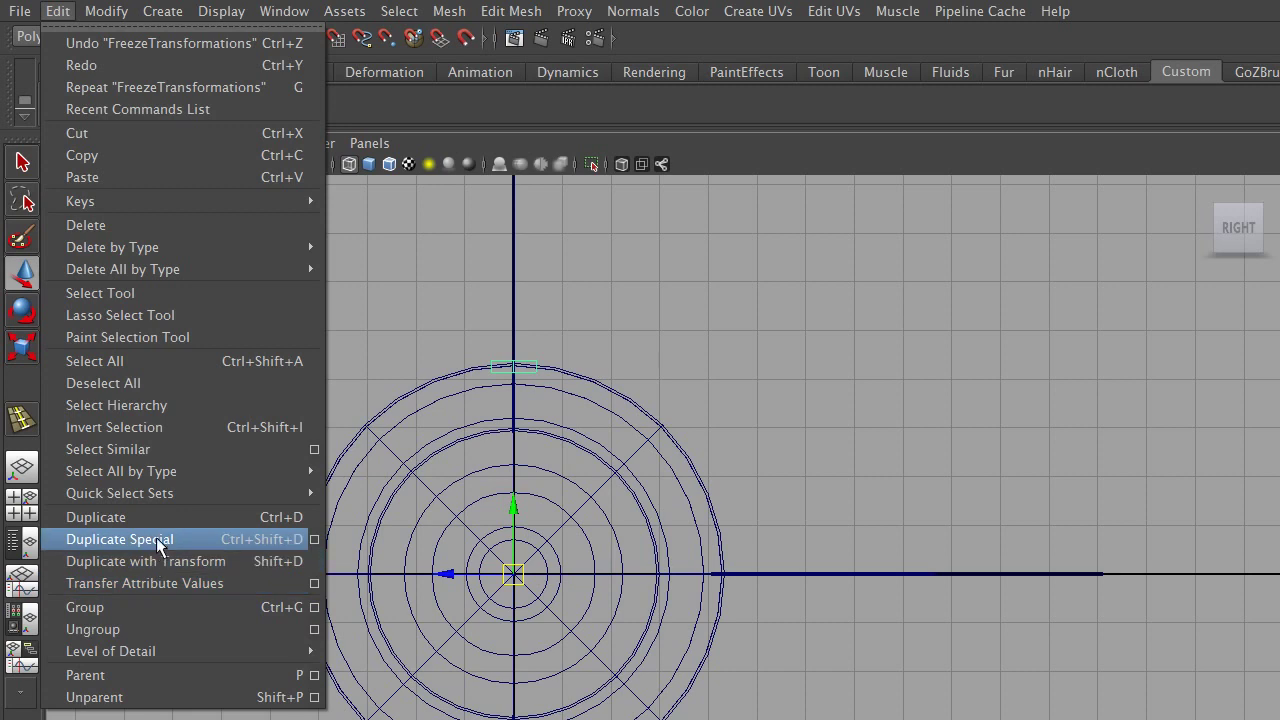
{"action": "left_click", "coordinate": [156, 537]}
{"action": "key", "text": "space"}
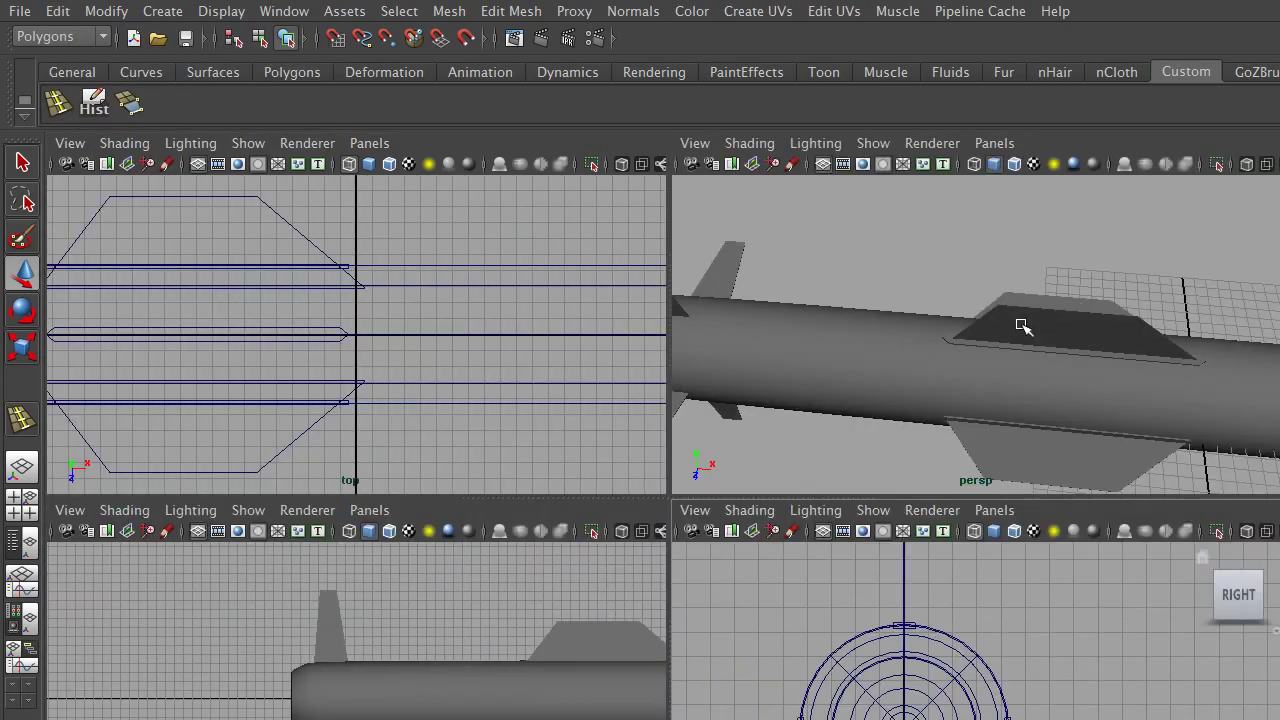
{"action": "key", "text": "space"}
{"action": "left_click_drag", "start_coordinate": [971, 305], "coordinate": [1011, 305], "text": "alt"}
{"action": "left_click", "coordinate": [1062, 568]}
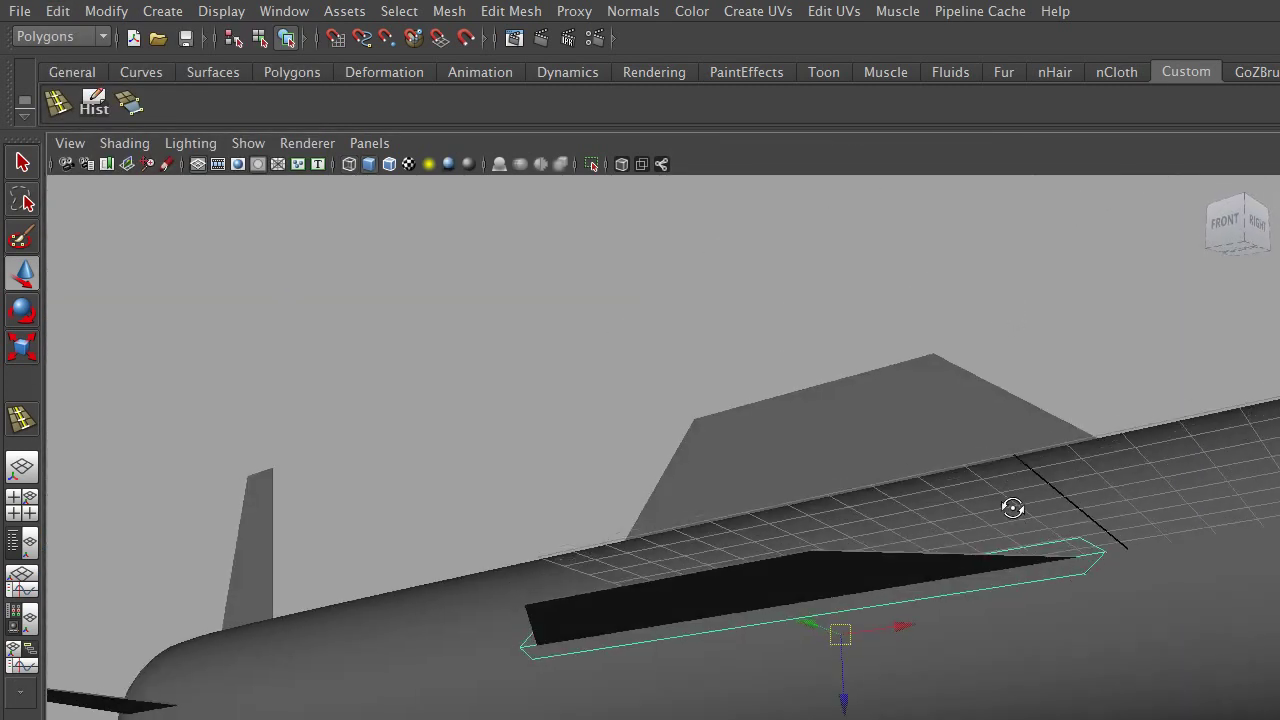